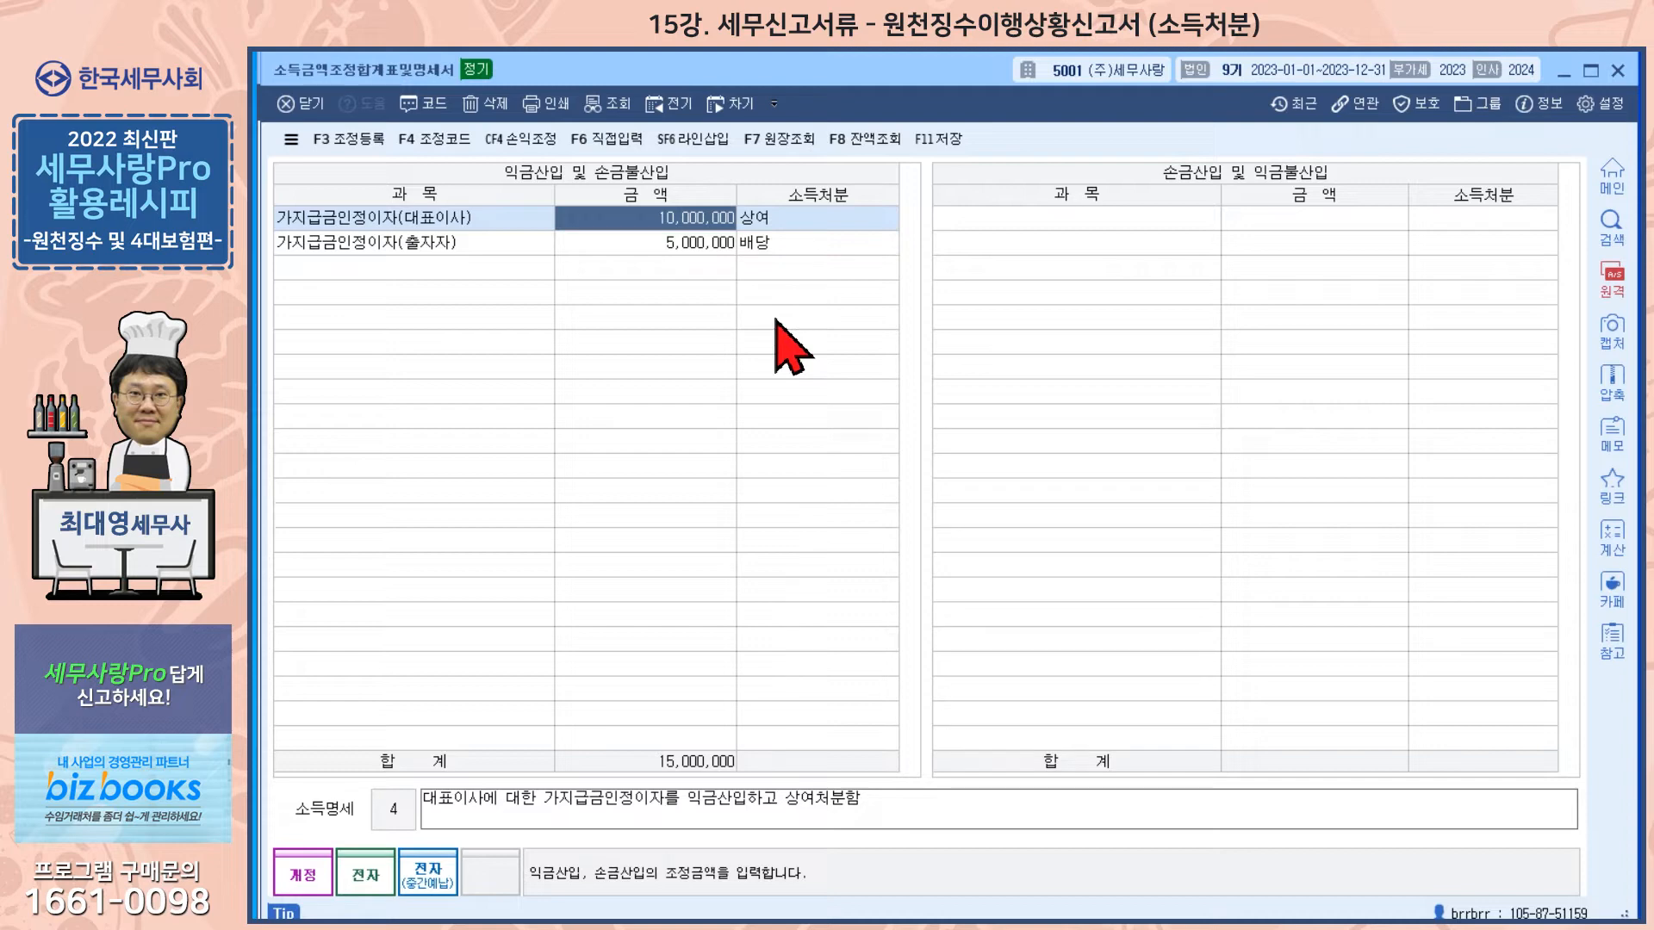
Step: Close the income adjustment statement and open 연말정산추가자료입력 for the year-end settlement data
key(Escape)
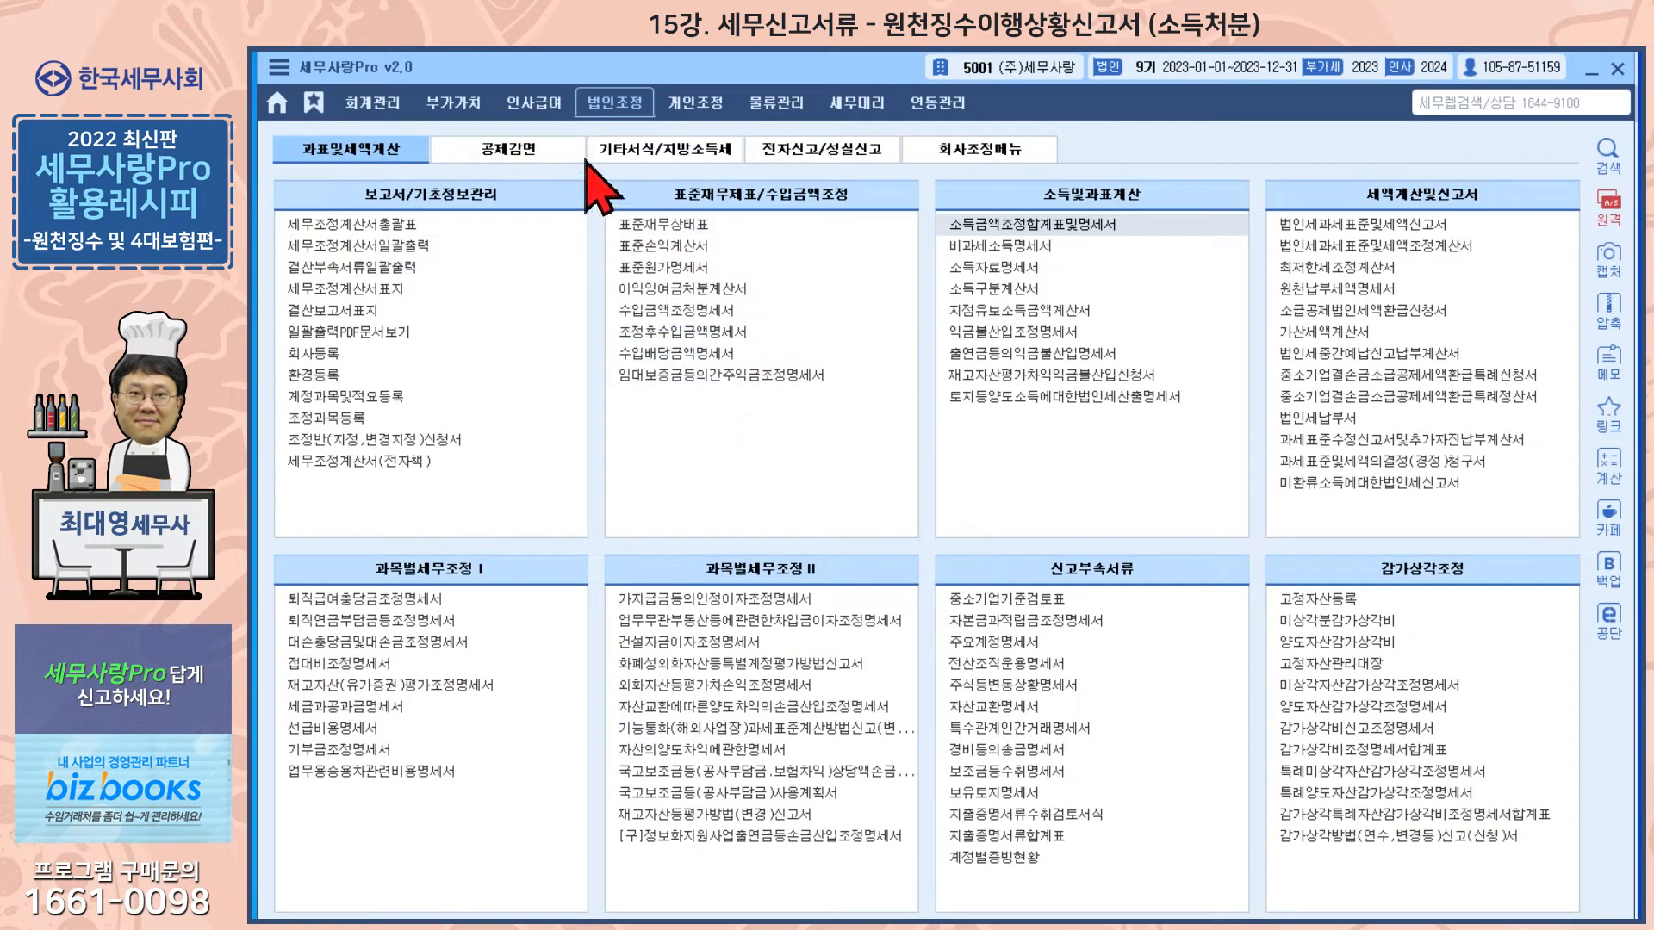
click(534, 103)
click(1030, 224)
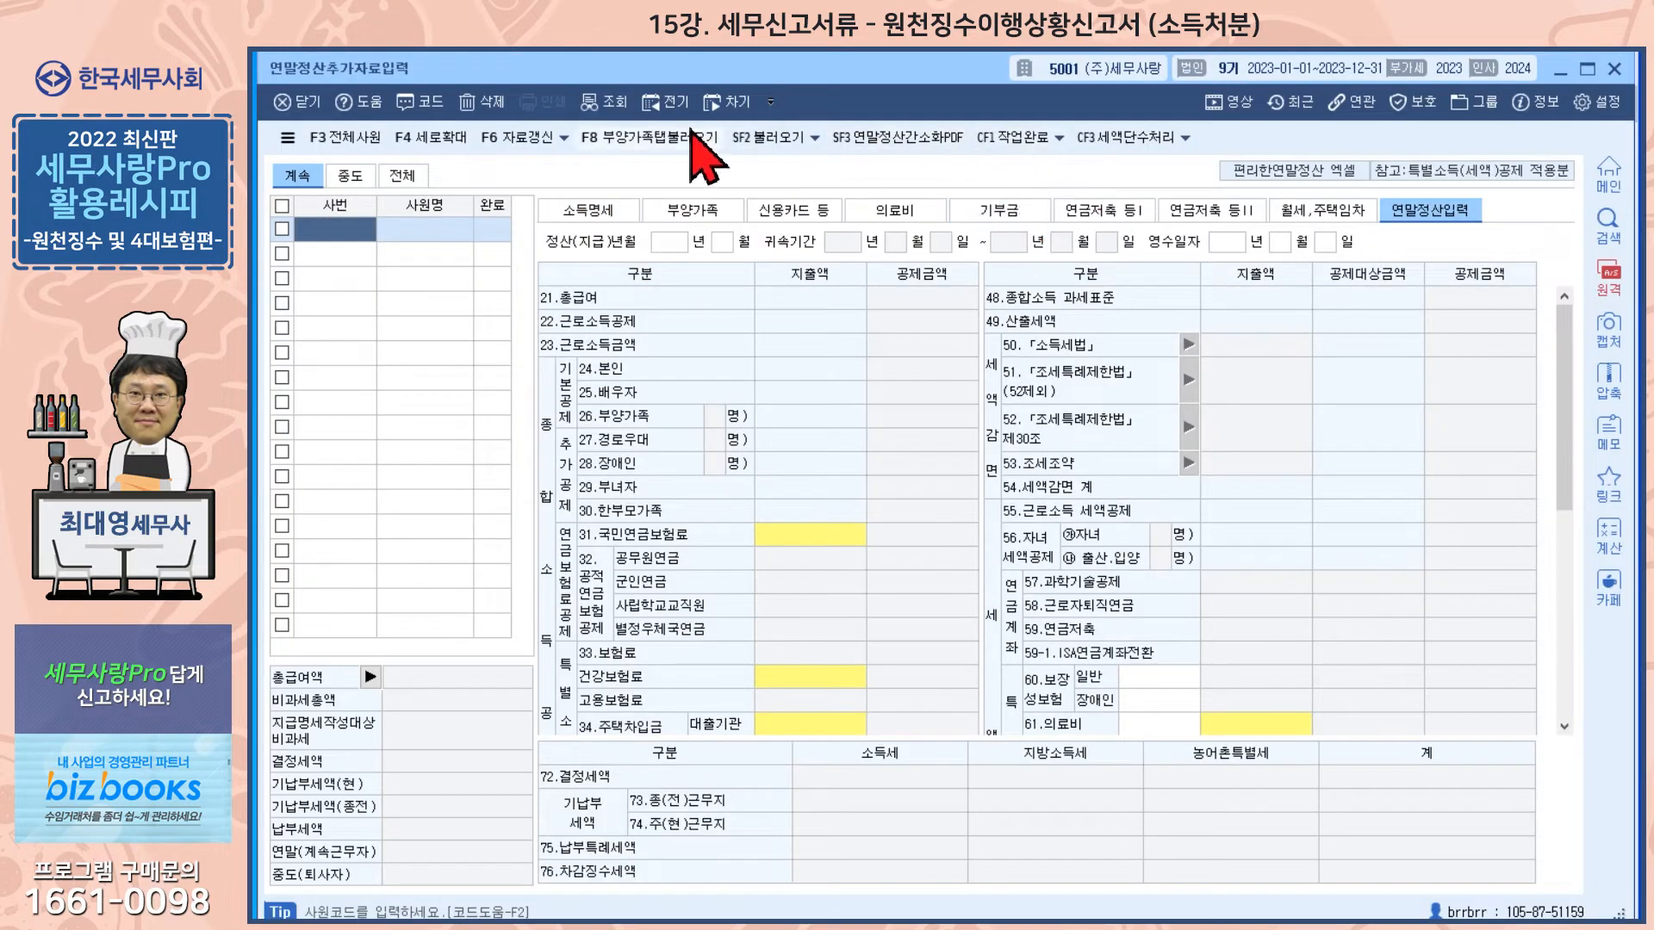
Step: Switch to the previous fiscal year's data and open the first employee's 소득명세 tab
click(667, 103)
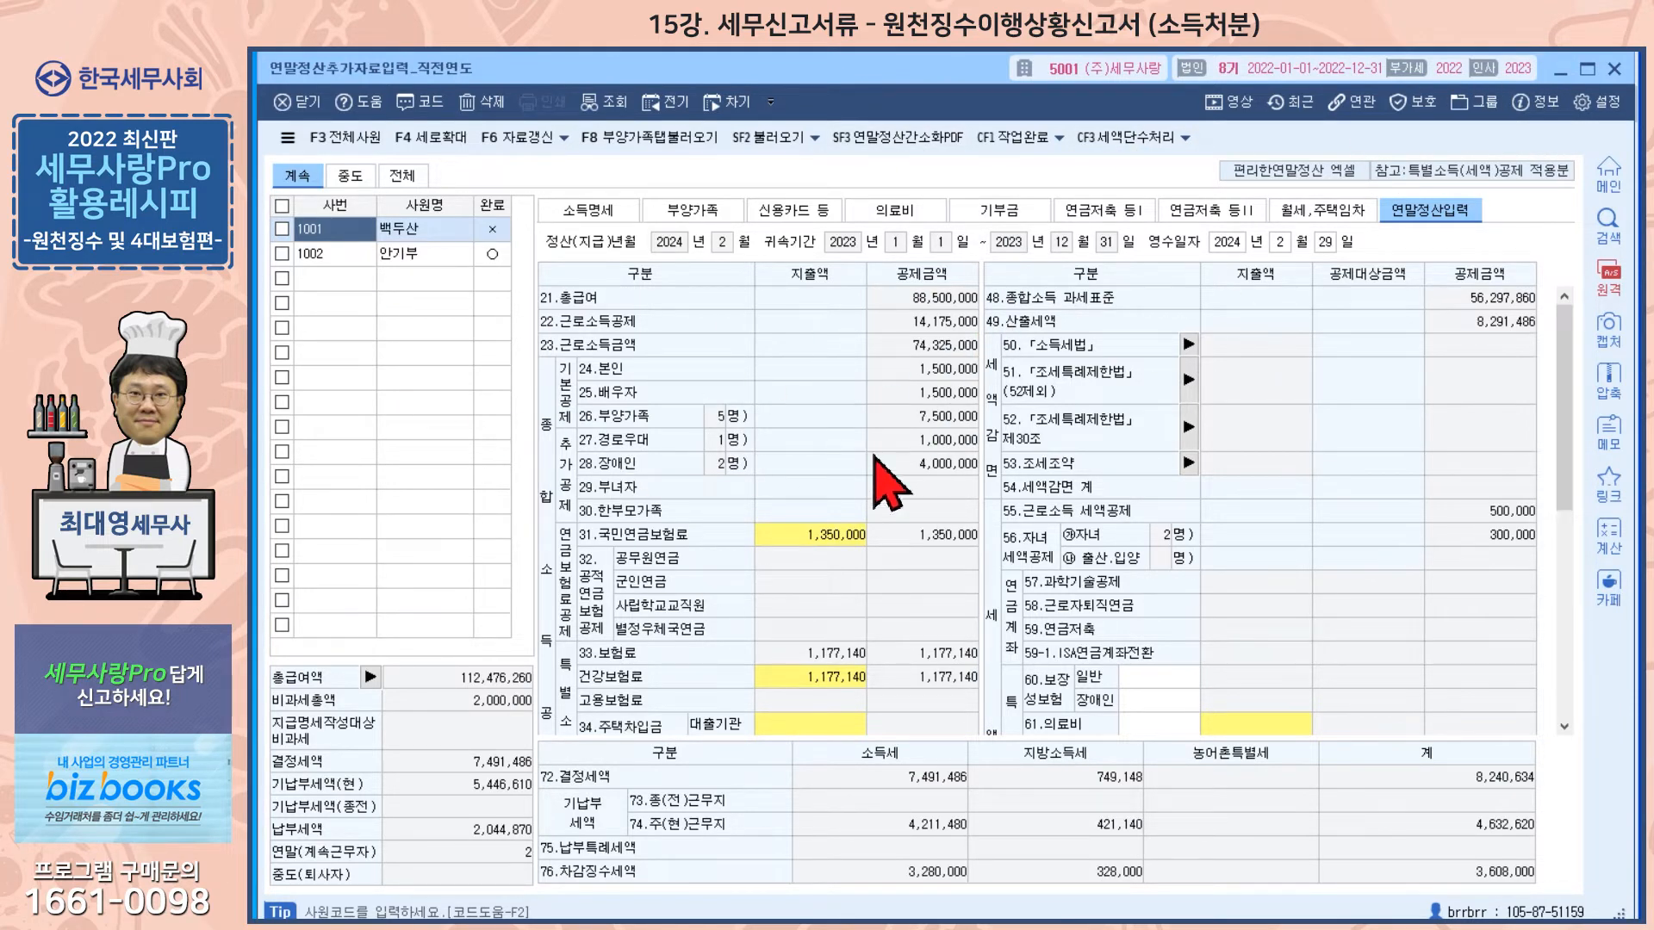
click(604, 222)
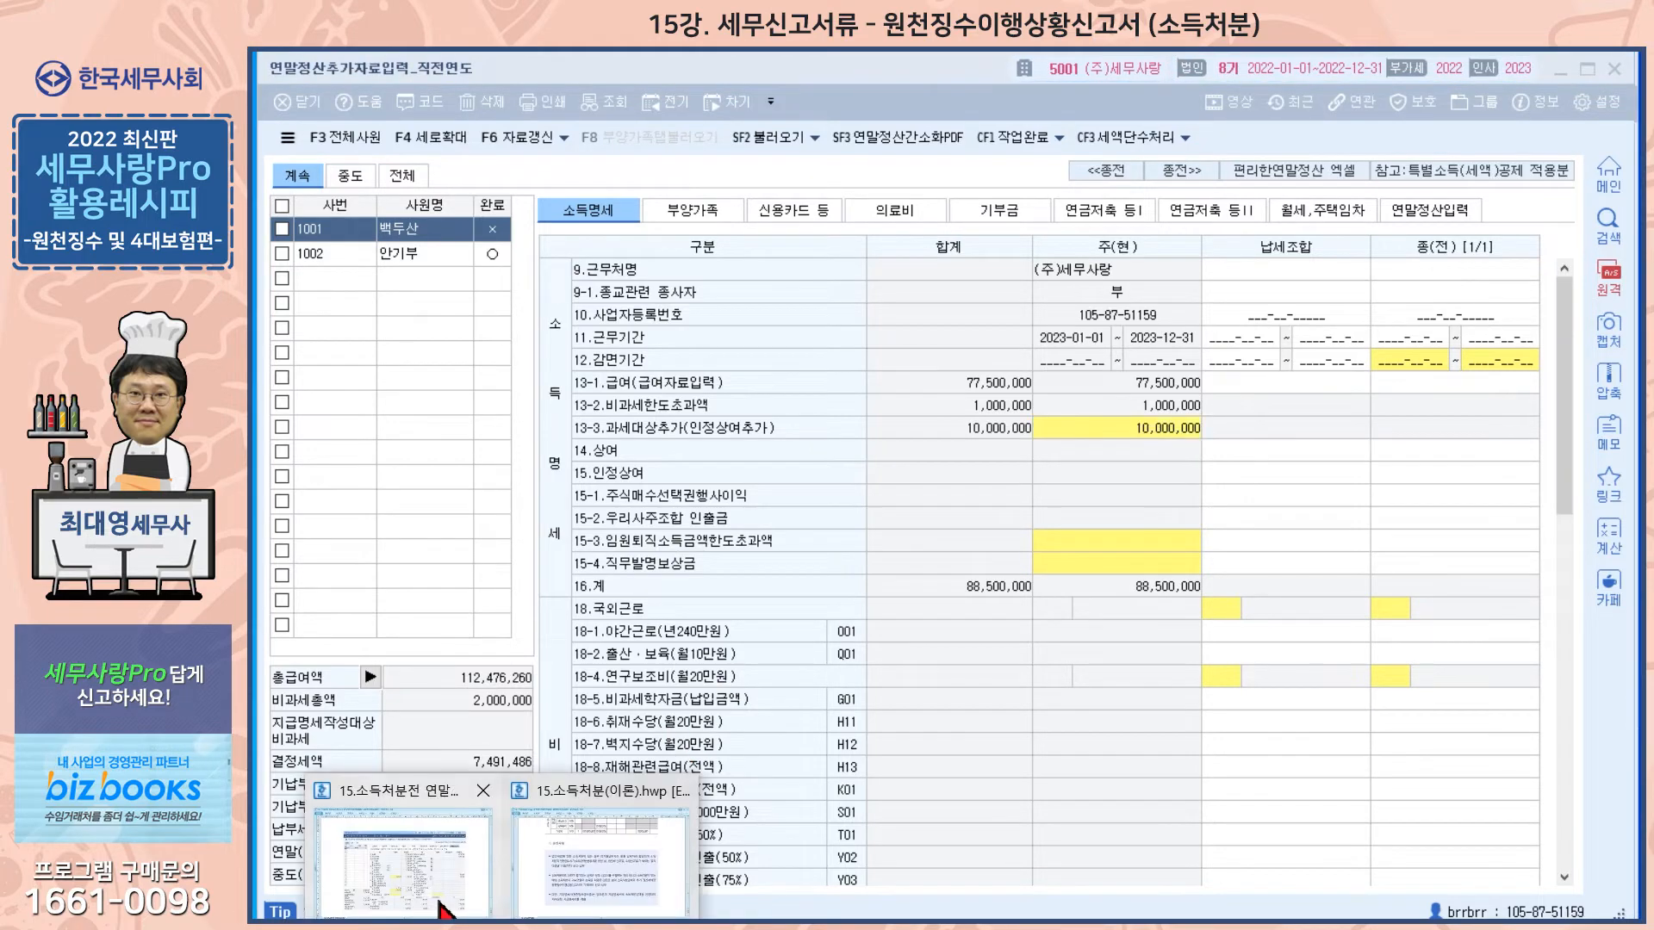
Step: Open the reference document of the settlement screen before the income disposition, then close it
click(444, 905)
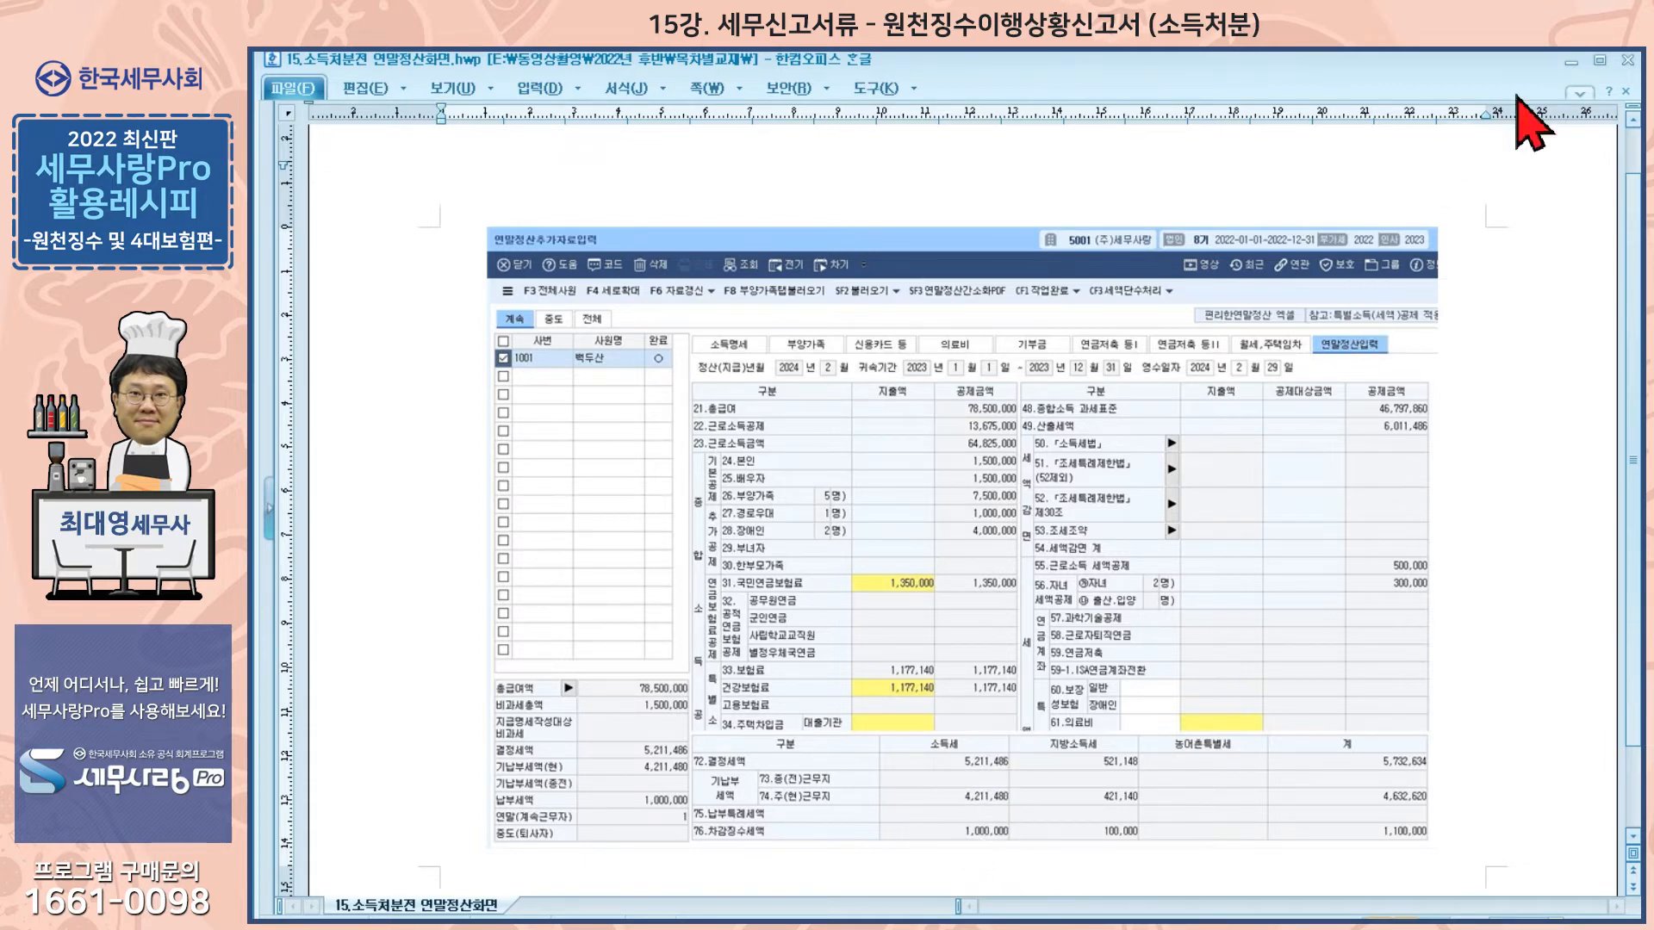
click(1571, 62)
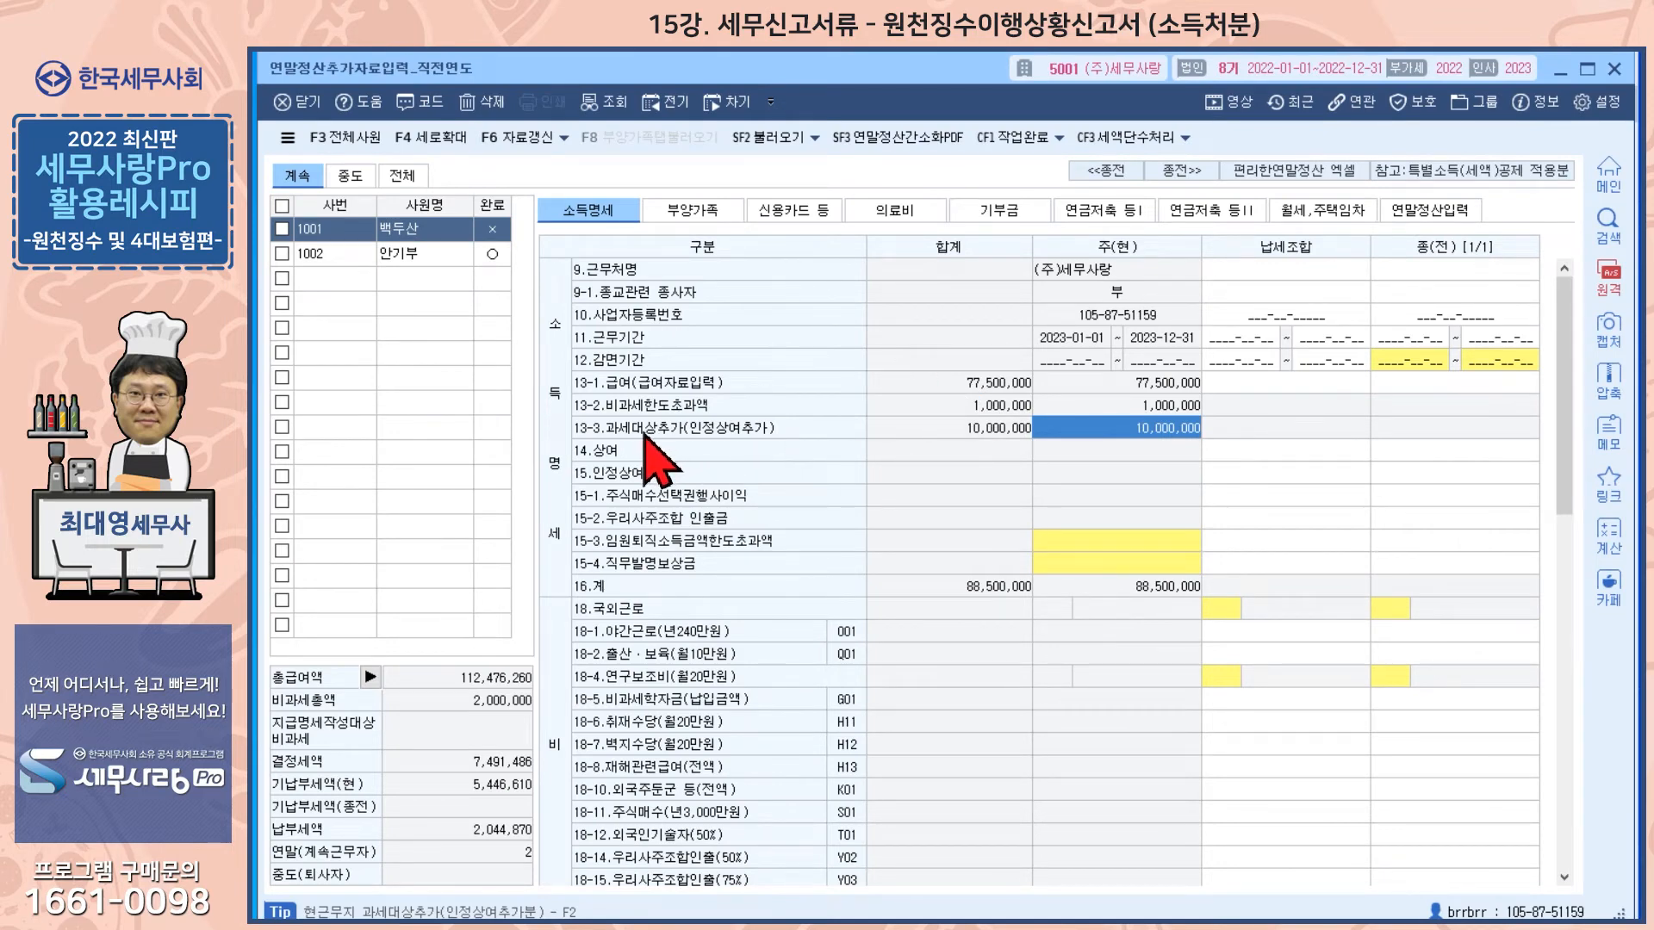
Step: Open the 13-3 과세대상추가 breakdown, inspect the 인정상여추가분 amount, and close it
click(1112, 425)
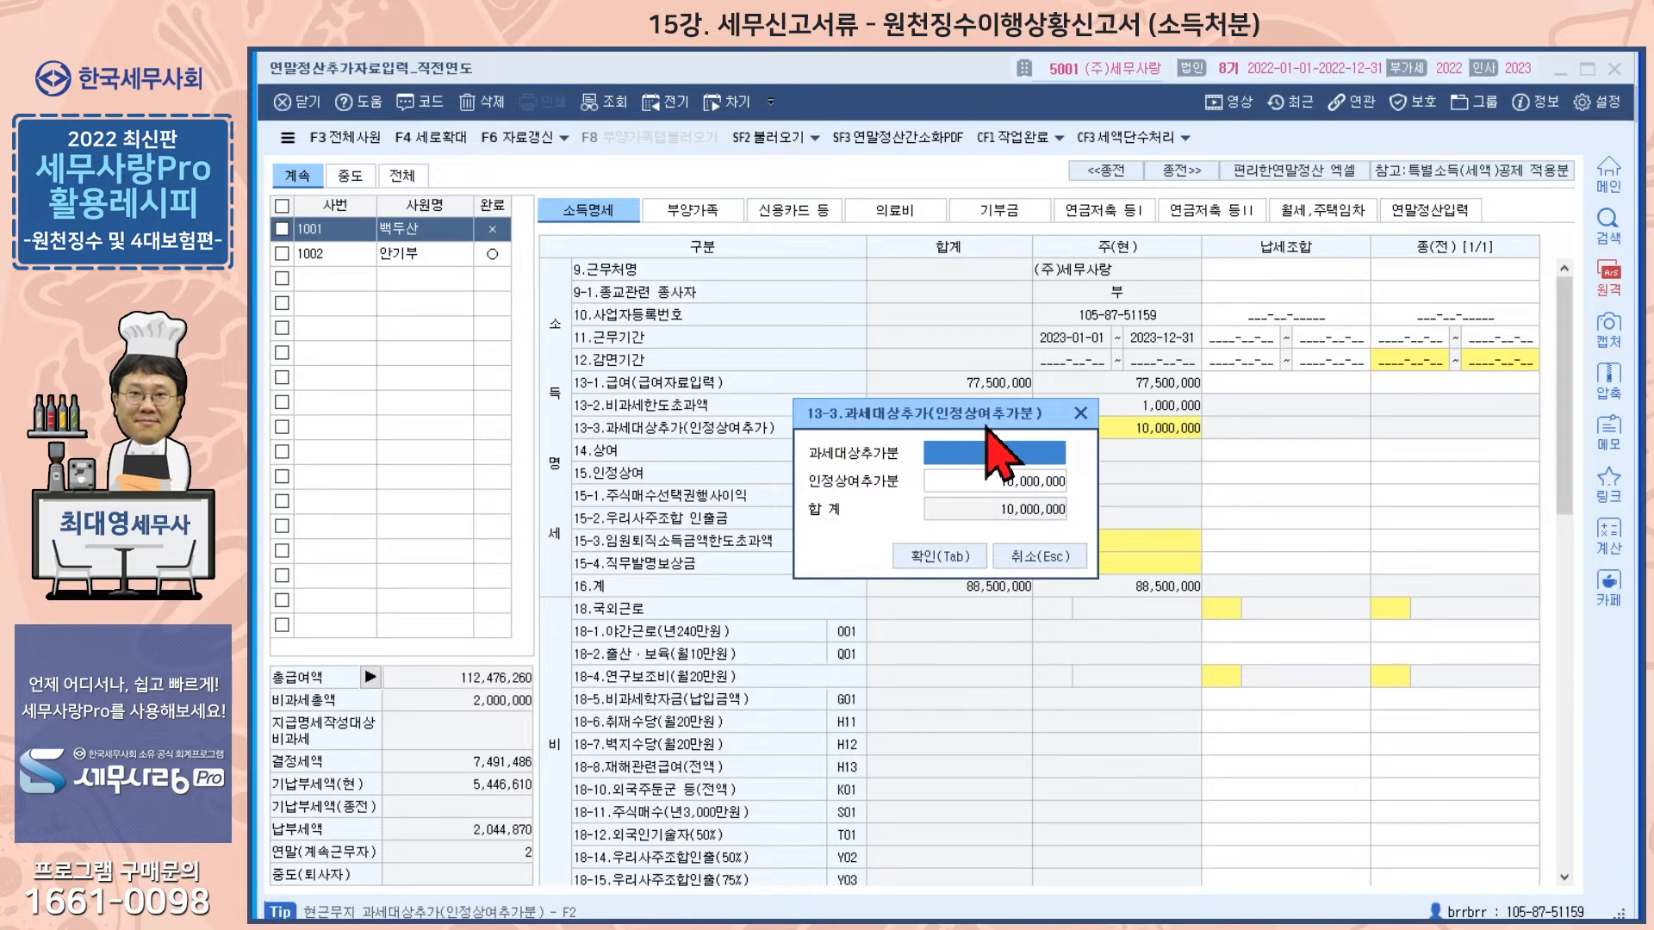
click(1000, 481)
click(1080, 414)
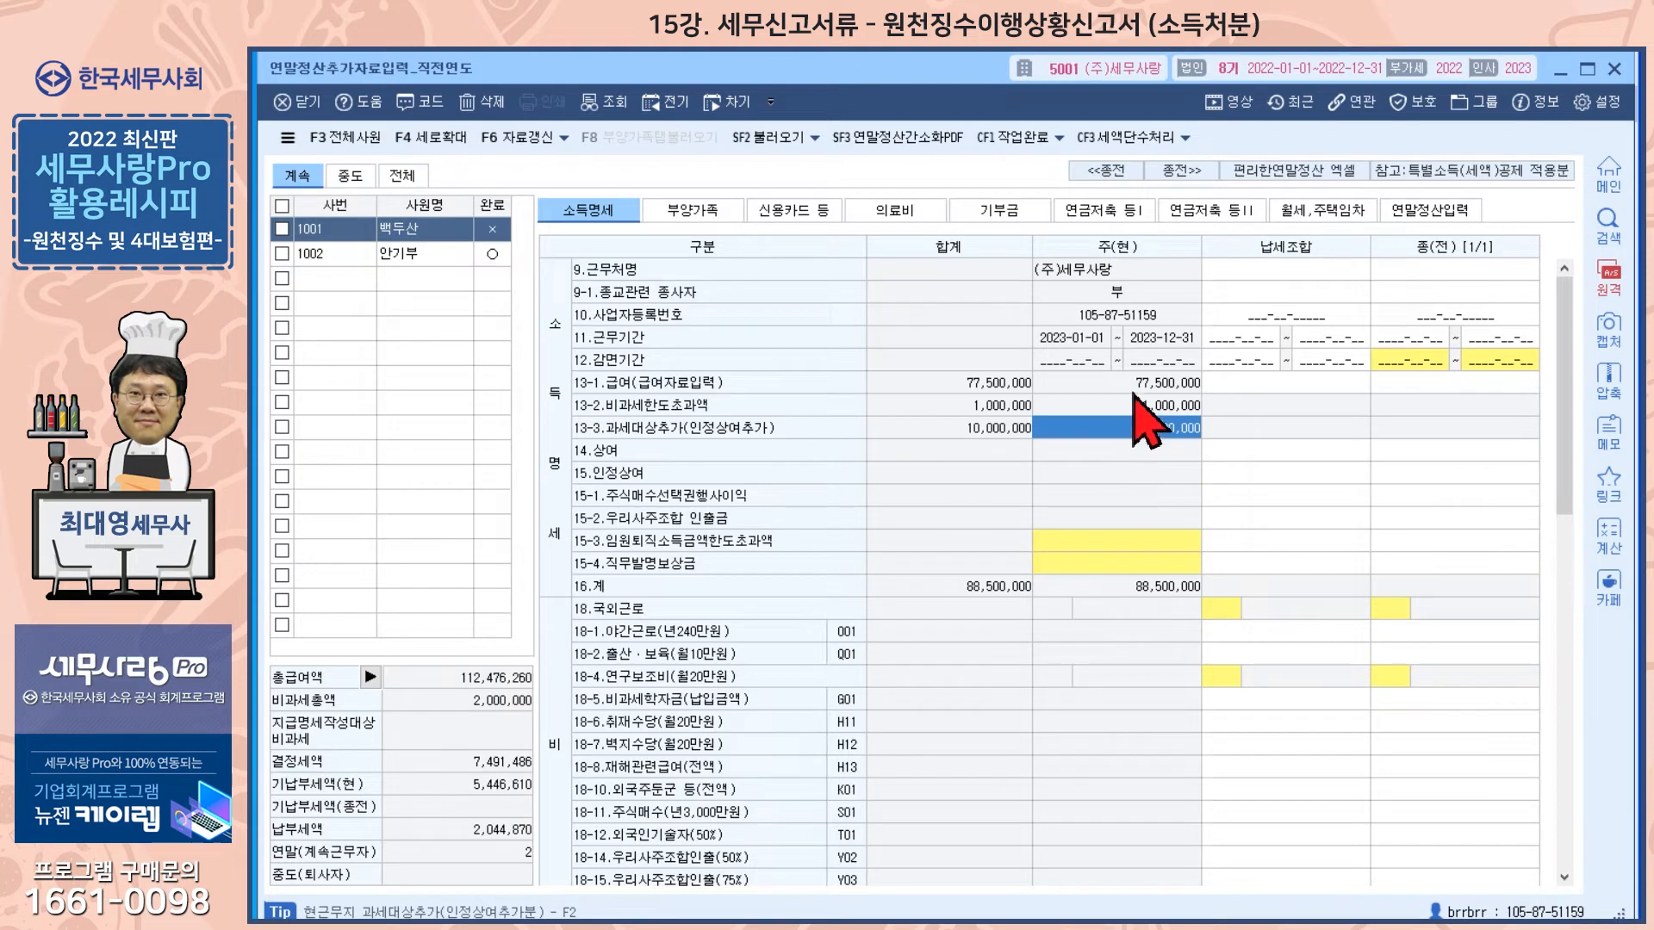
Step: Browse through each tab of the year-end settlement entry, from 부양가족 to 연말정산입력
click(684, 212)
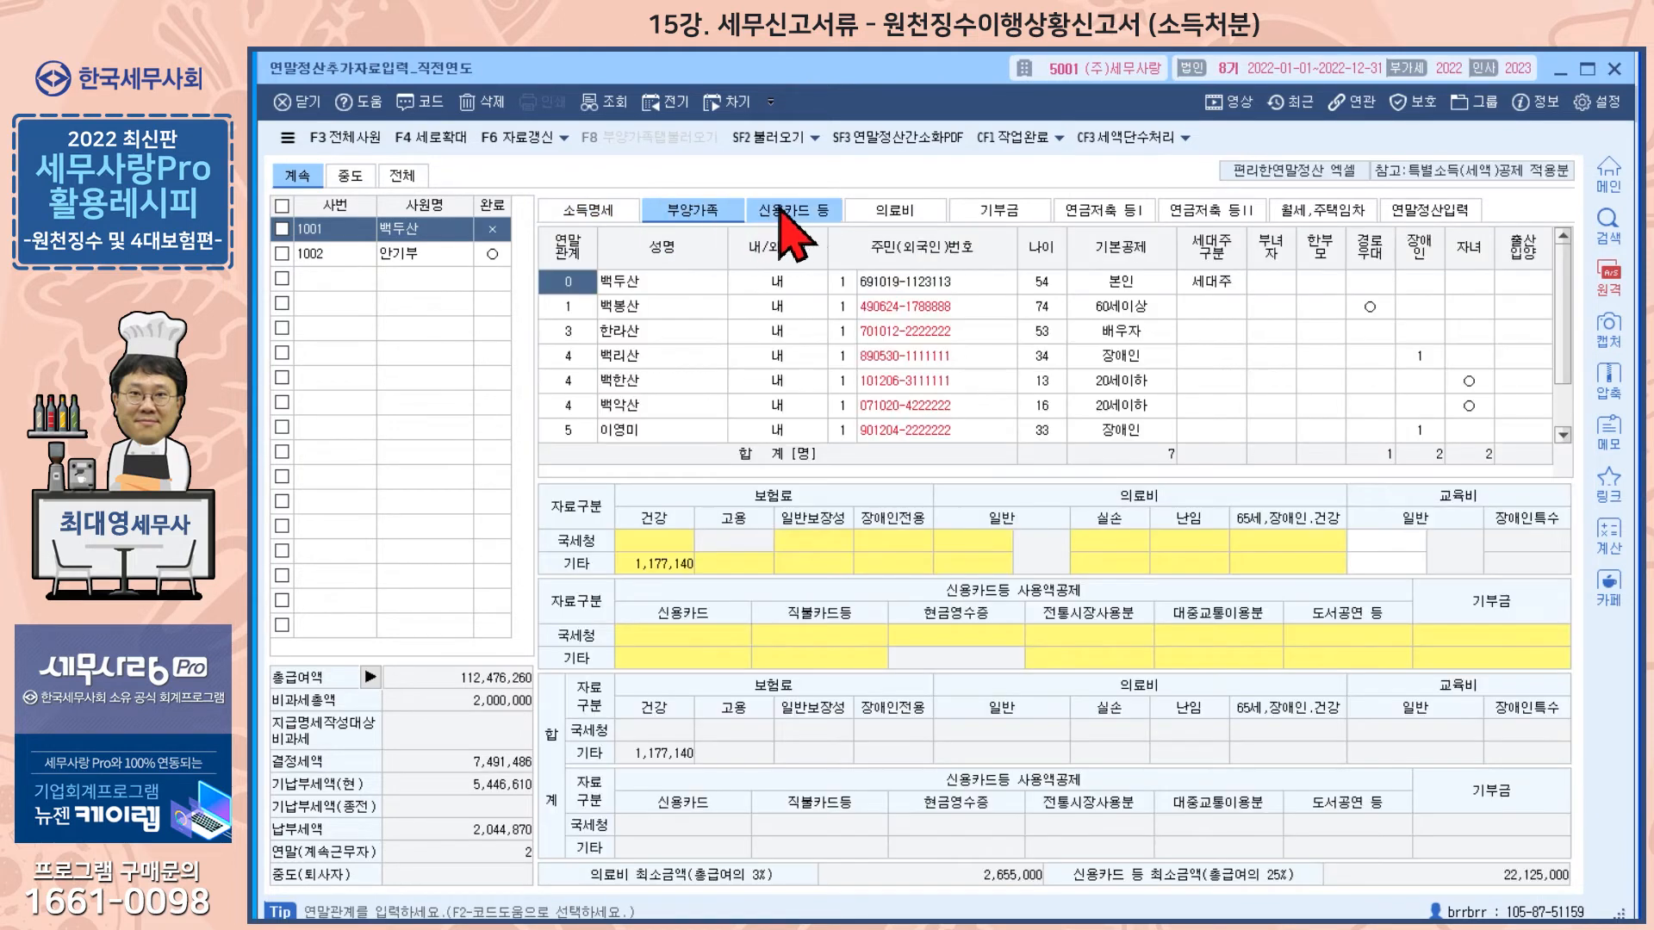
click(790, 211)
click(876, 209)
click(999, 211)
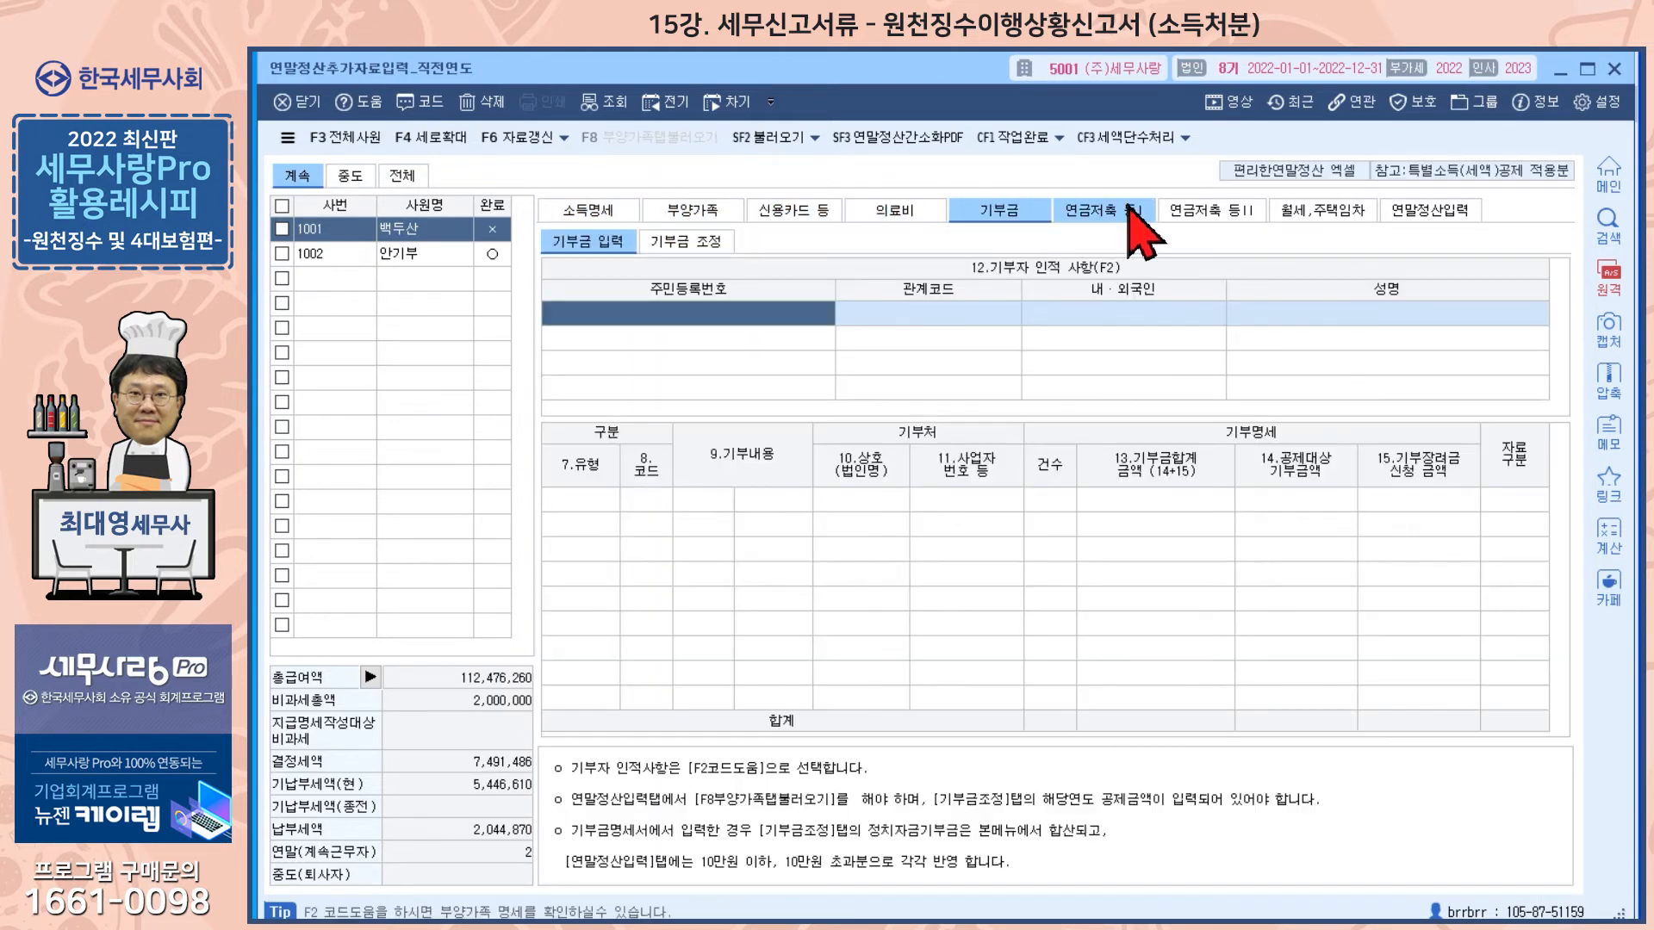
click(1107, 211)
click(1219, 211)
click(1300, 211)
click(1418, 215)
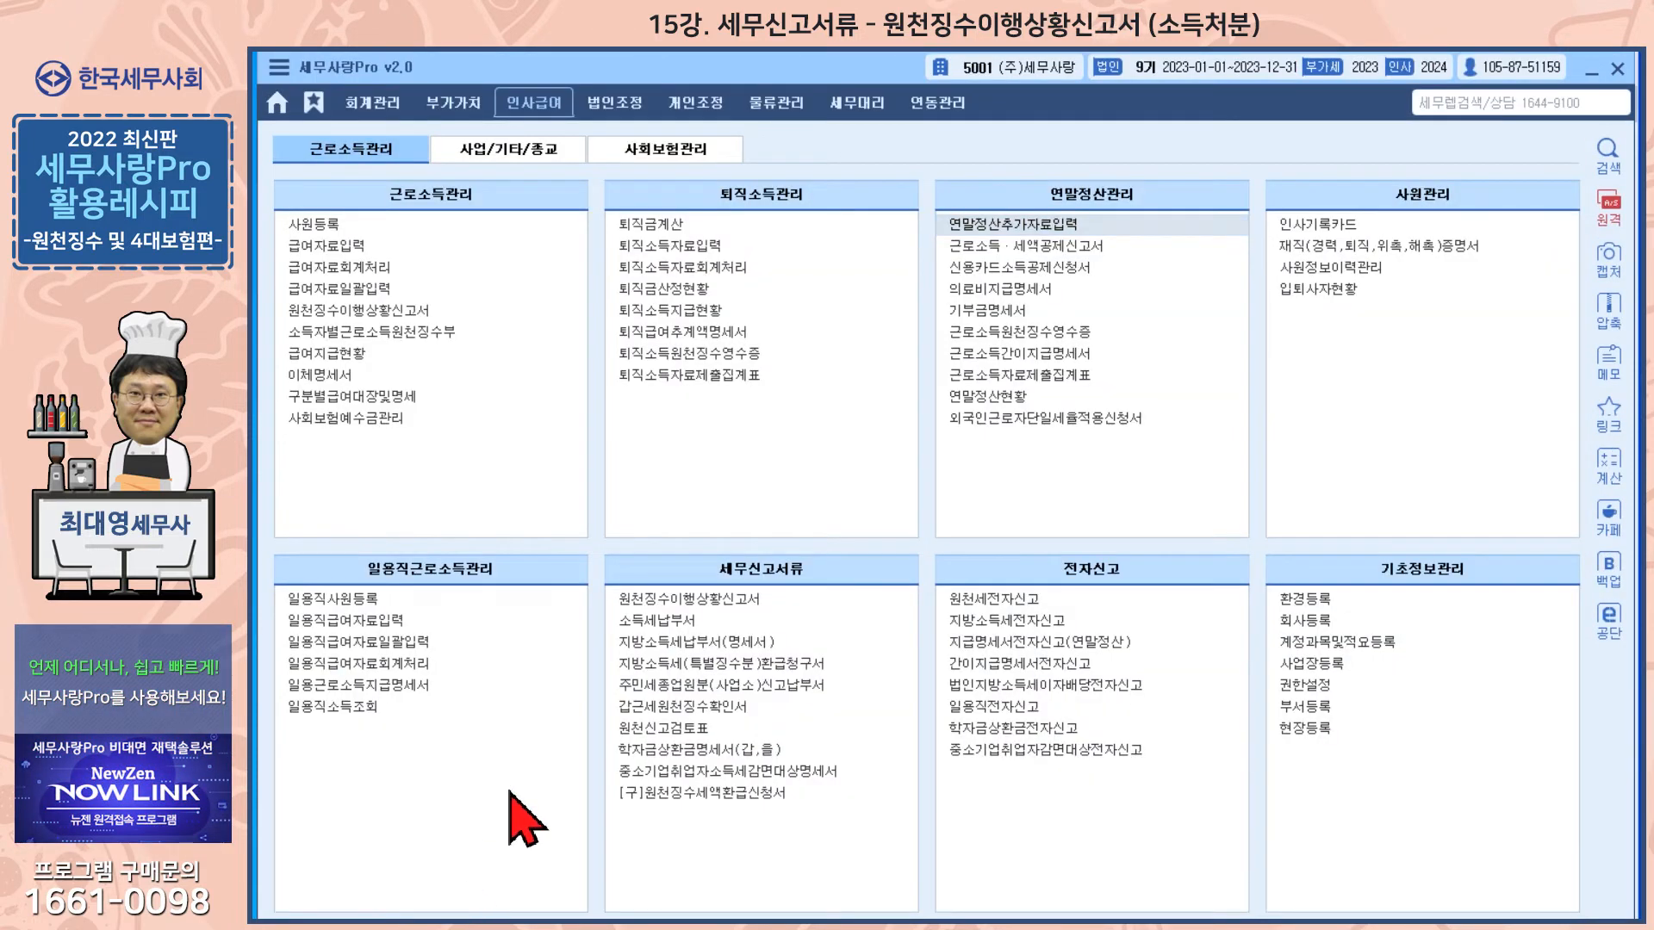
Step: Open the 원천징수이행상황신고서 and set the attribution period to 2024 month 02 through 02
click(699, 604)
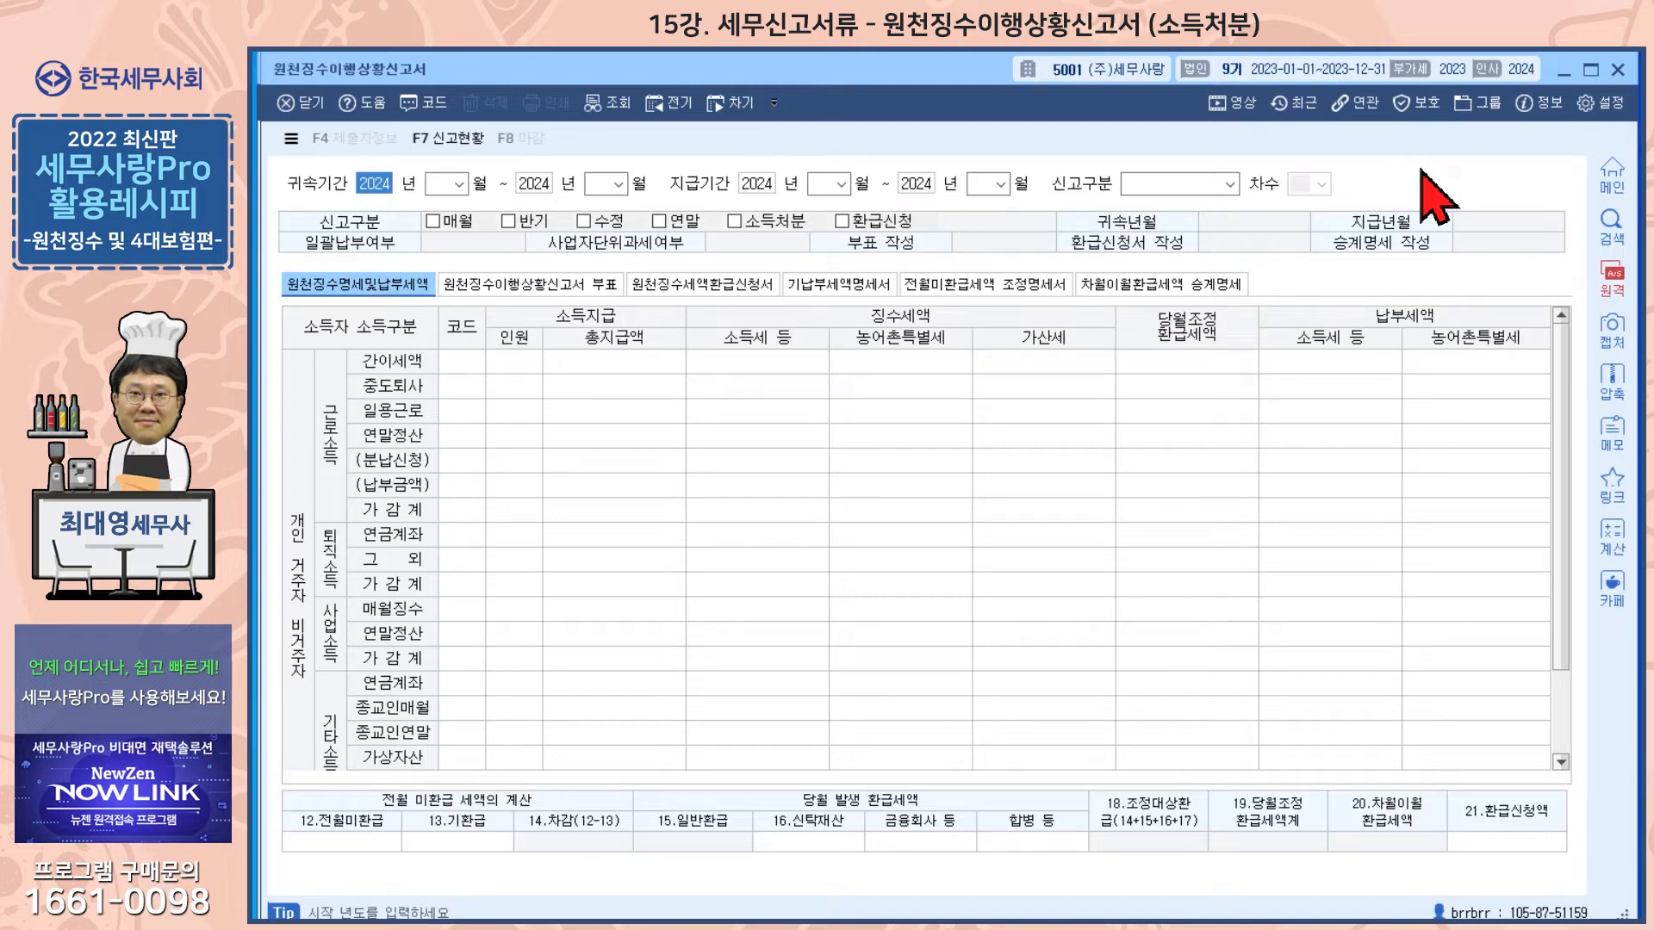
click(440, 184)
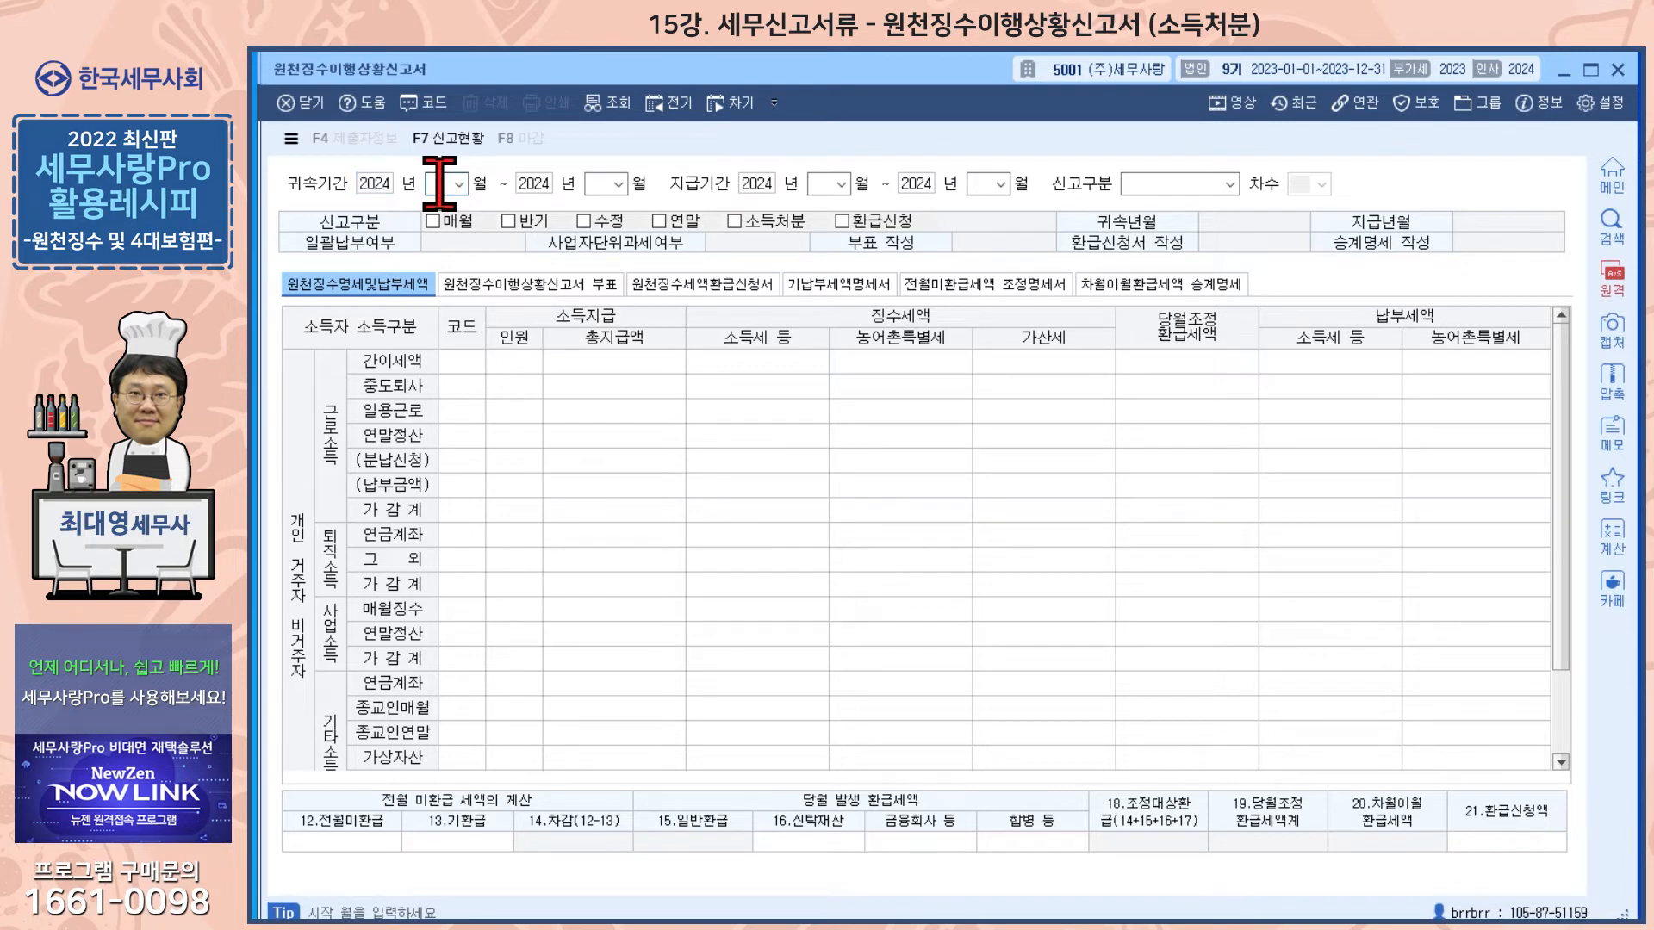
text(2)
key(Return)
key(Return)
text(2)
key(Return)
key(Return)
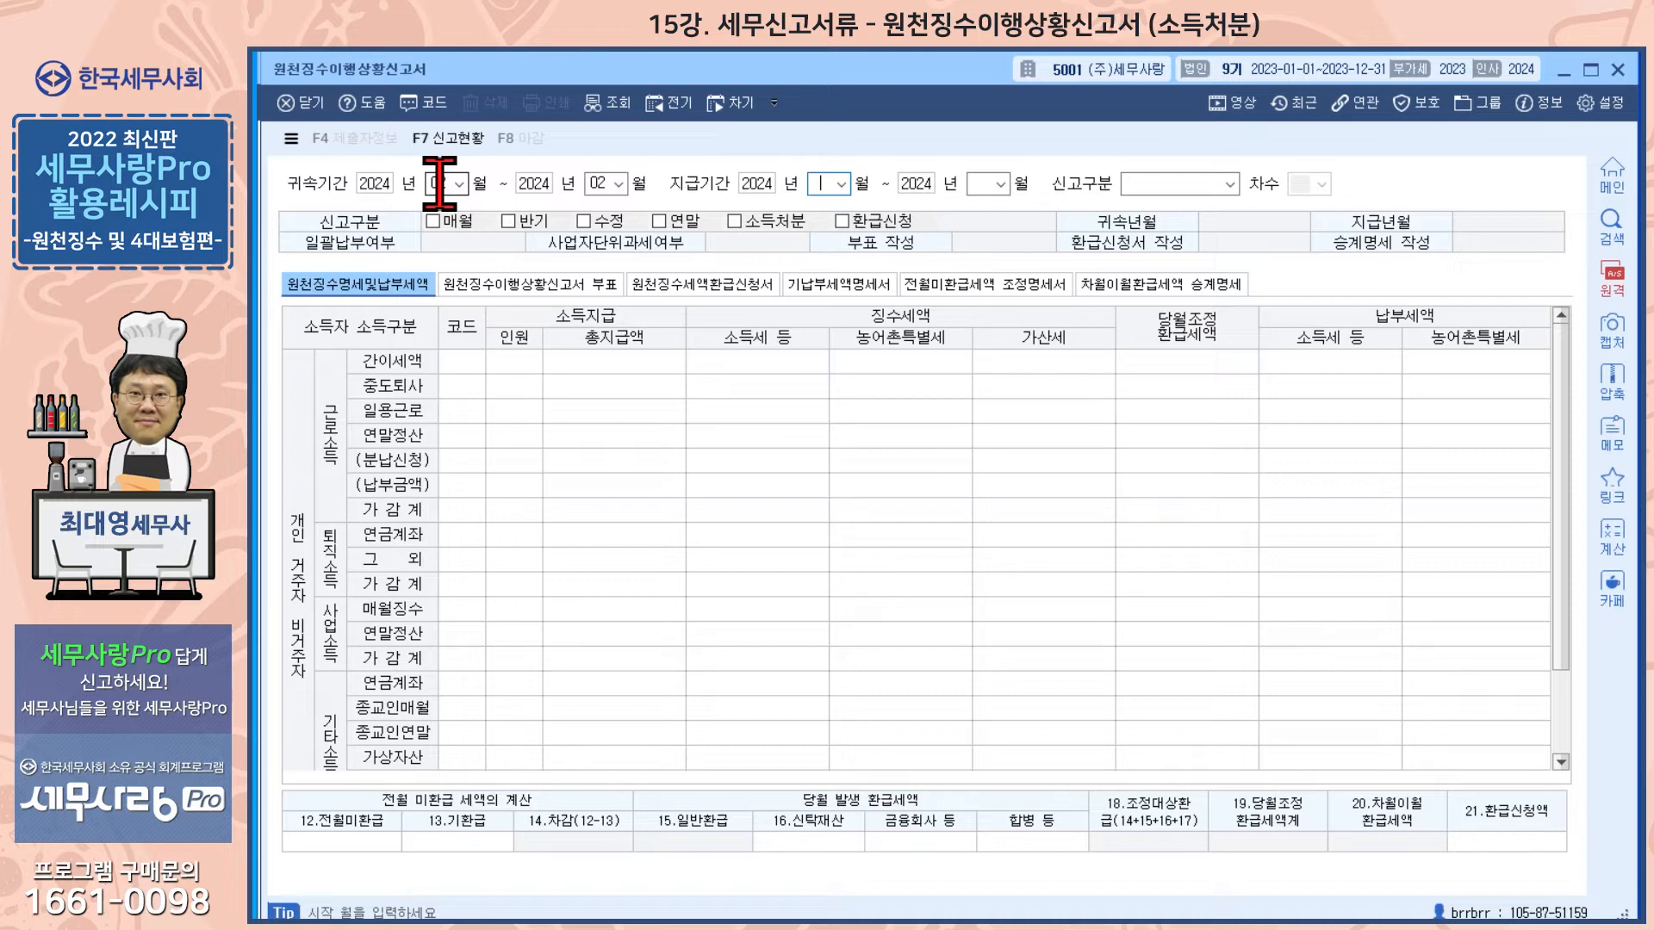
Step: Set the payment period to 2024 month 03 through 03
text(3)
key(Return)
key(Return)
text(3)
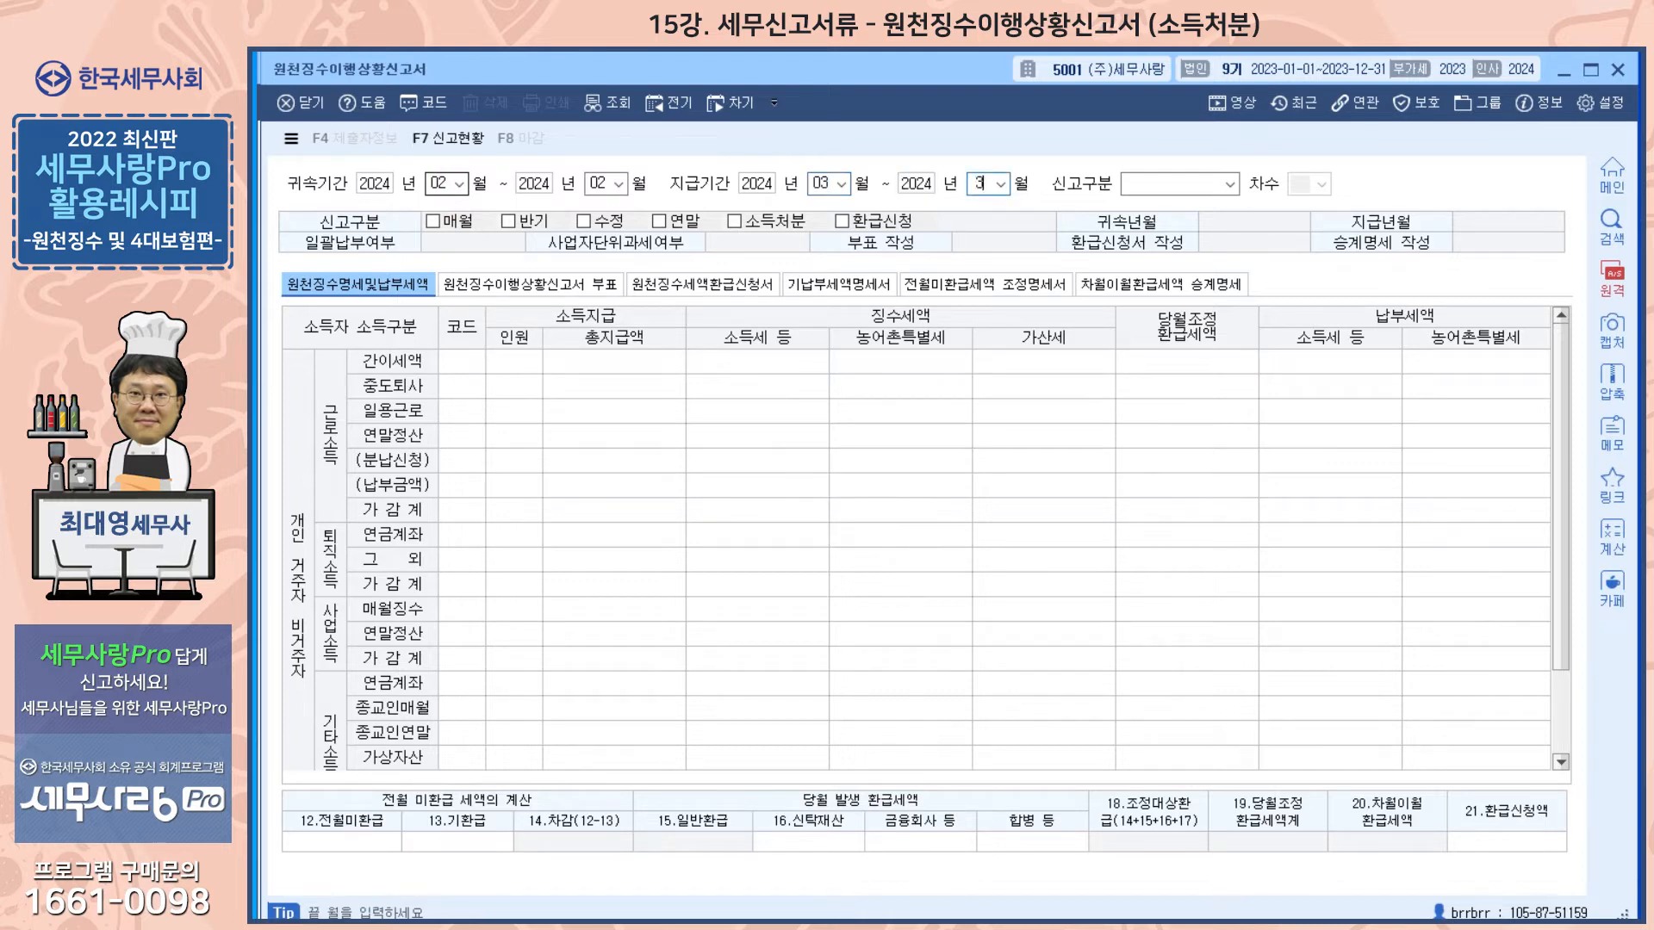
key(Return)
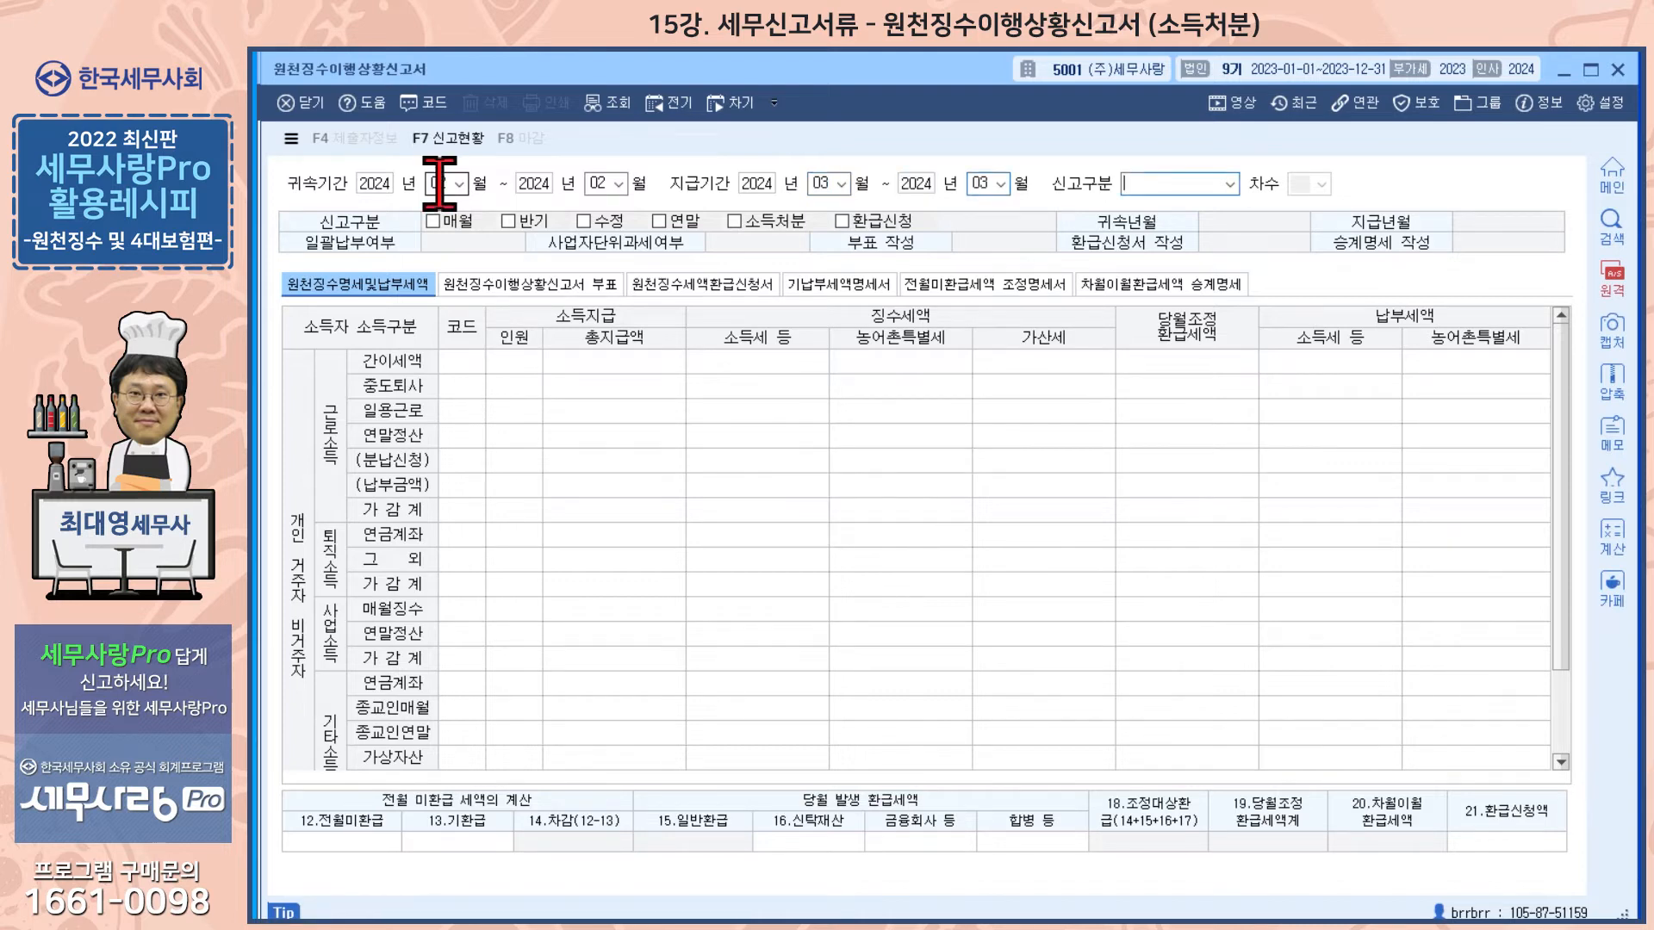
Step: Choose 1.정기신고 as the report type and load the saved data
click(1230, 183)
click(1190, 199)
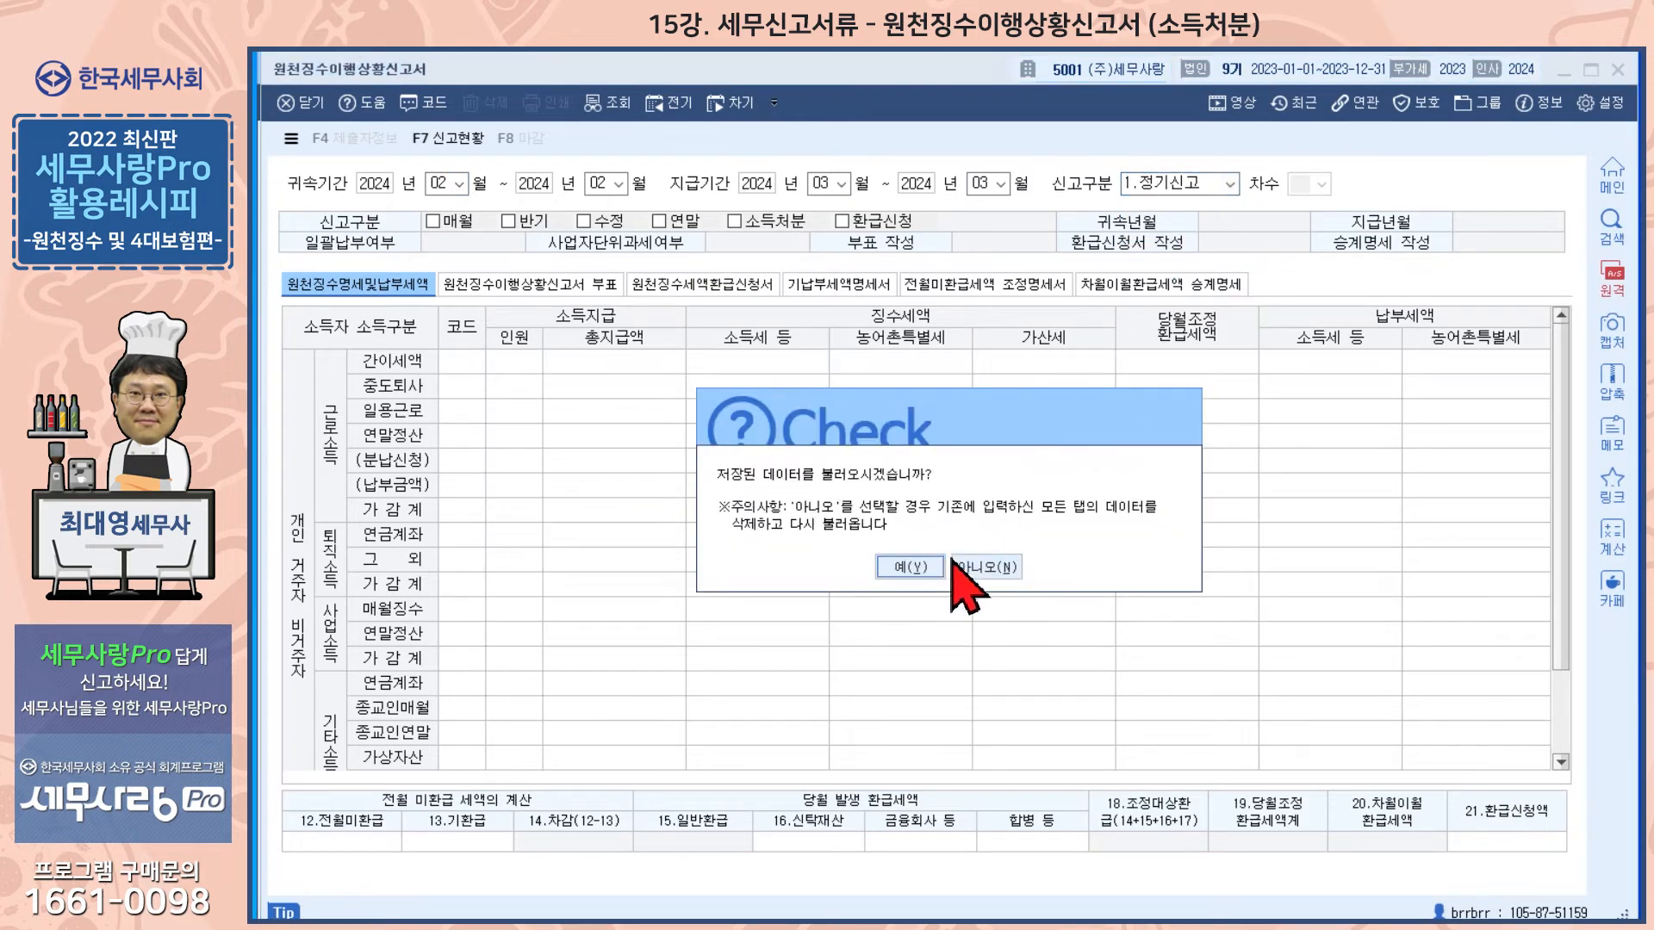
click(909, 567)
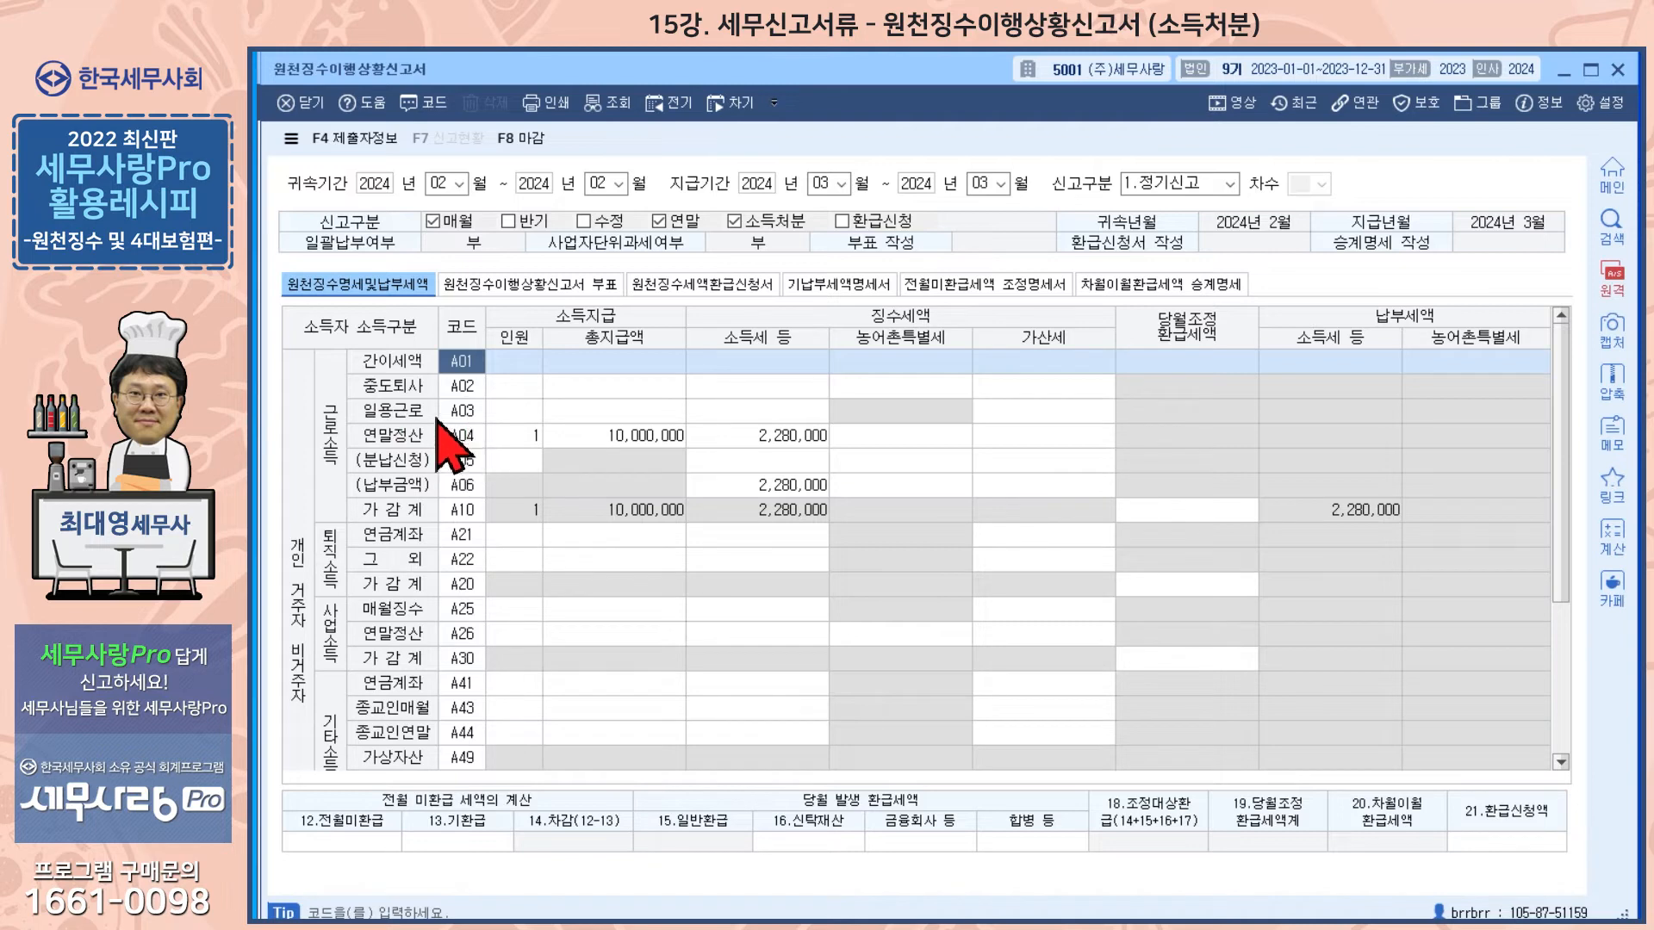
Step: Examine the A04 연말정산 row's head count, total payment and income tax amounts
click(509, 434)
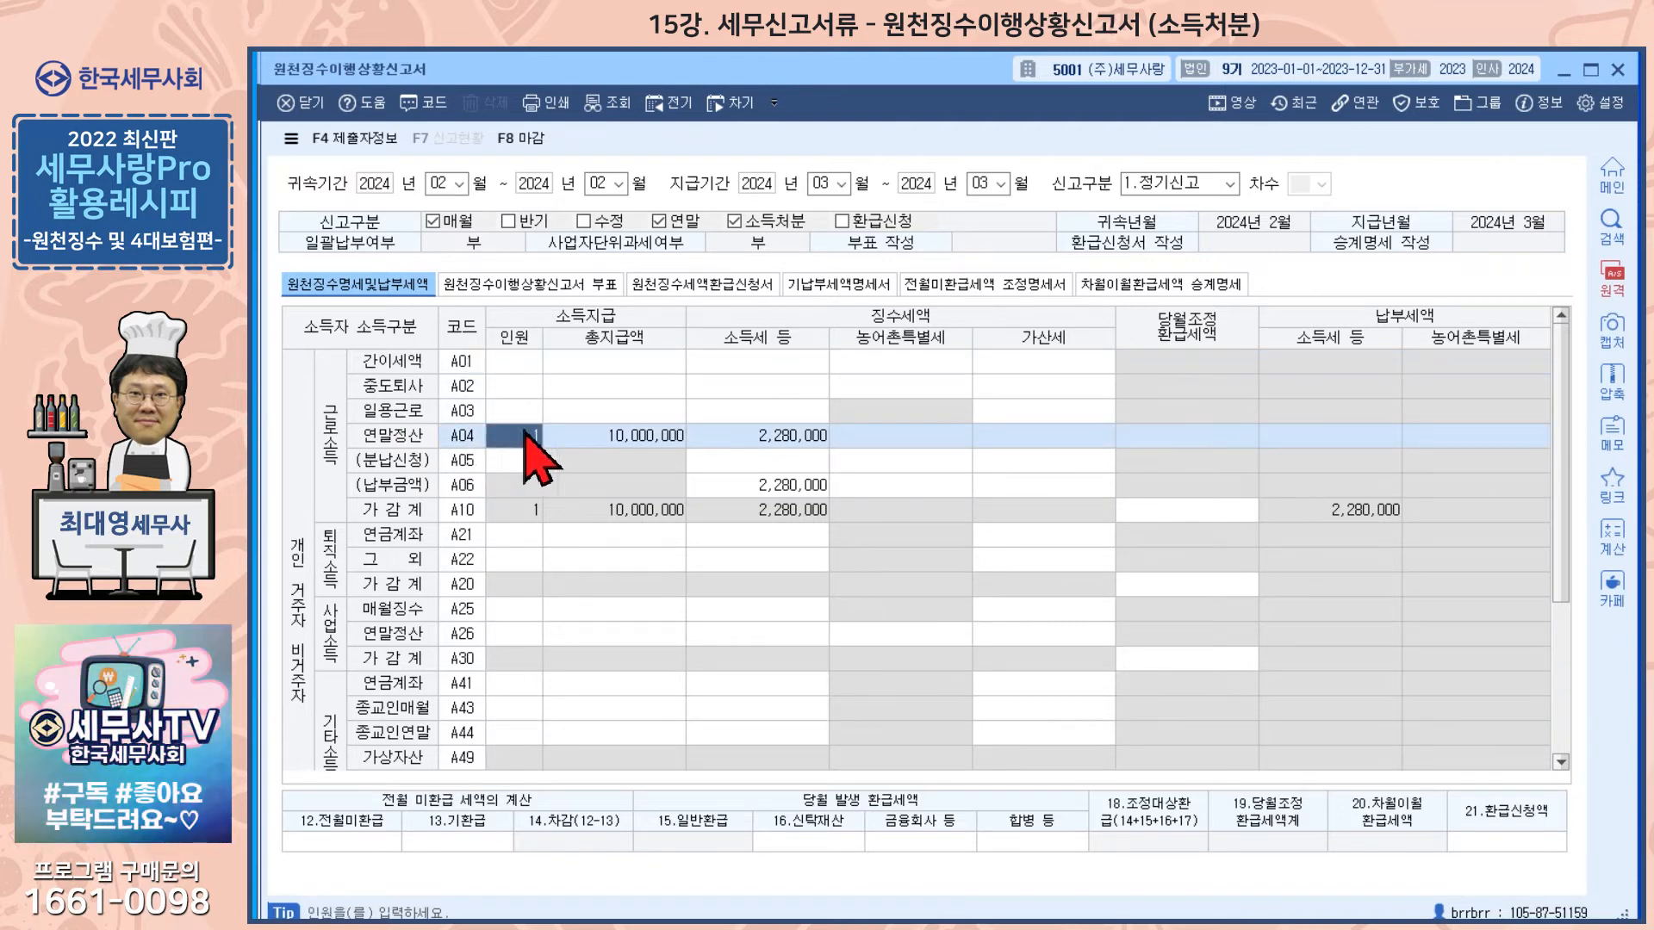
click(614, 437)
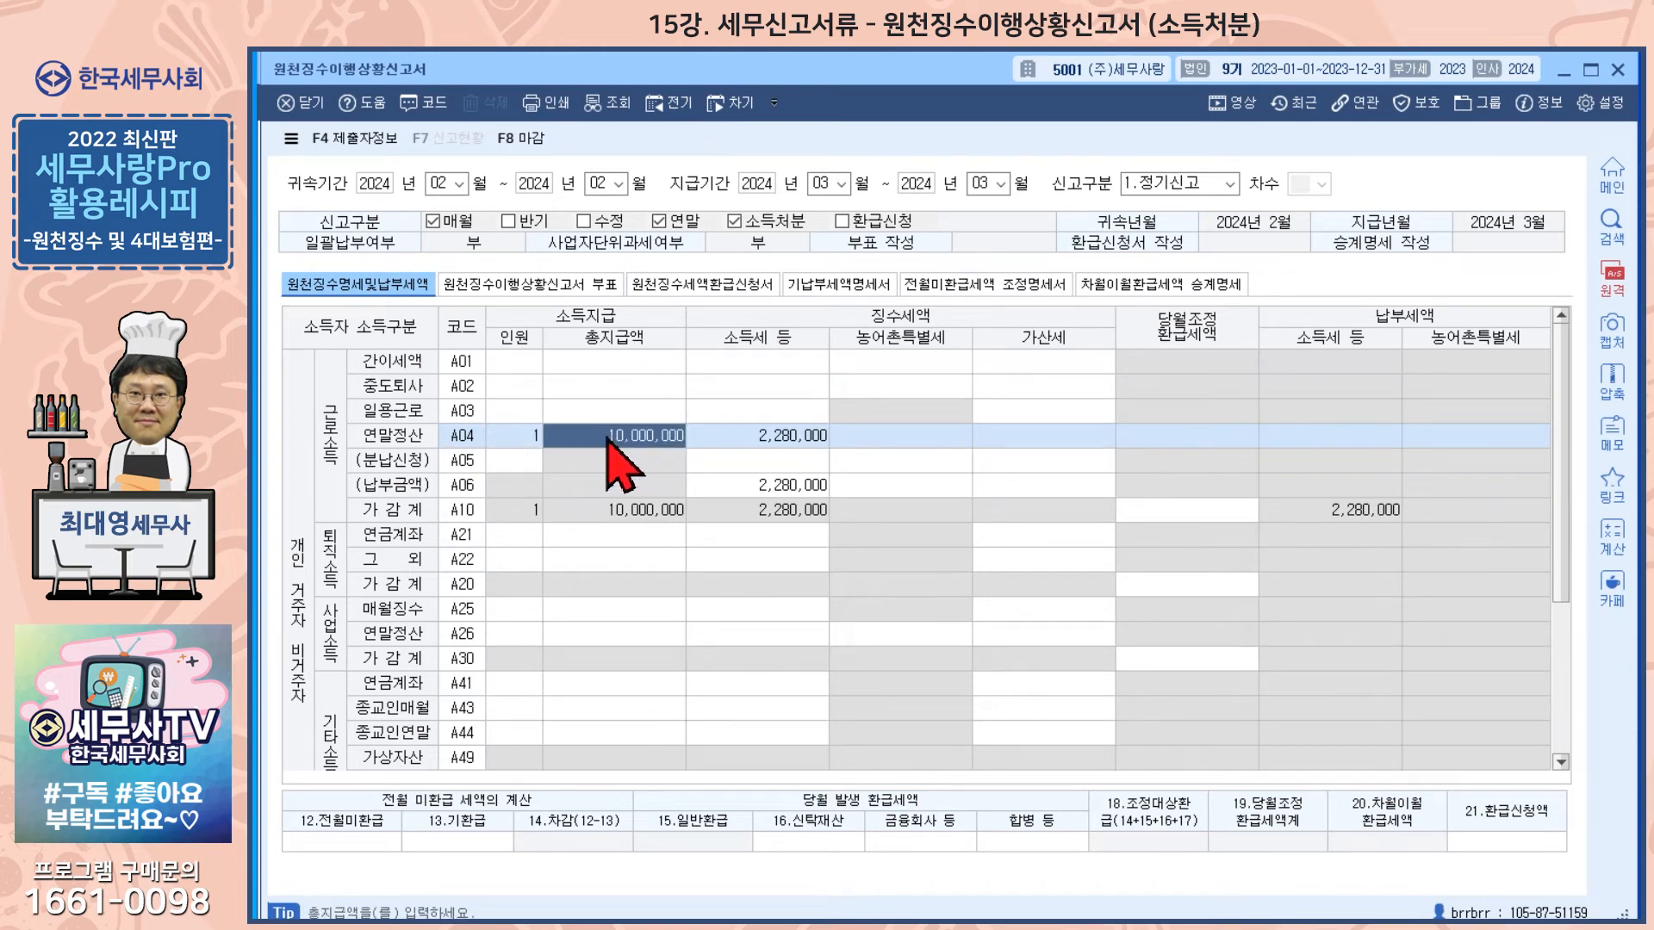
click(777, 442)
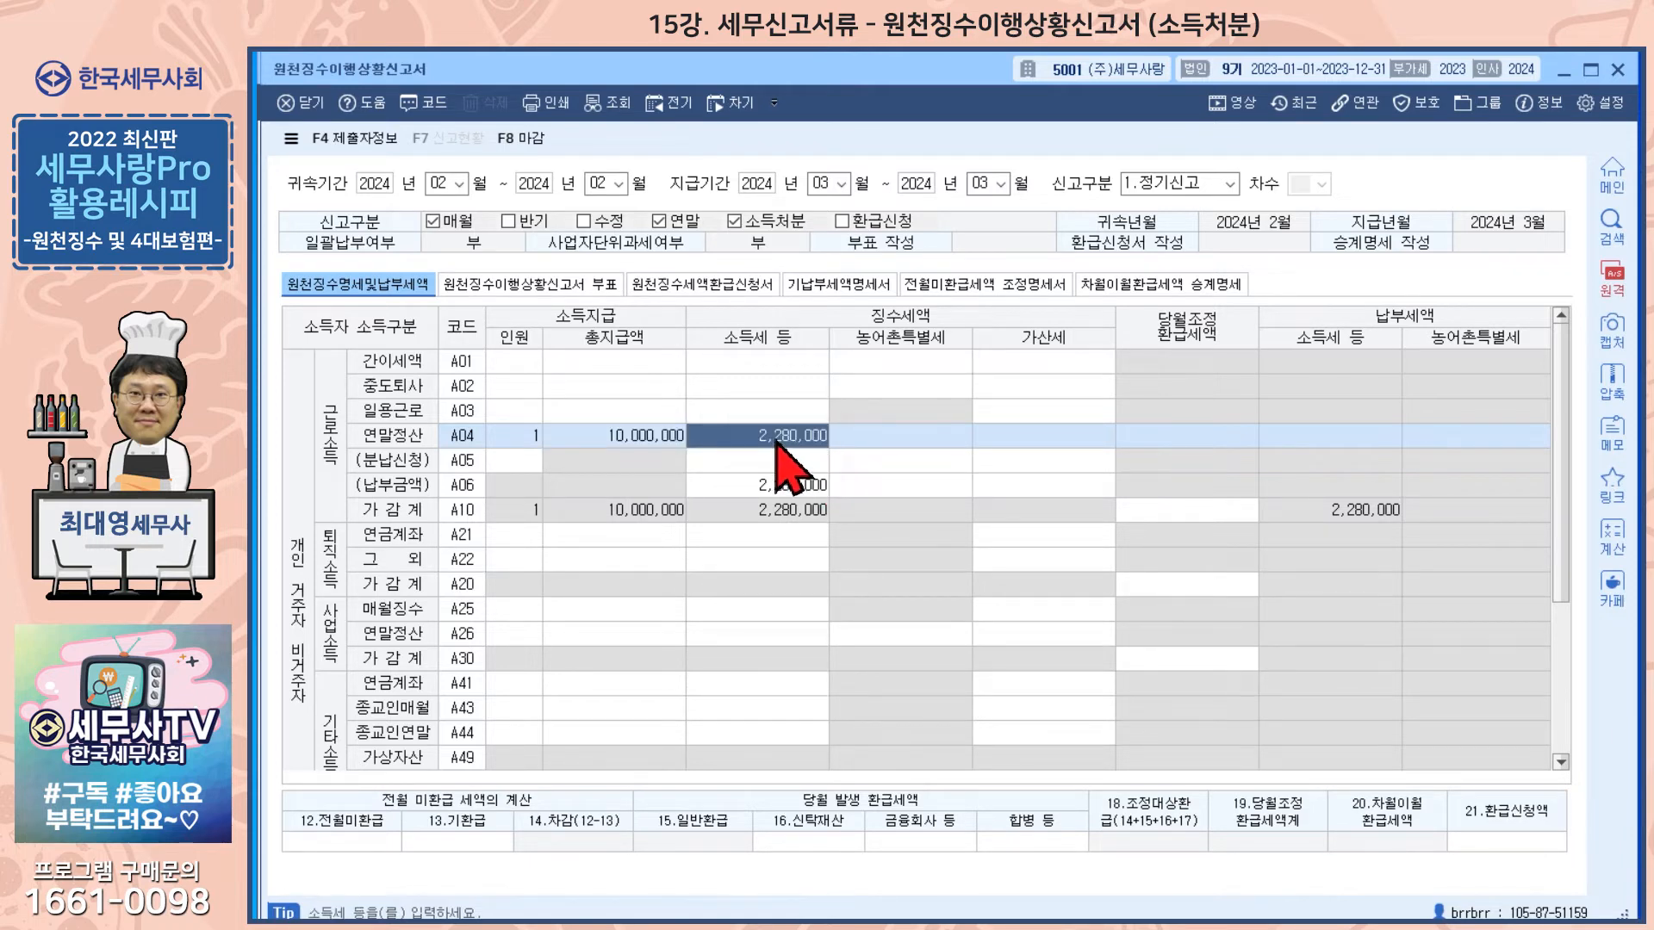
click(764, 486)
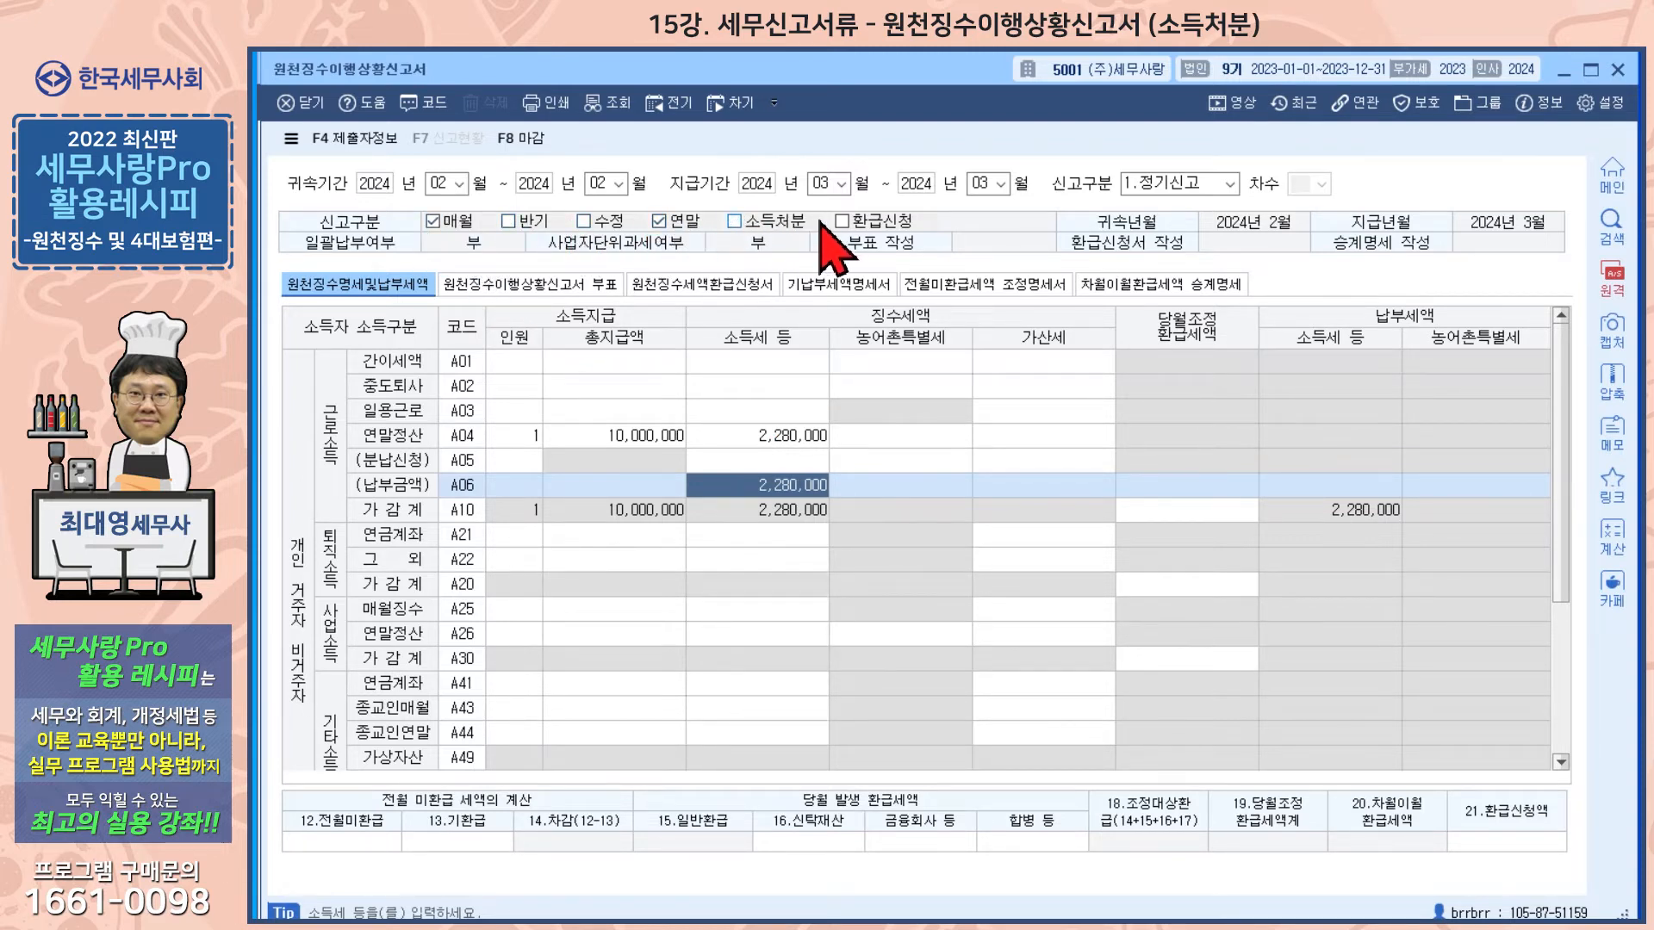
Step: Tick the 소득처분 report type and preview the printed withholding return
click(734, 222)
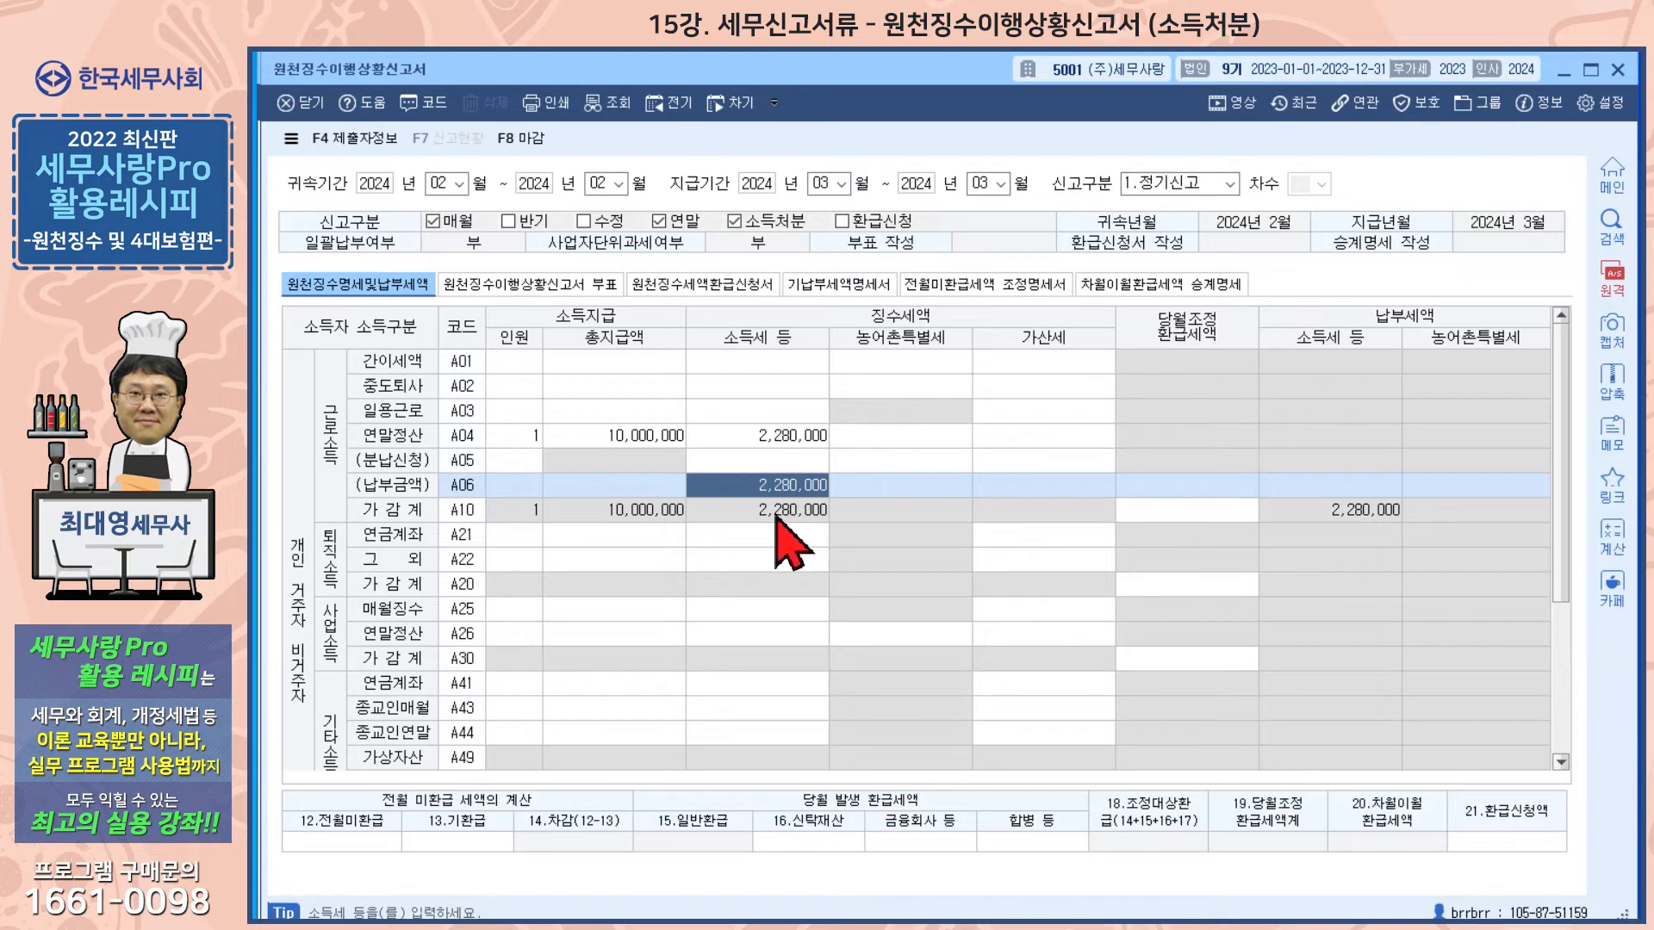
click(737, 226)
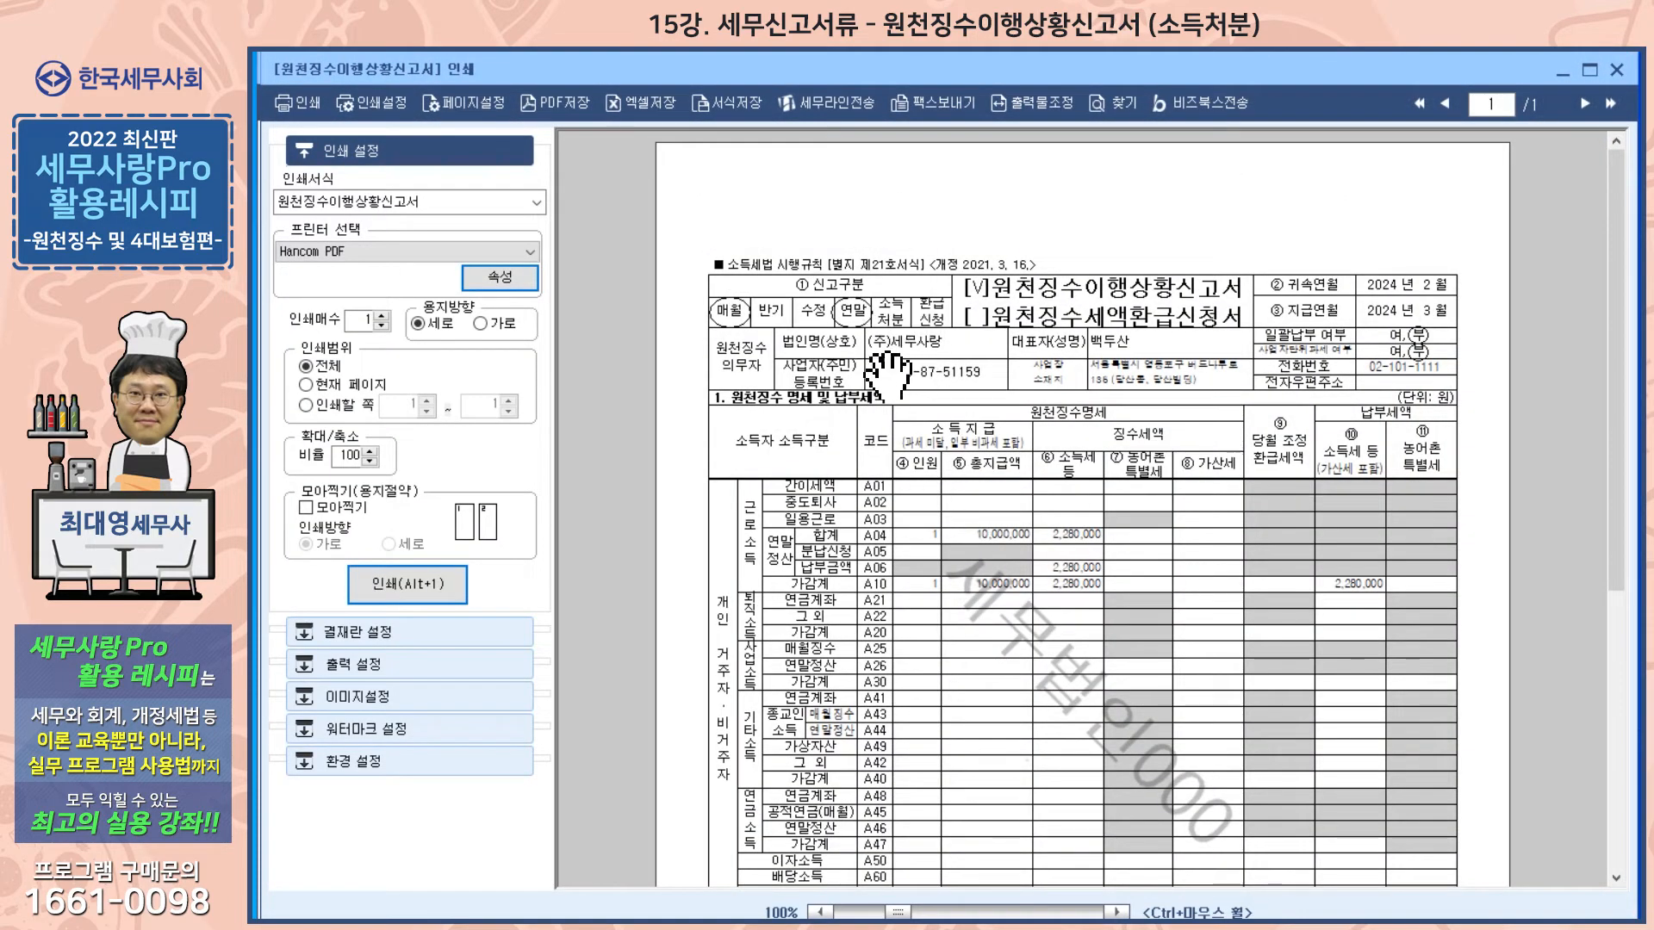
click(1610, 72)
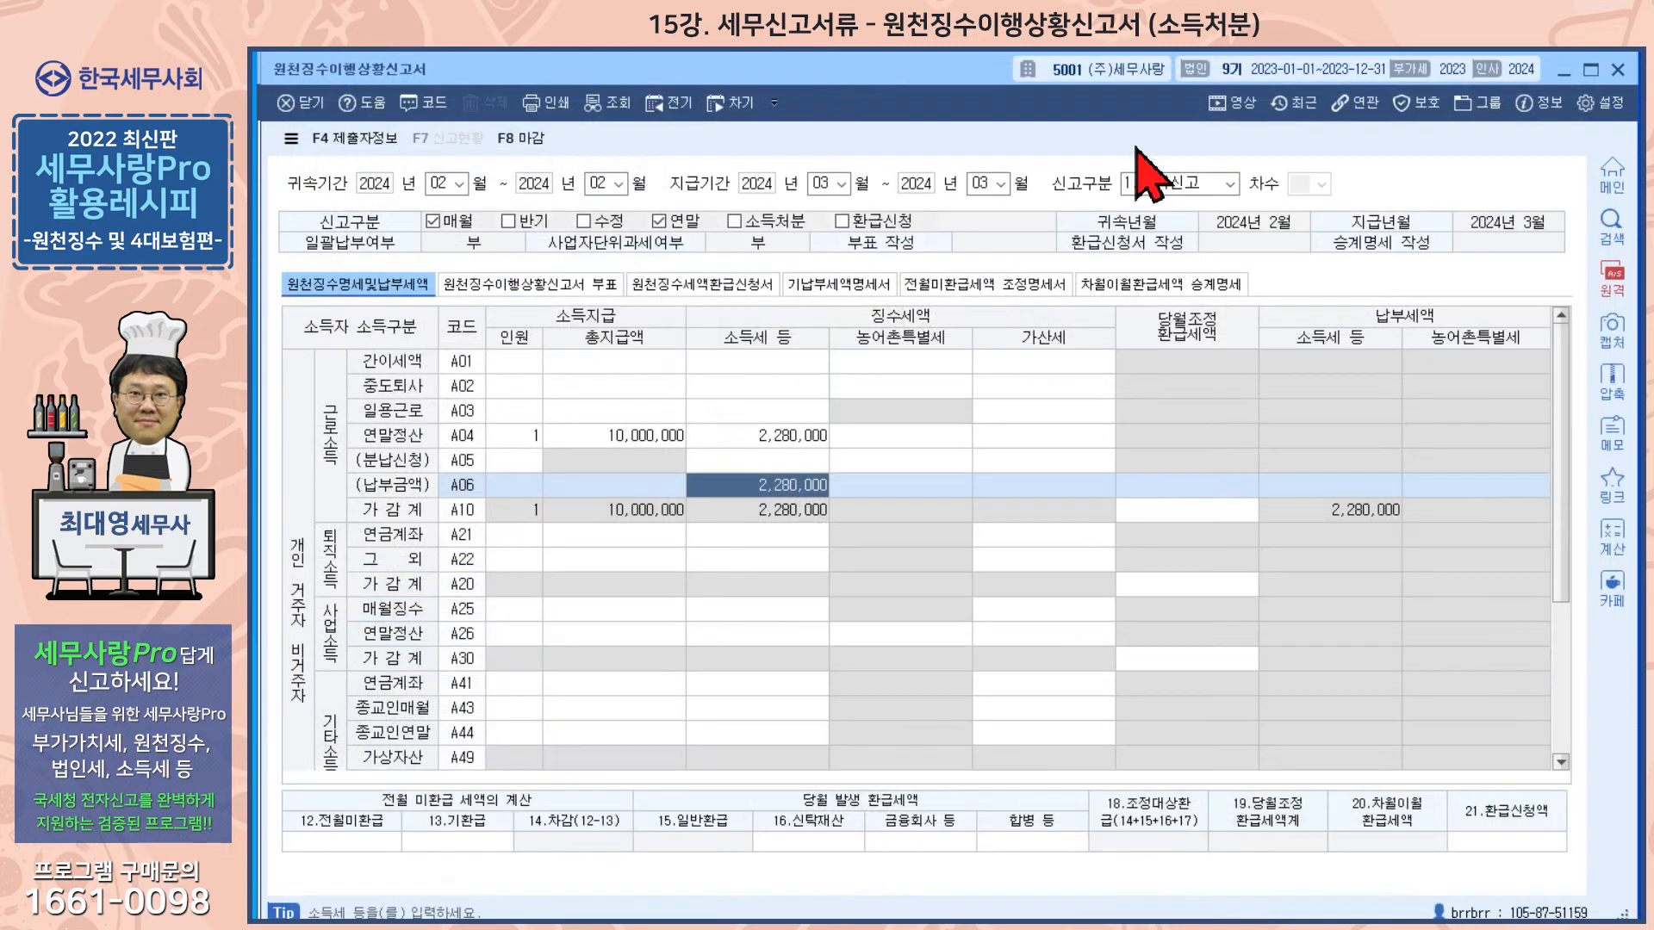
Step: Toggle the 소득처분 checkbox again and close the withholding return
click(734, 224)
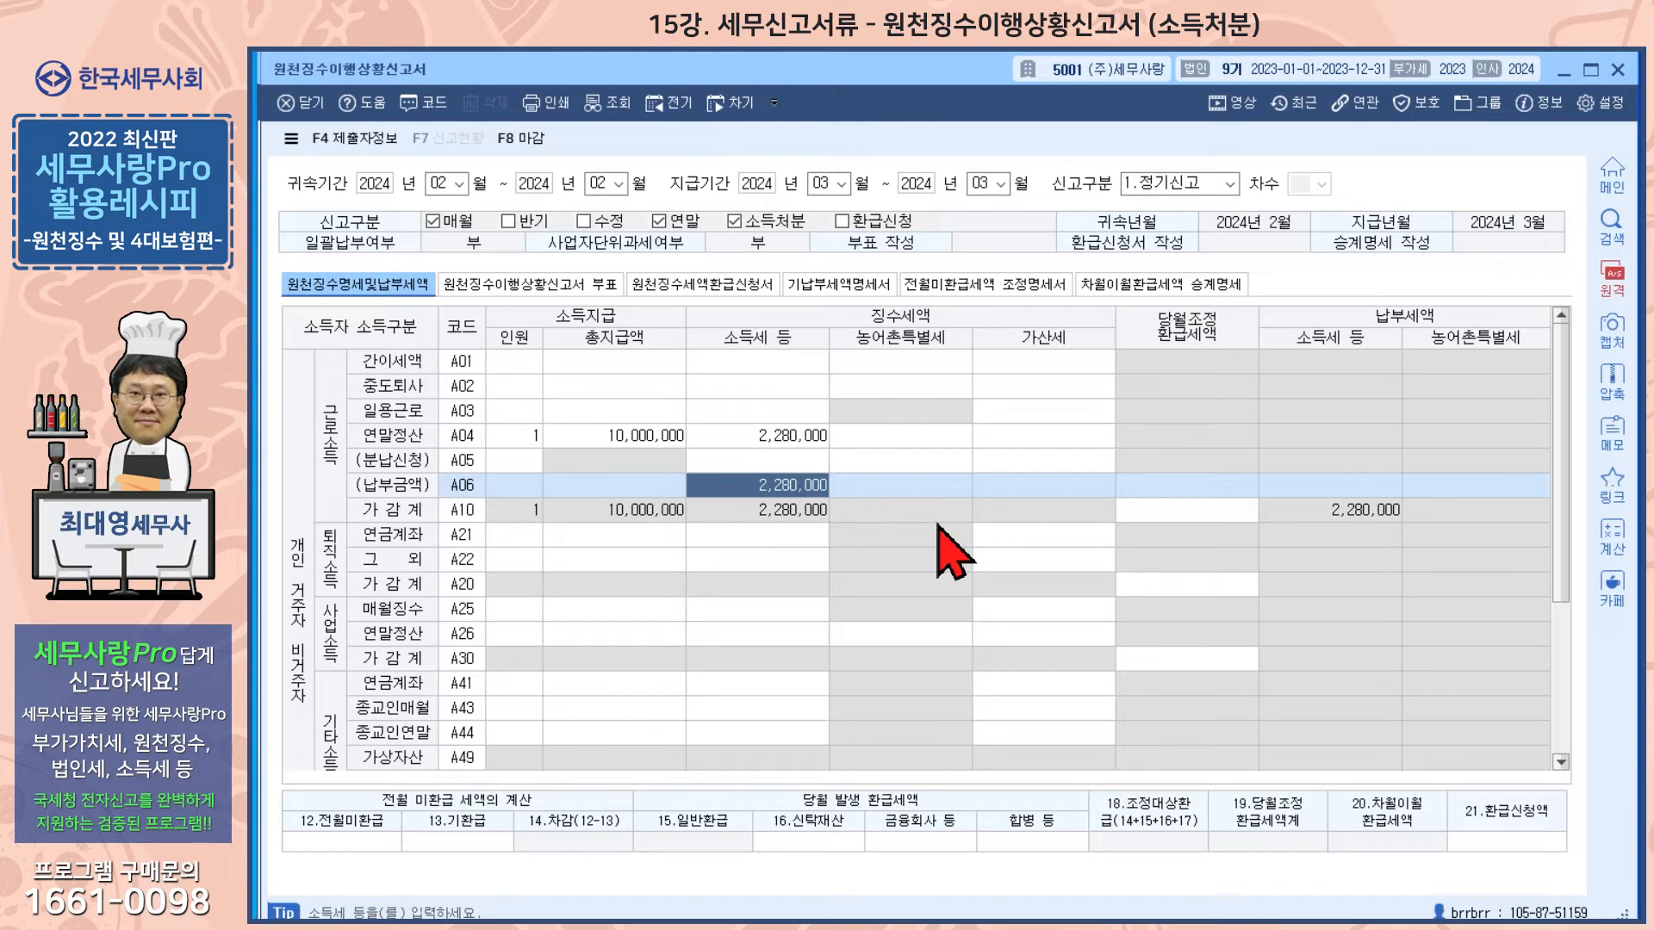
key(Escape)
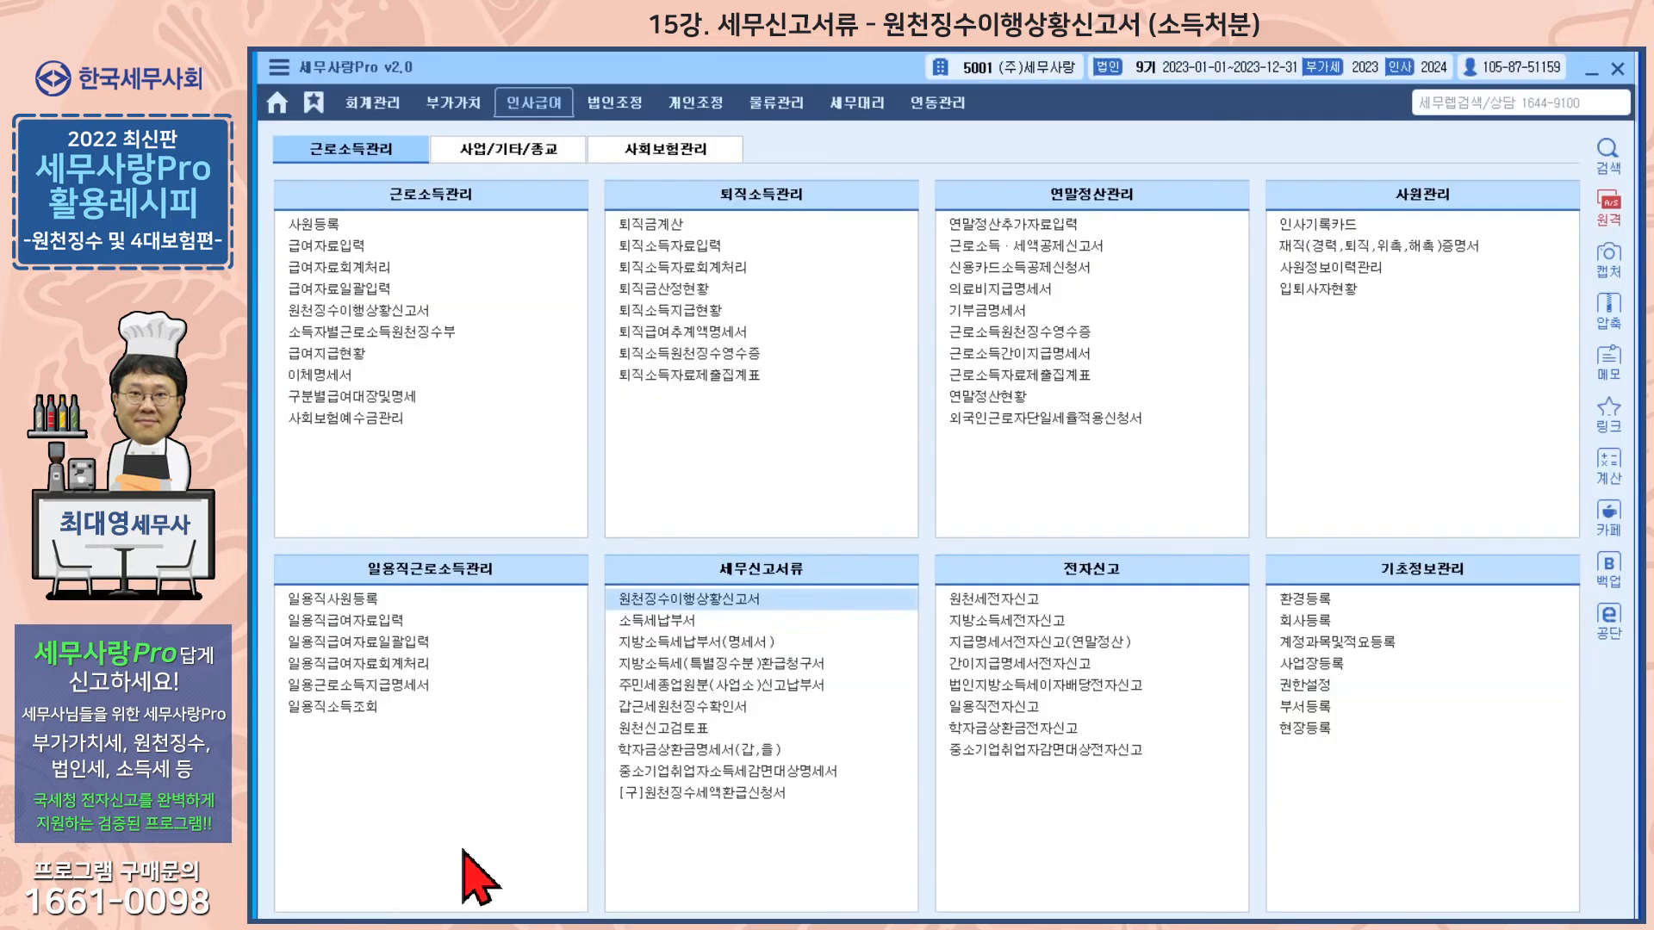
Step: Open the 소득자료명세서 from the corporate adjustment menu
click(614, 107)
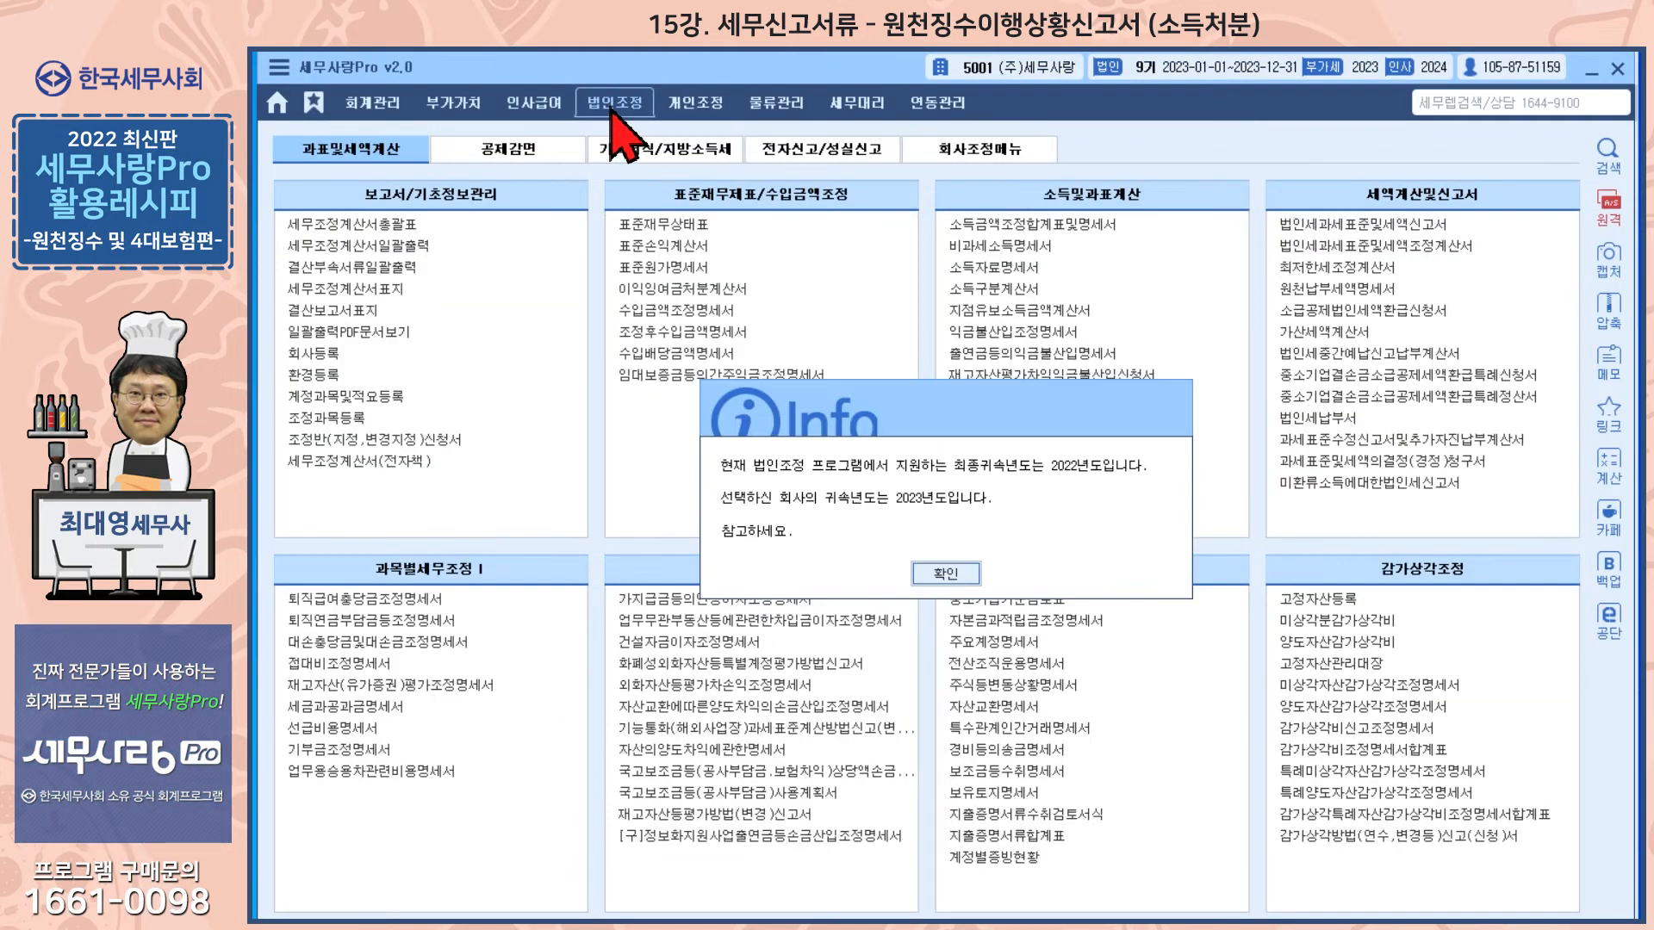
click(942, 575)
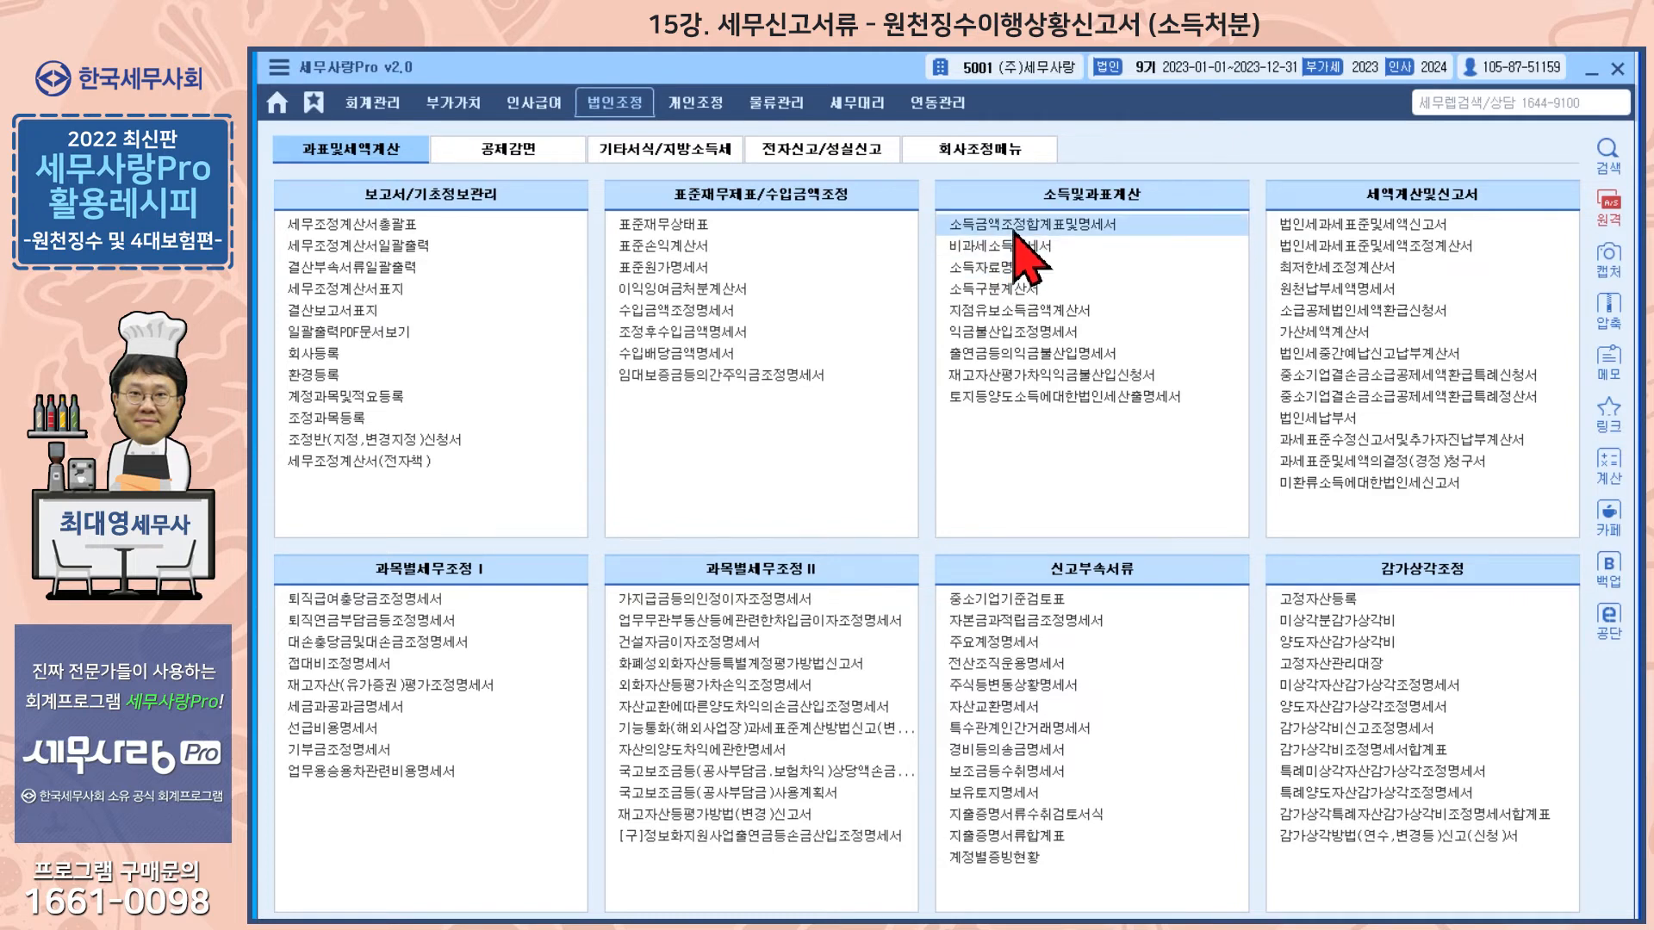
click(1002, 270)
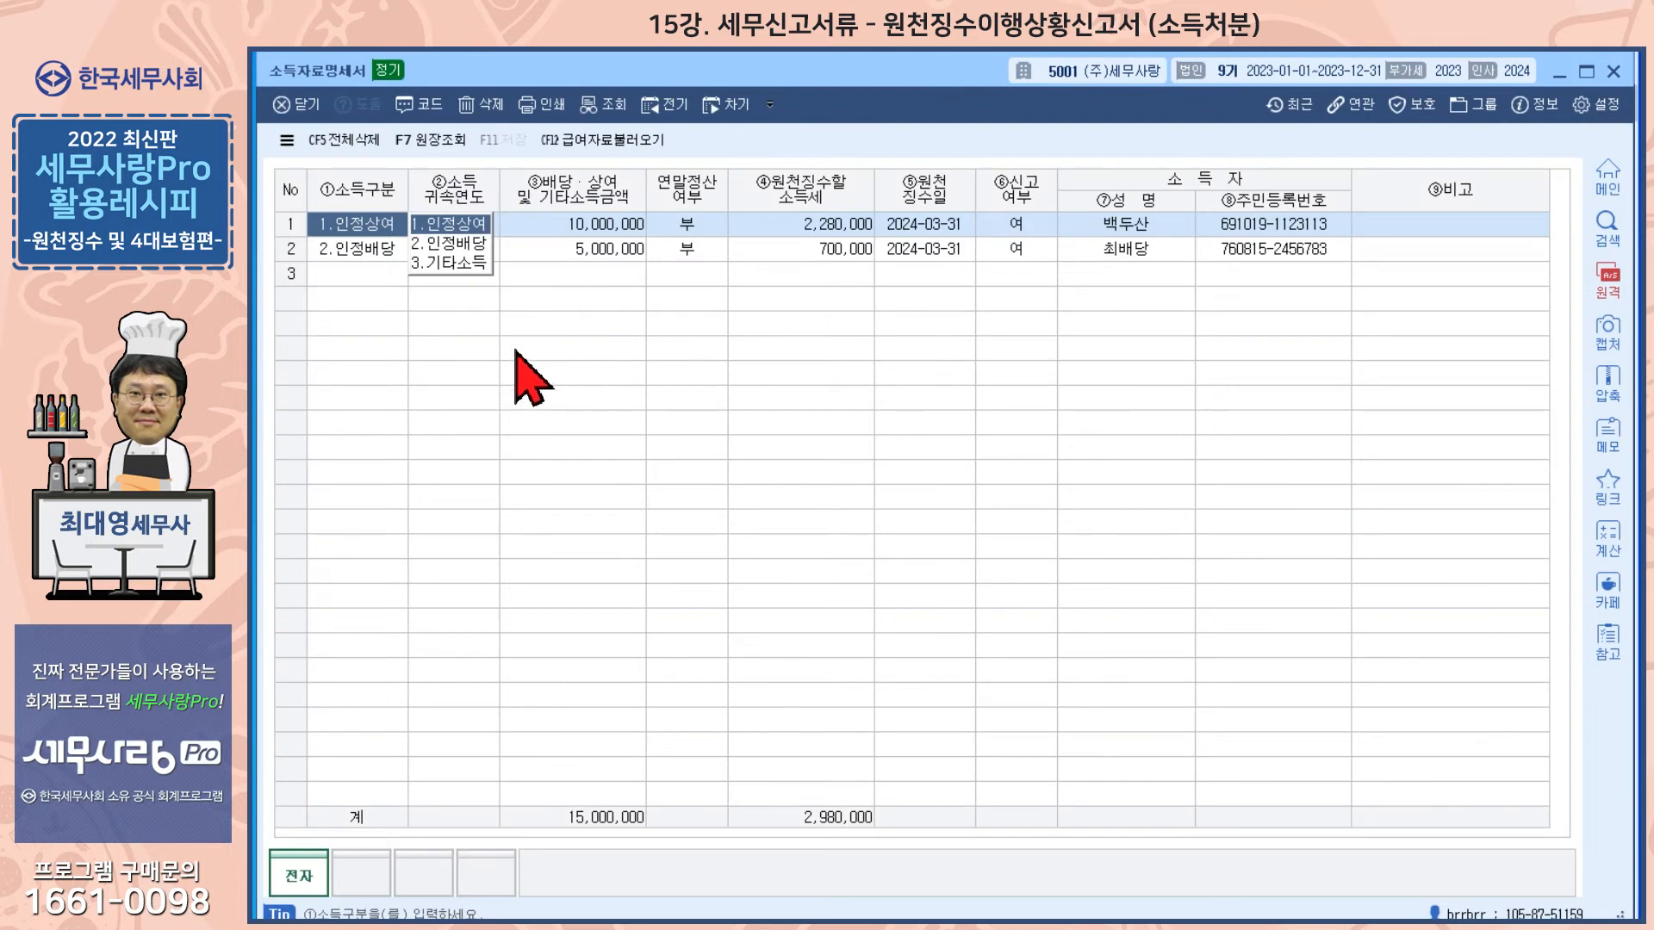
Step: Review the 인정상여 row's income type, attribution year, amount, withheld tax and withholding date
click(386, 231)
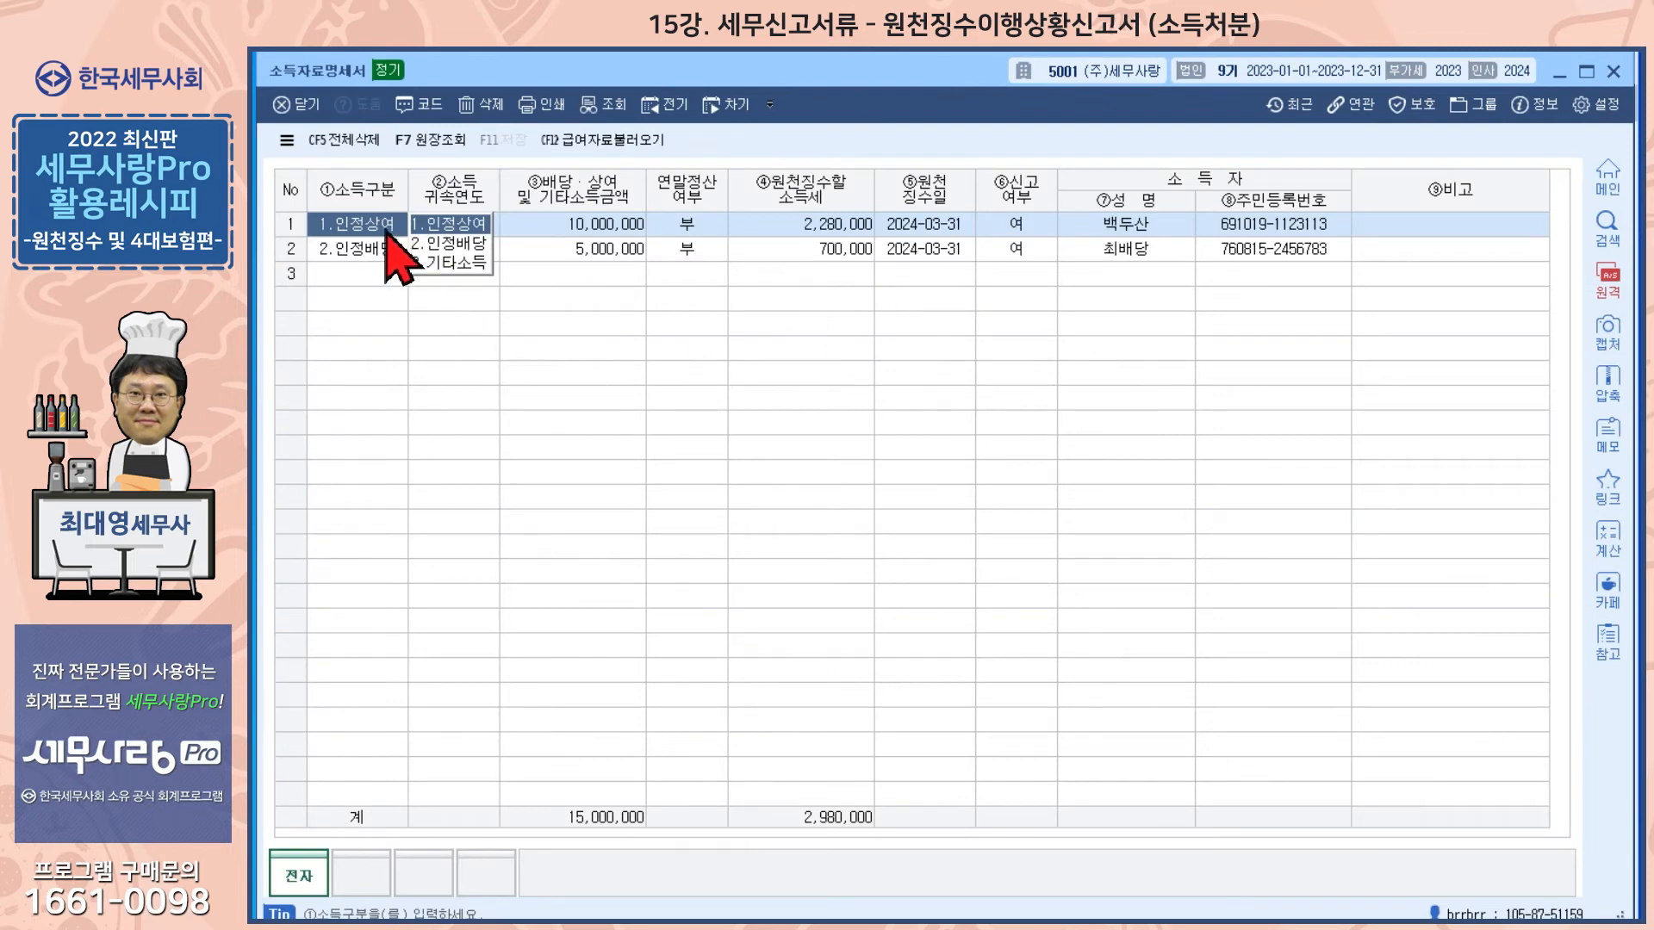
click(517, 225)
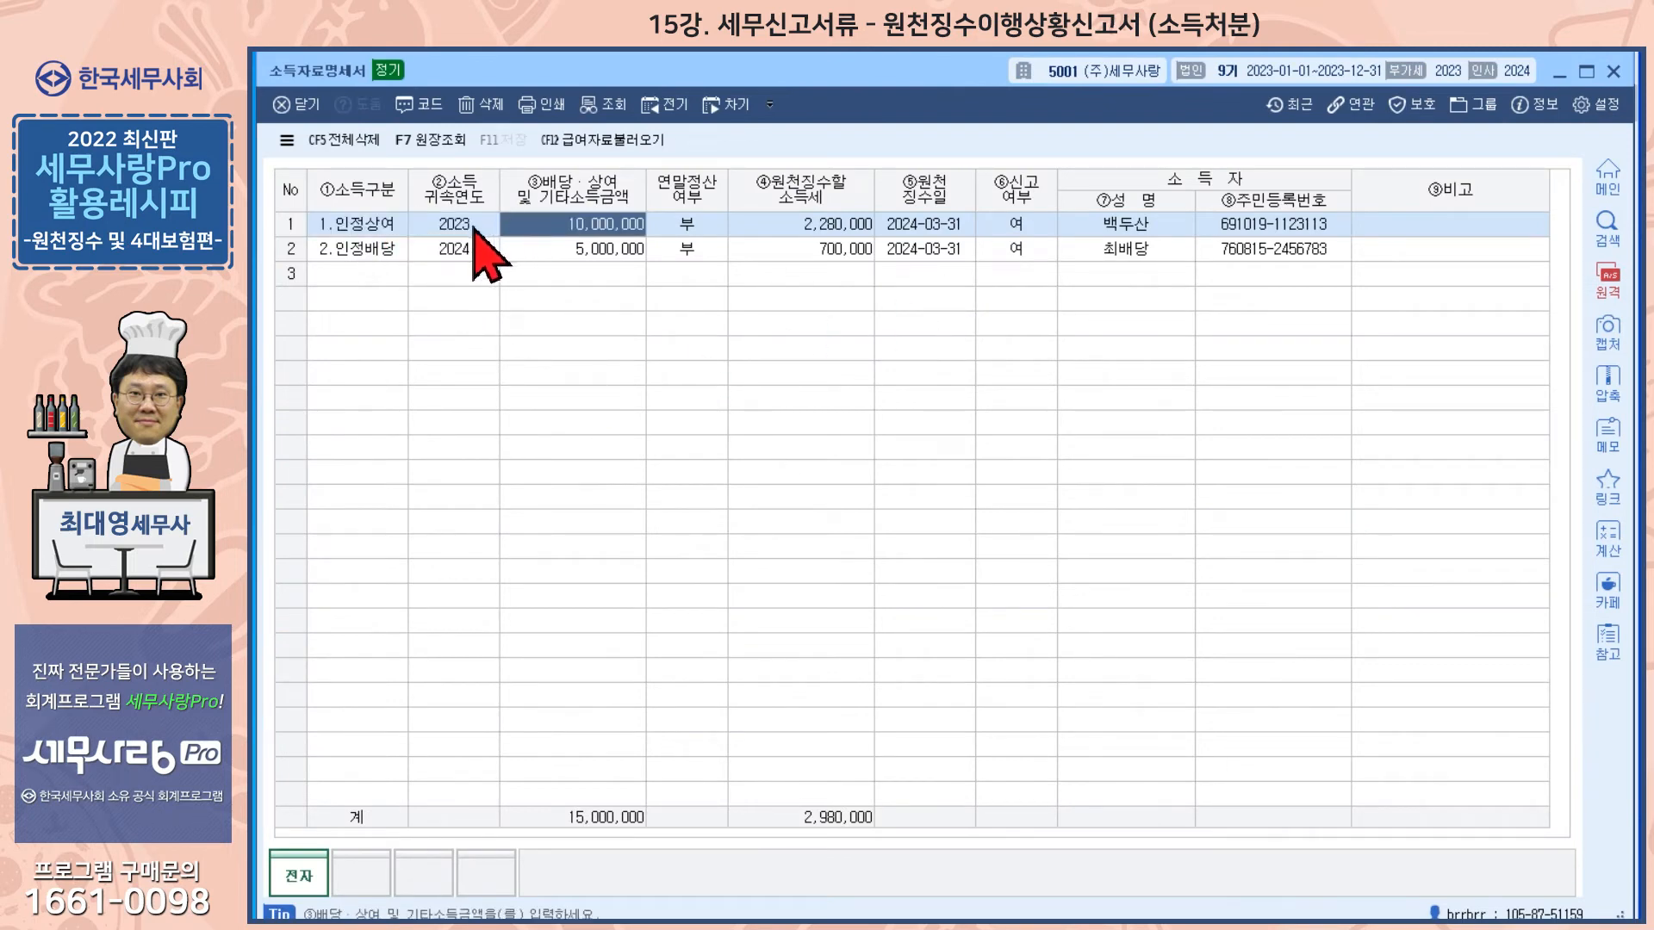
click(449, 225)
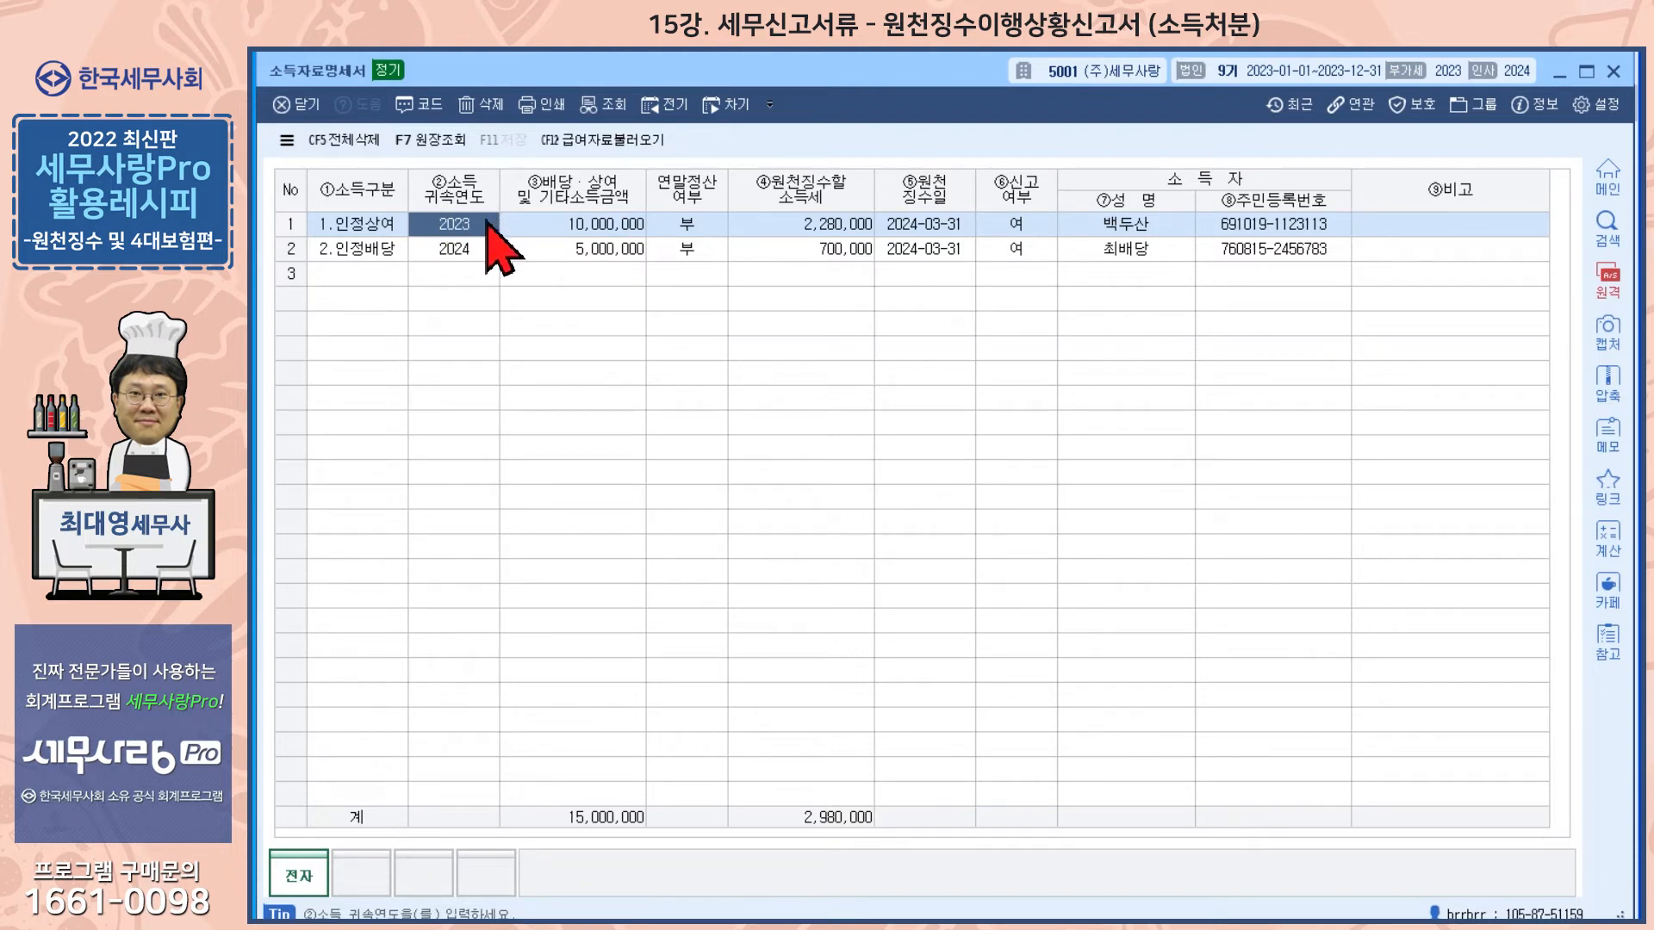
click(555, 229)
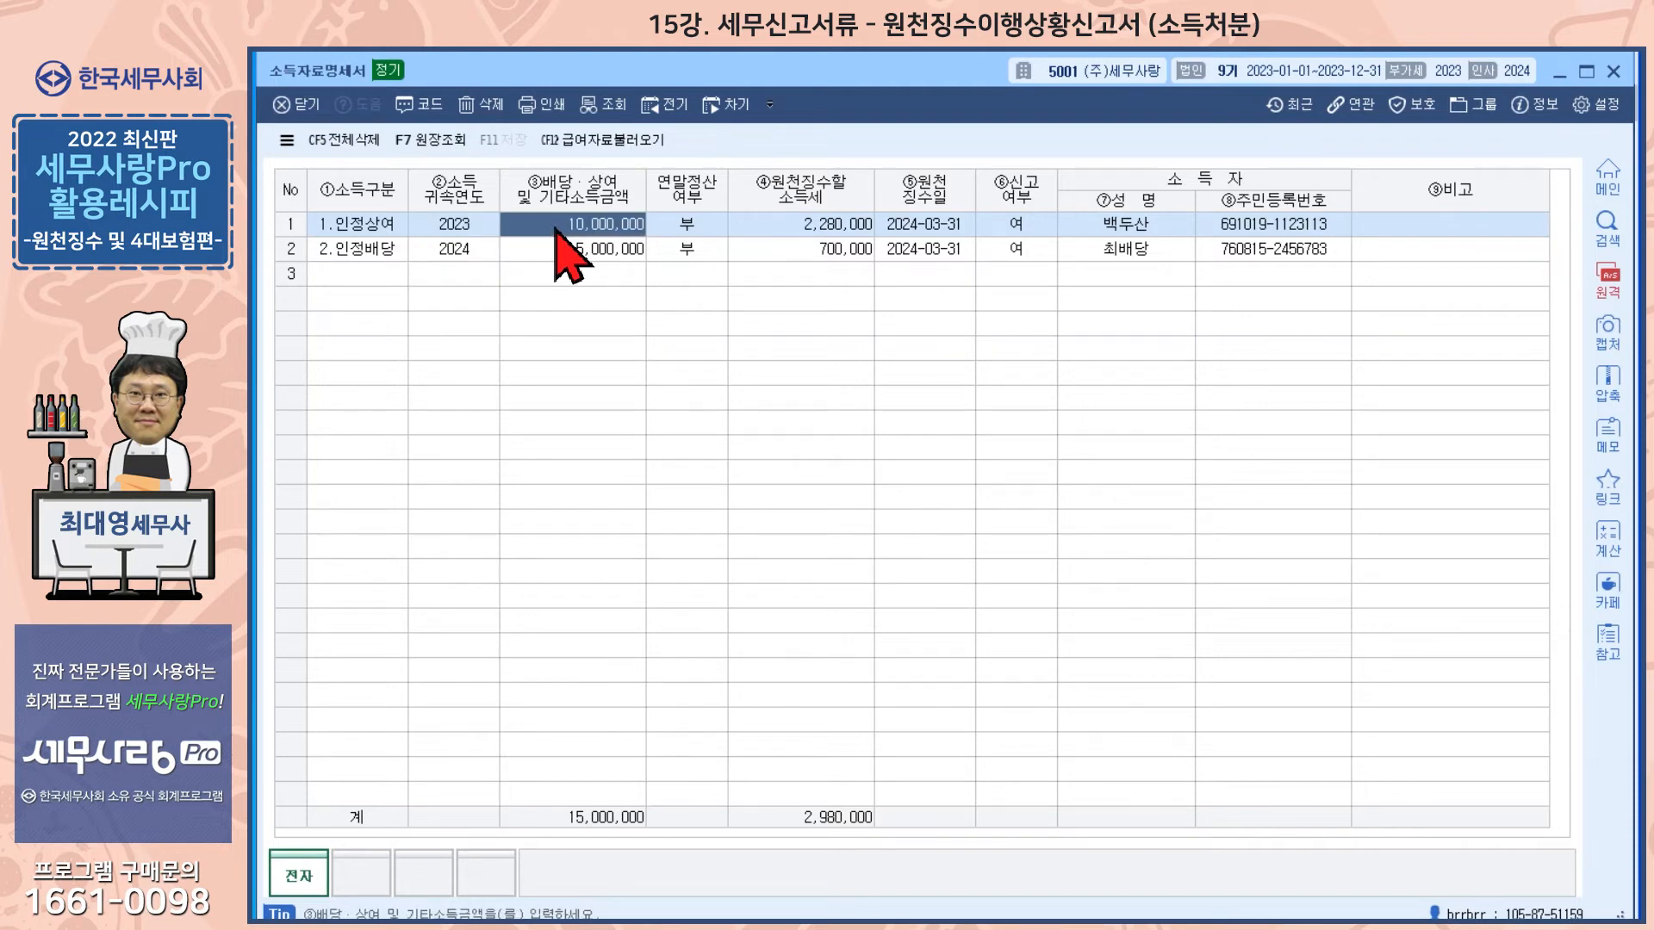
click(776, 226)
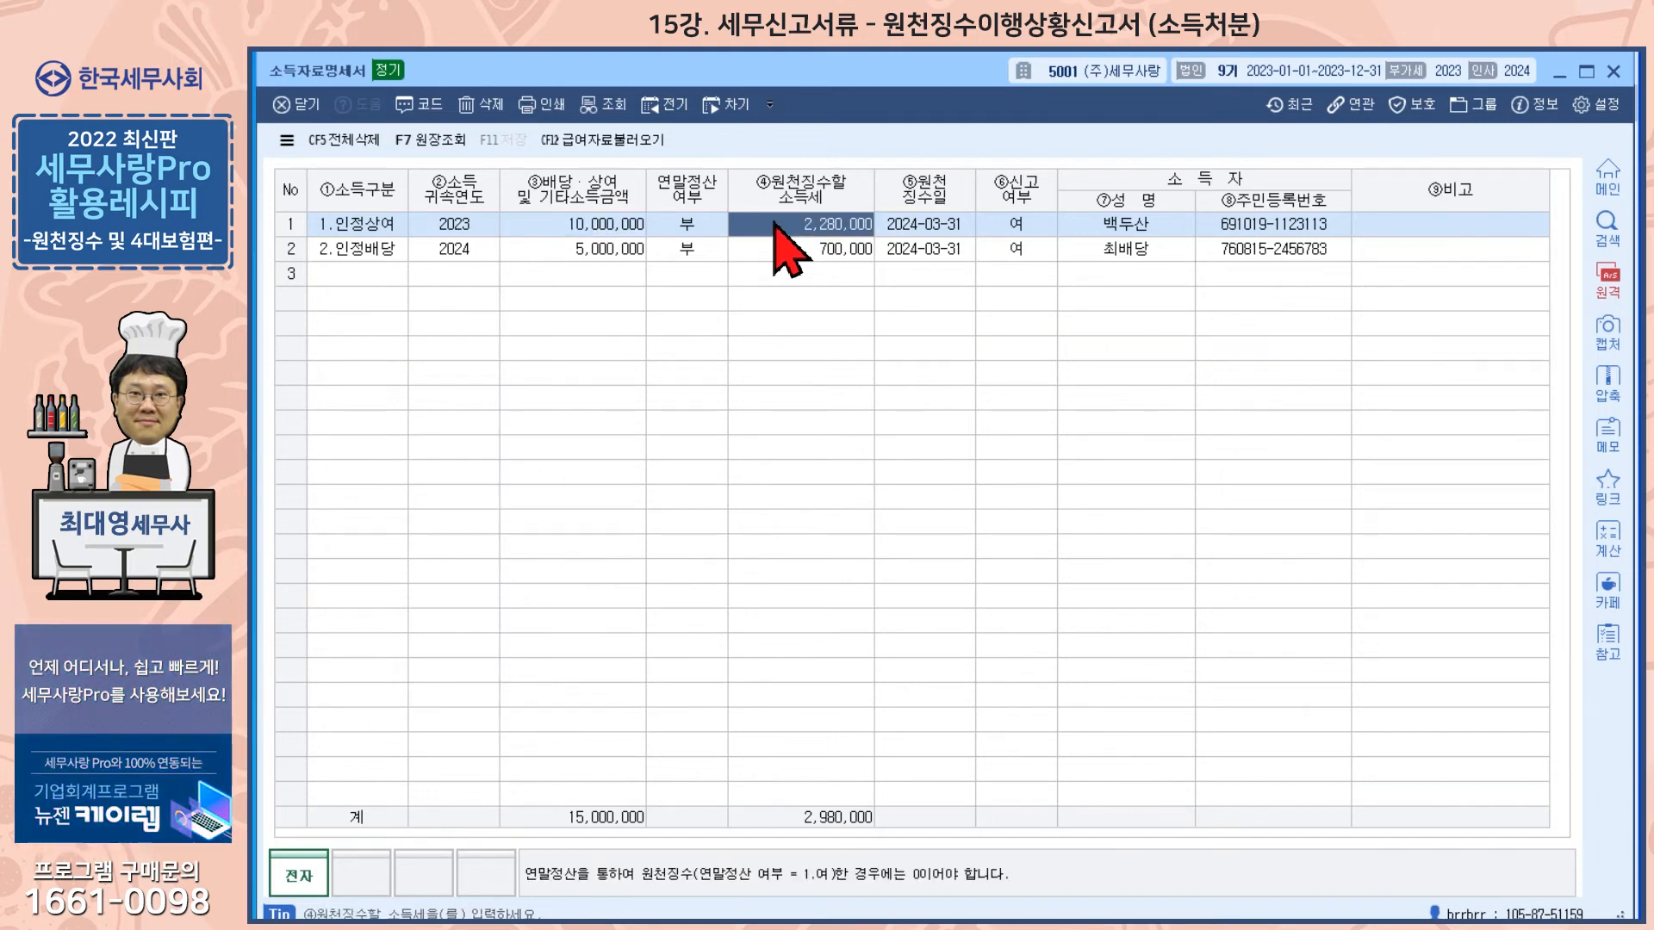
click(921, 228)
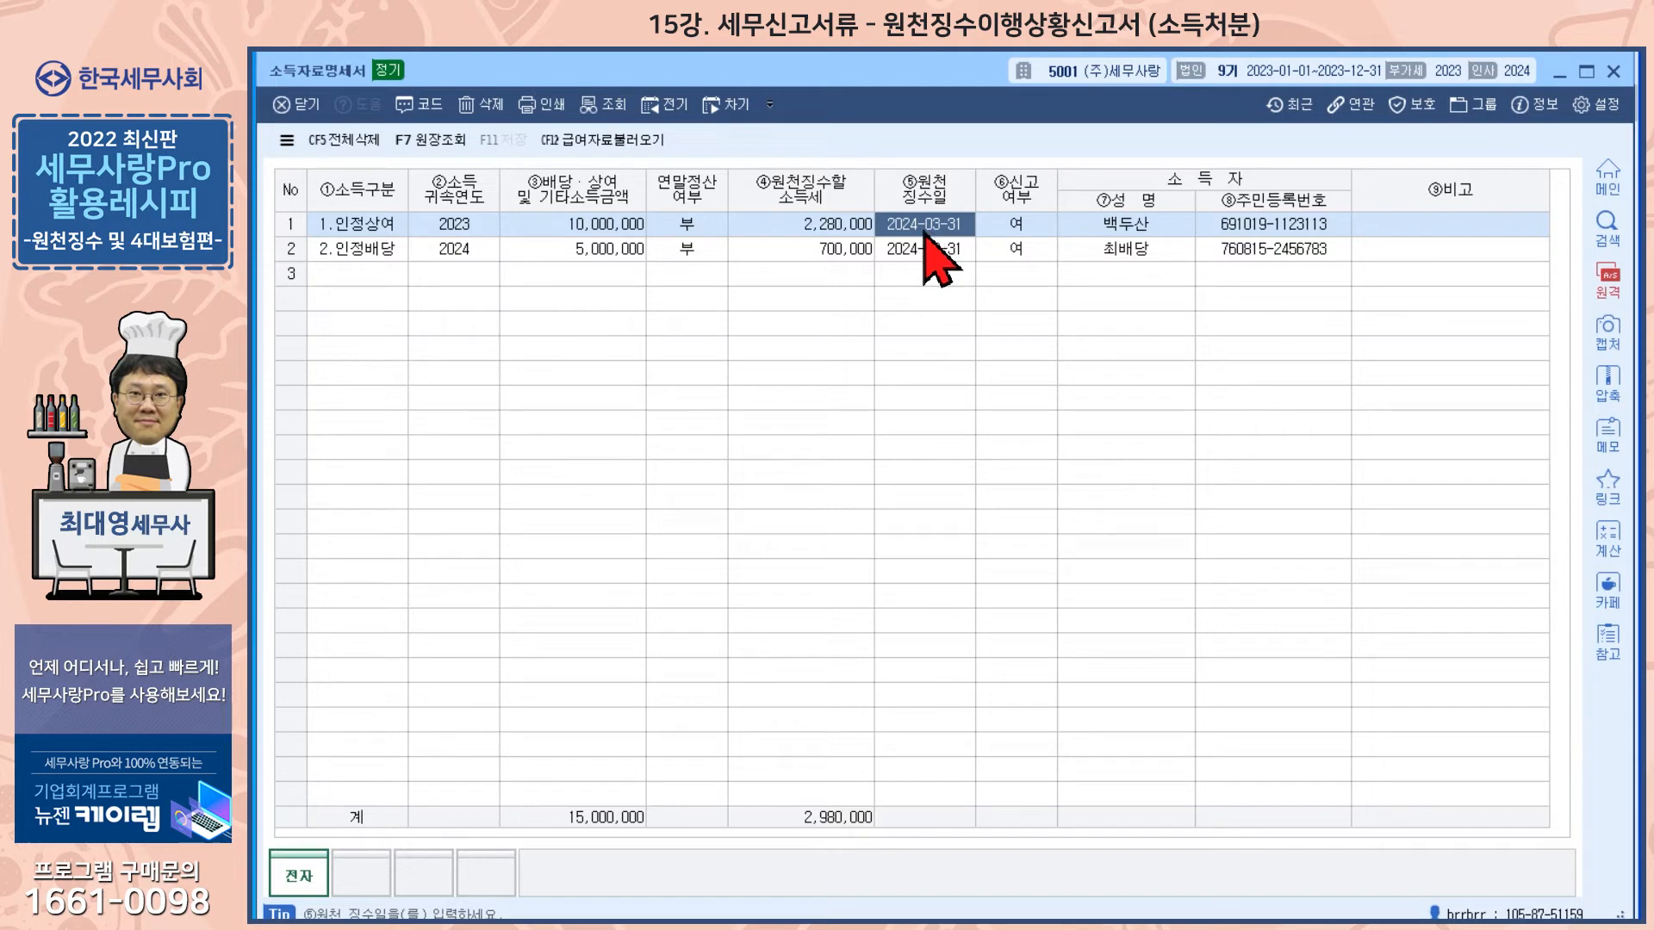
Step: Check the 인정상여 row's withholding date and report status, then close the 소득자료명세서
click(1003, 226)
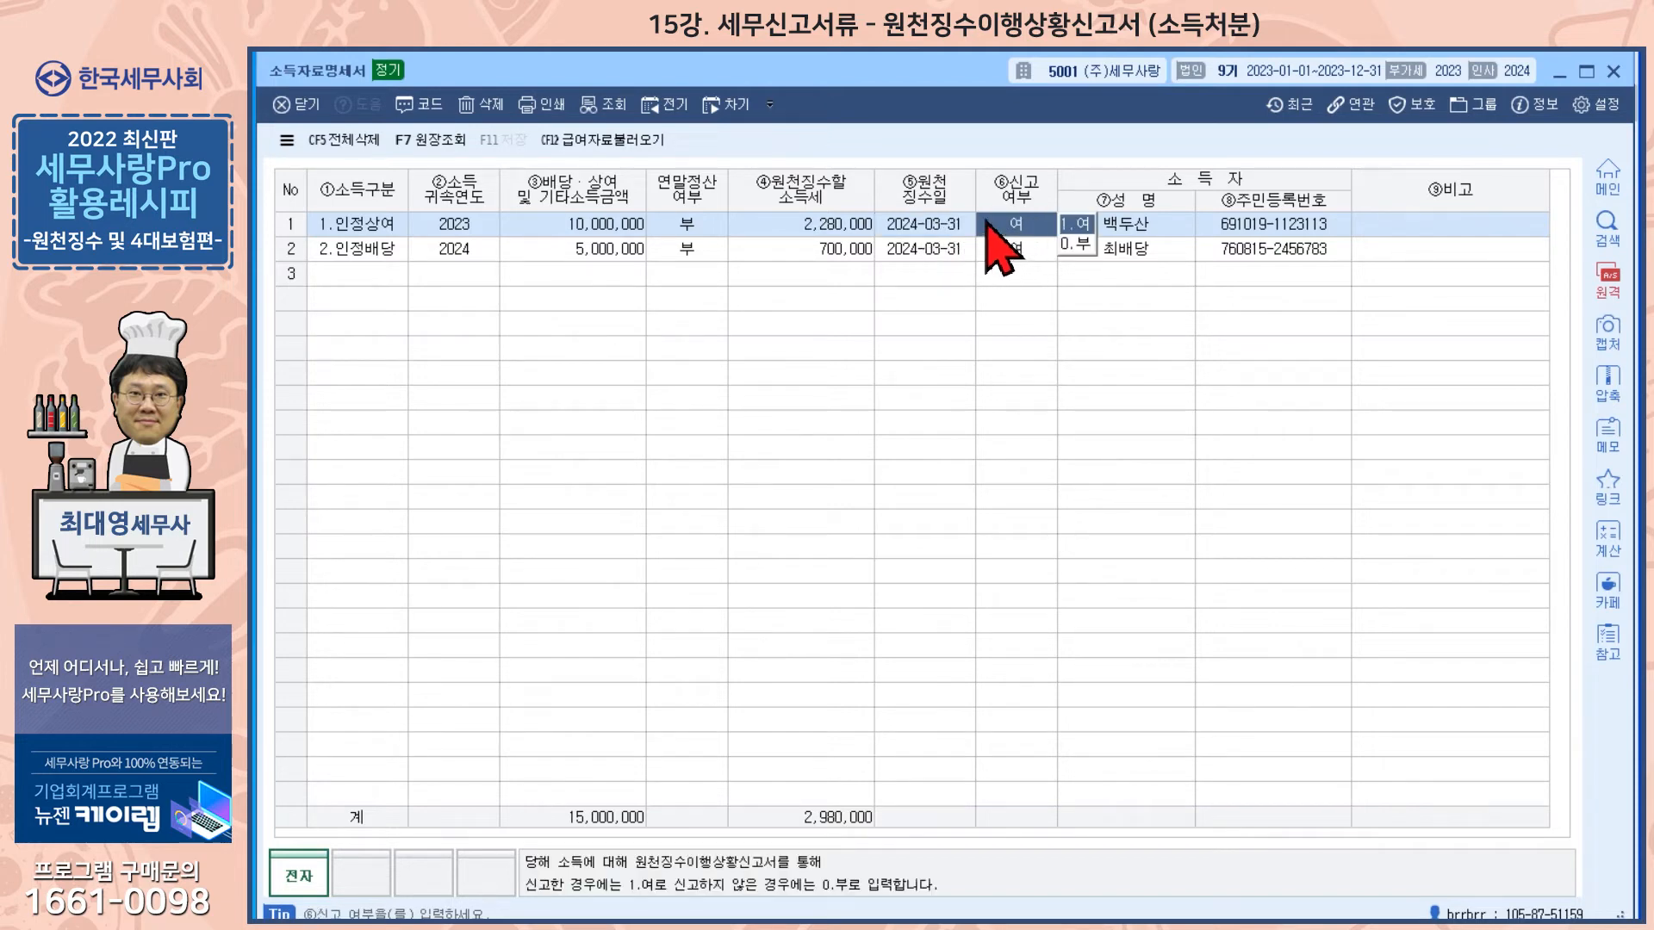
click(1131, 229)
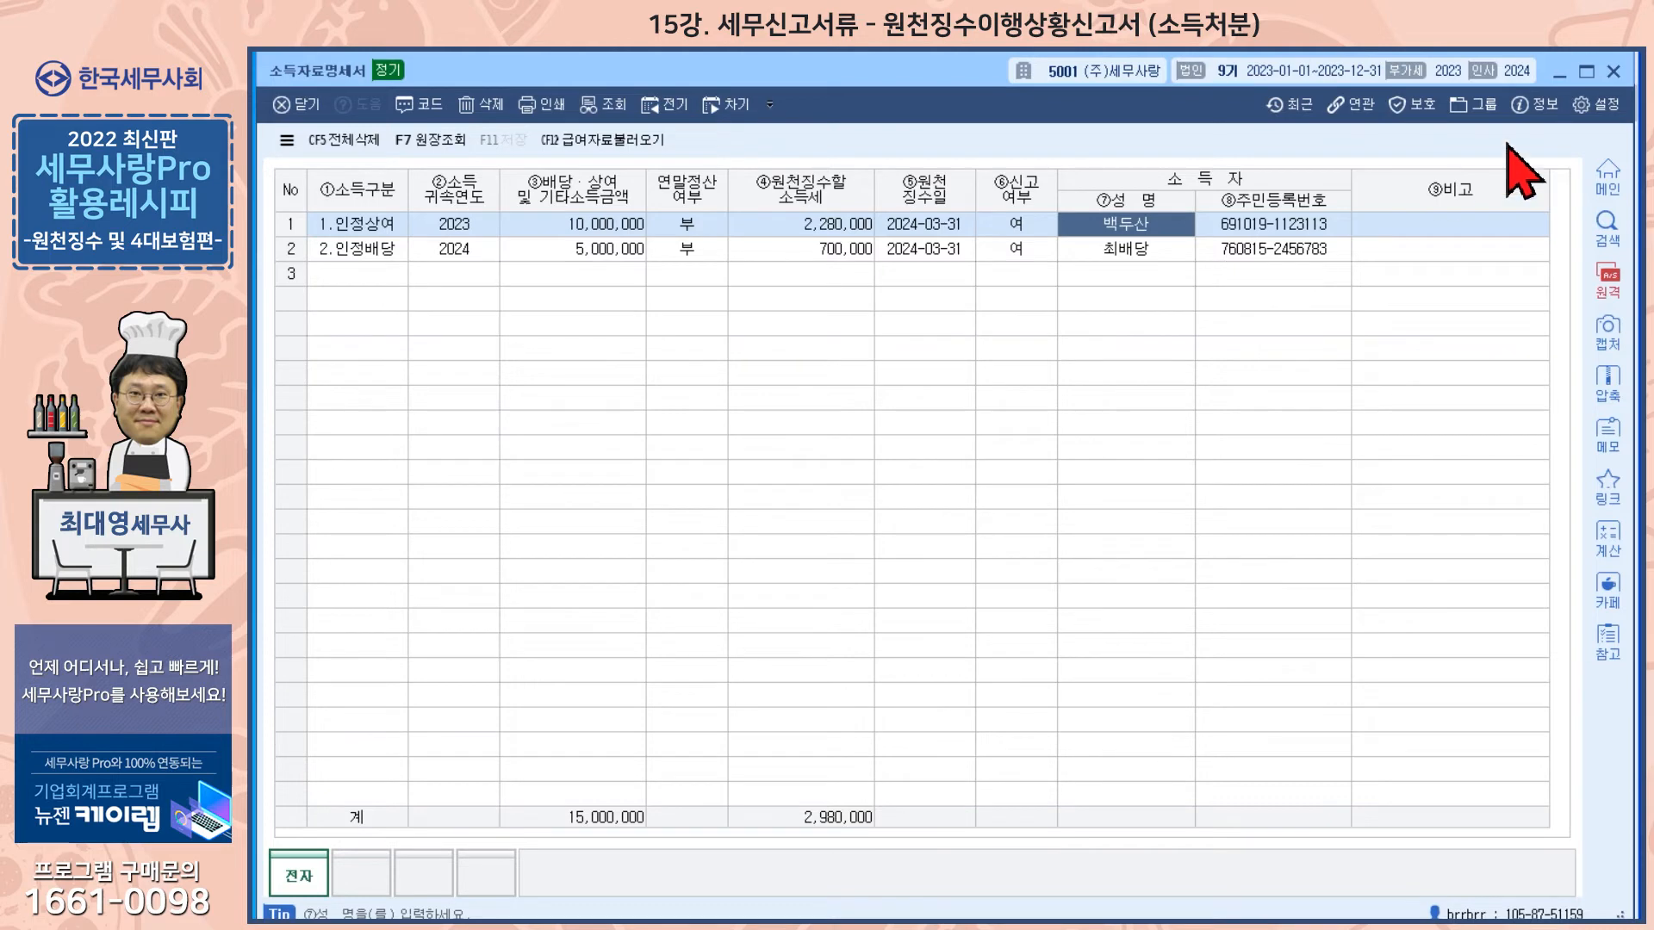
click(1613, 72)
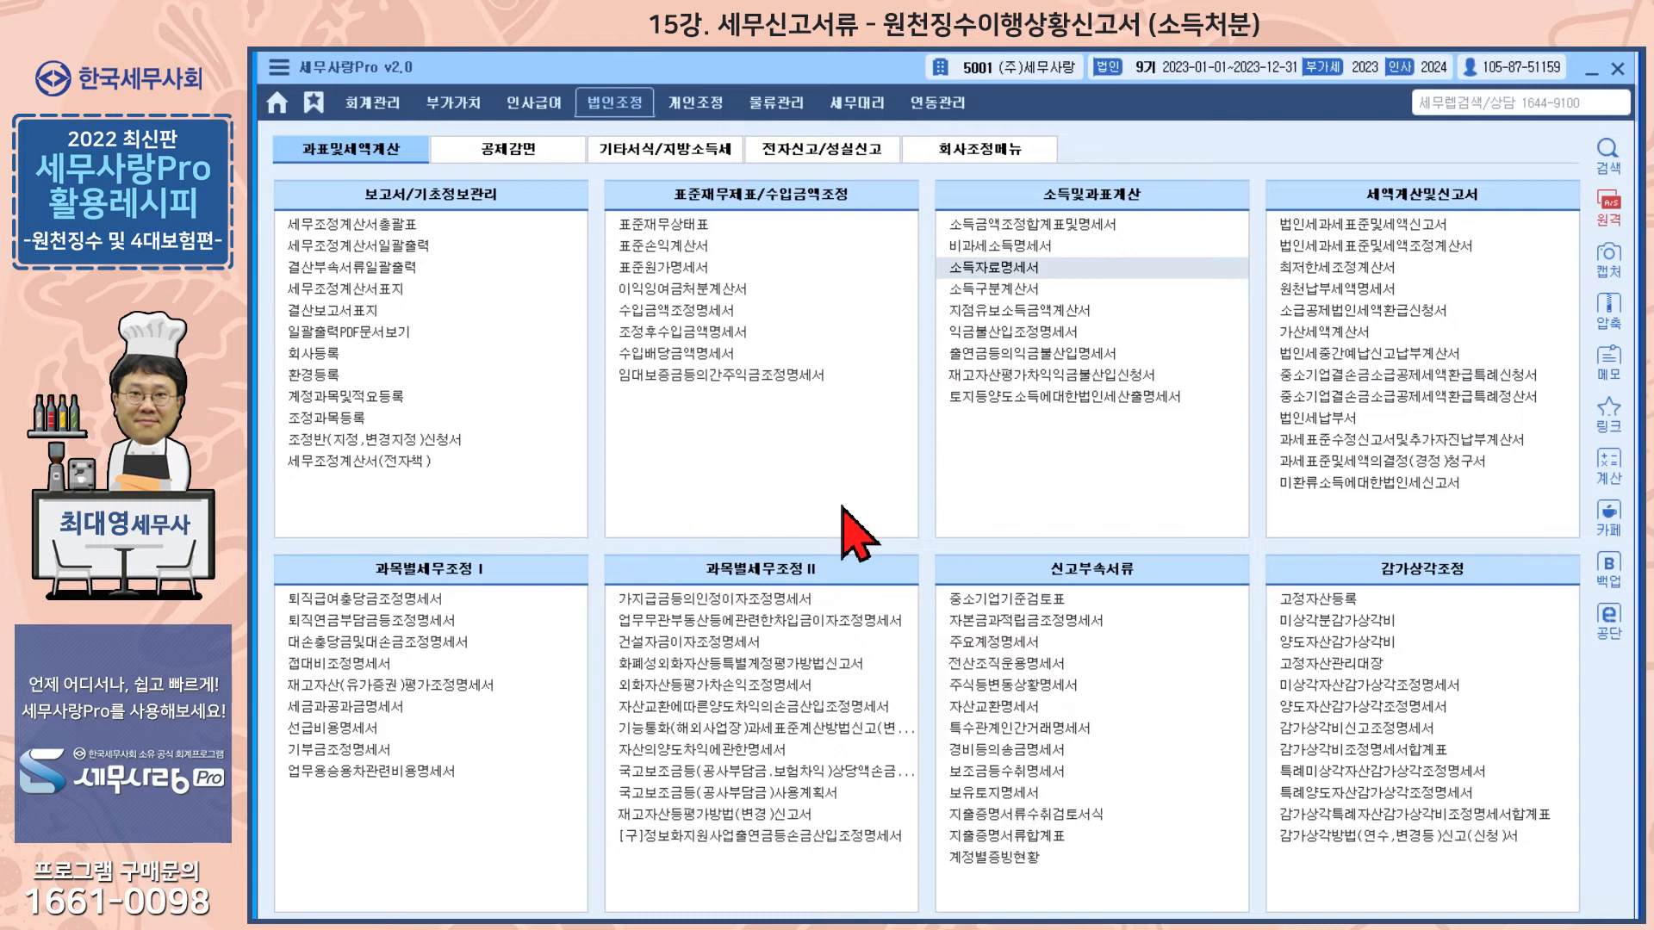
Step: Open the 소득금액조정합계표및명세서 and review the deemed-interest adjustments for the representative director and shareholder
click(999, 226)
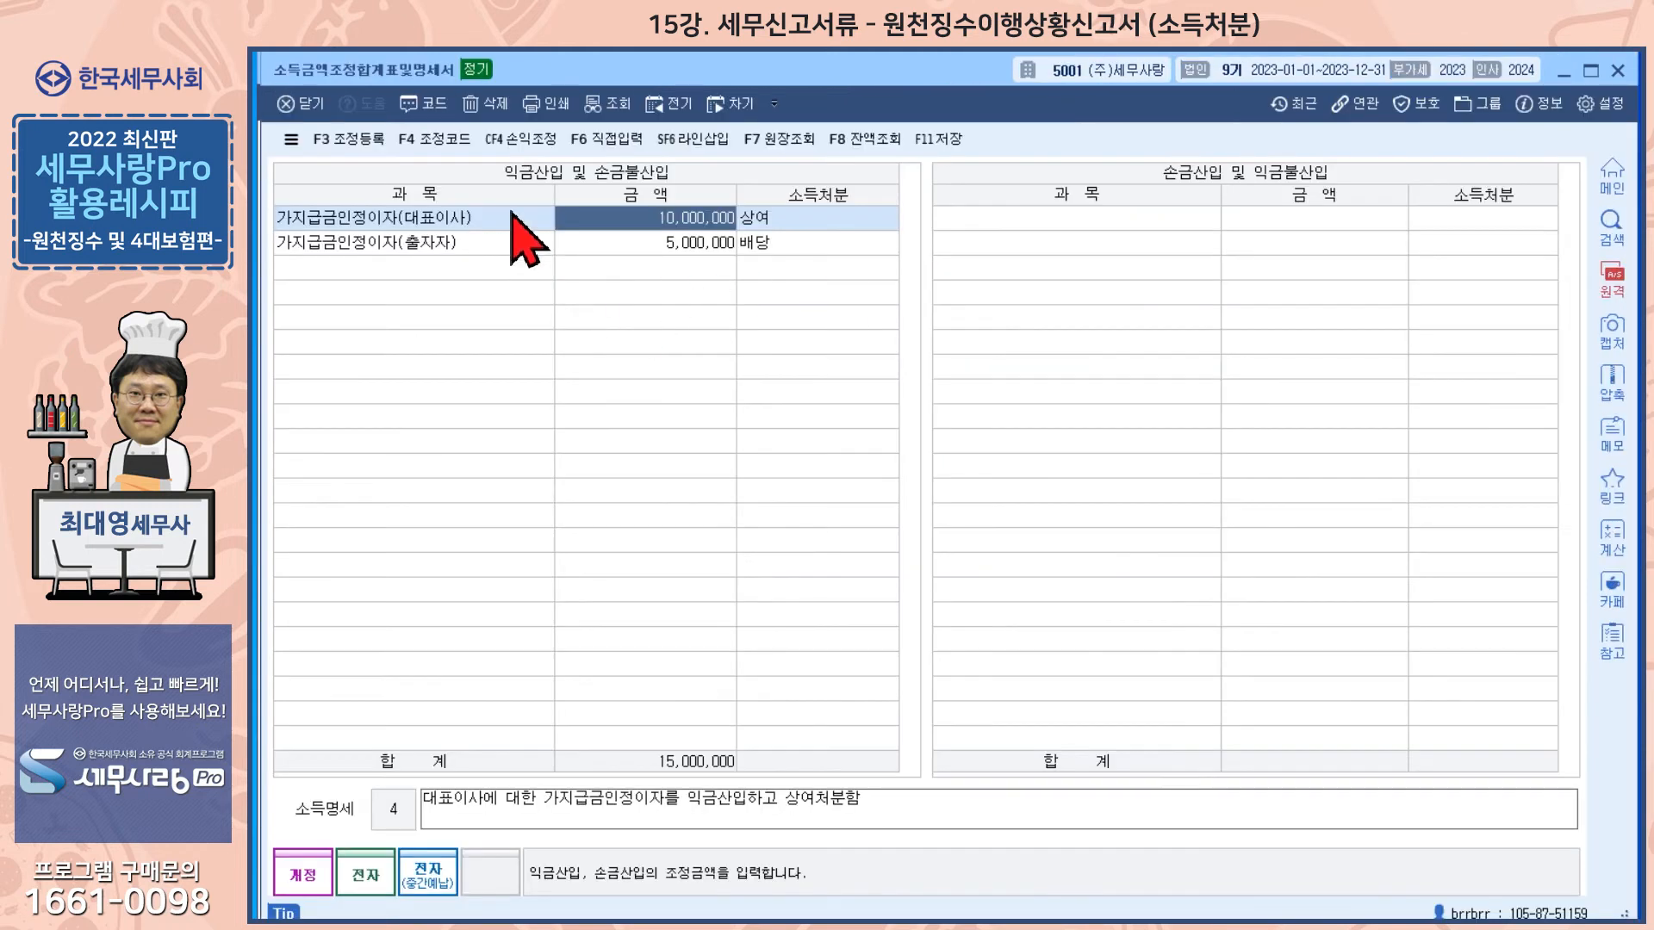
click(468, 245)
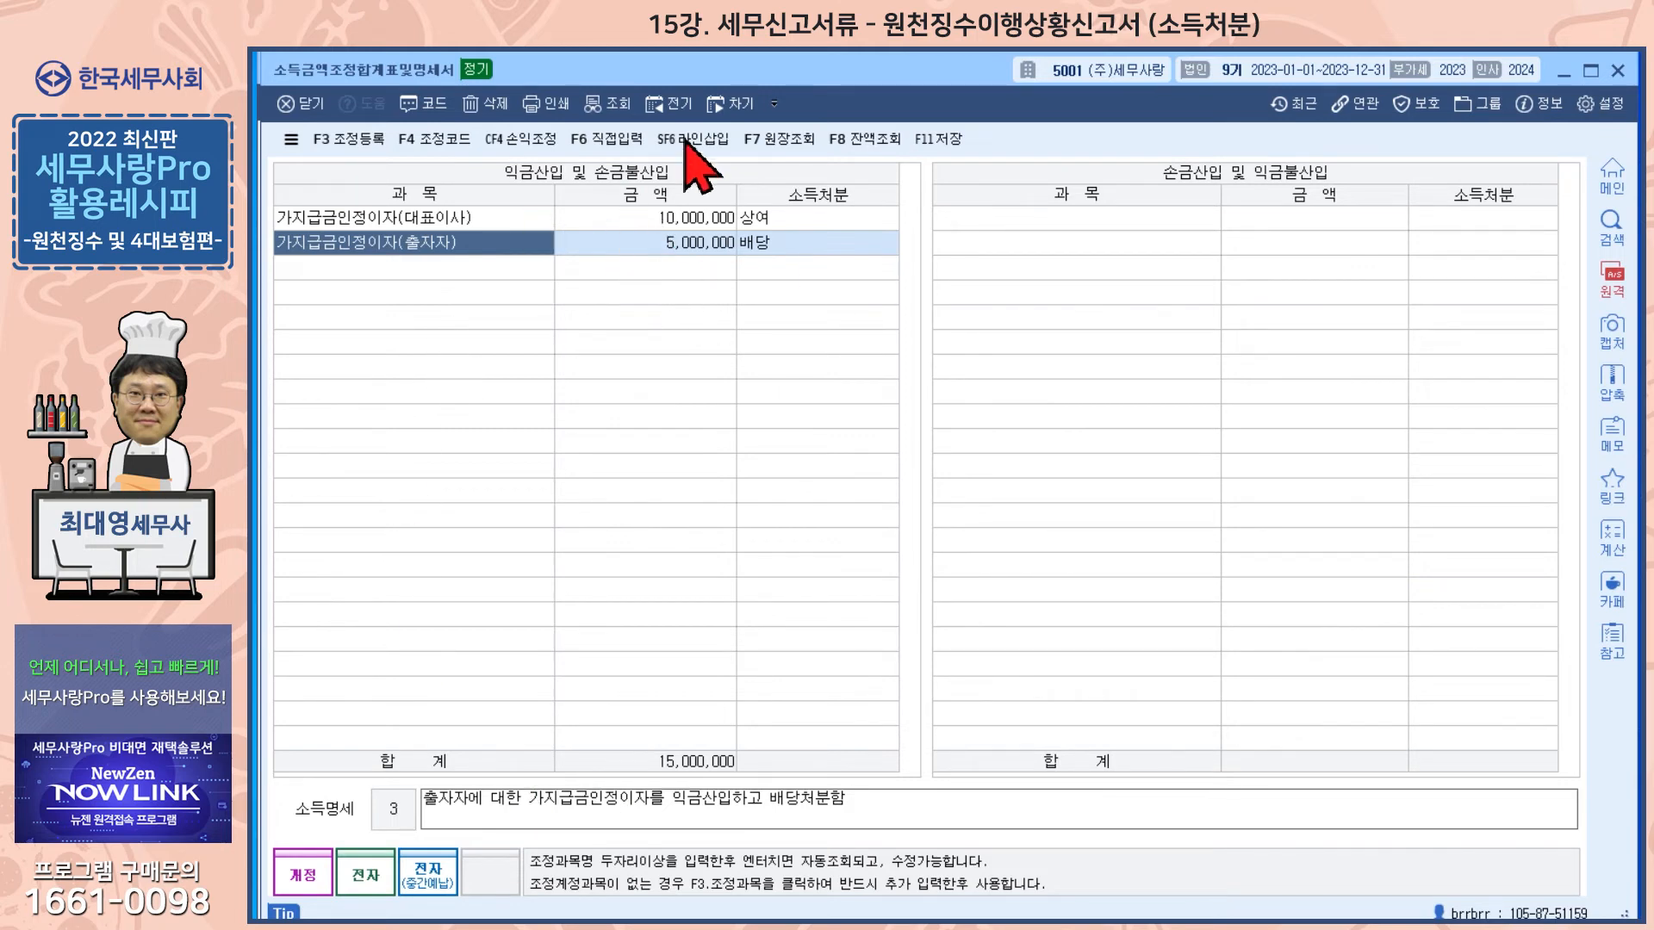
key(Escape)
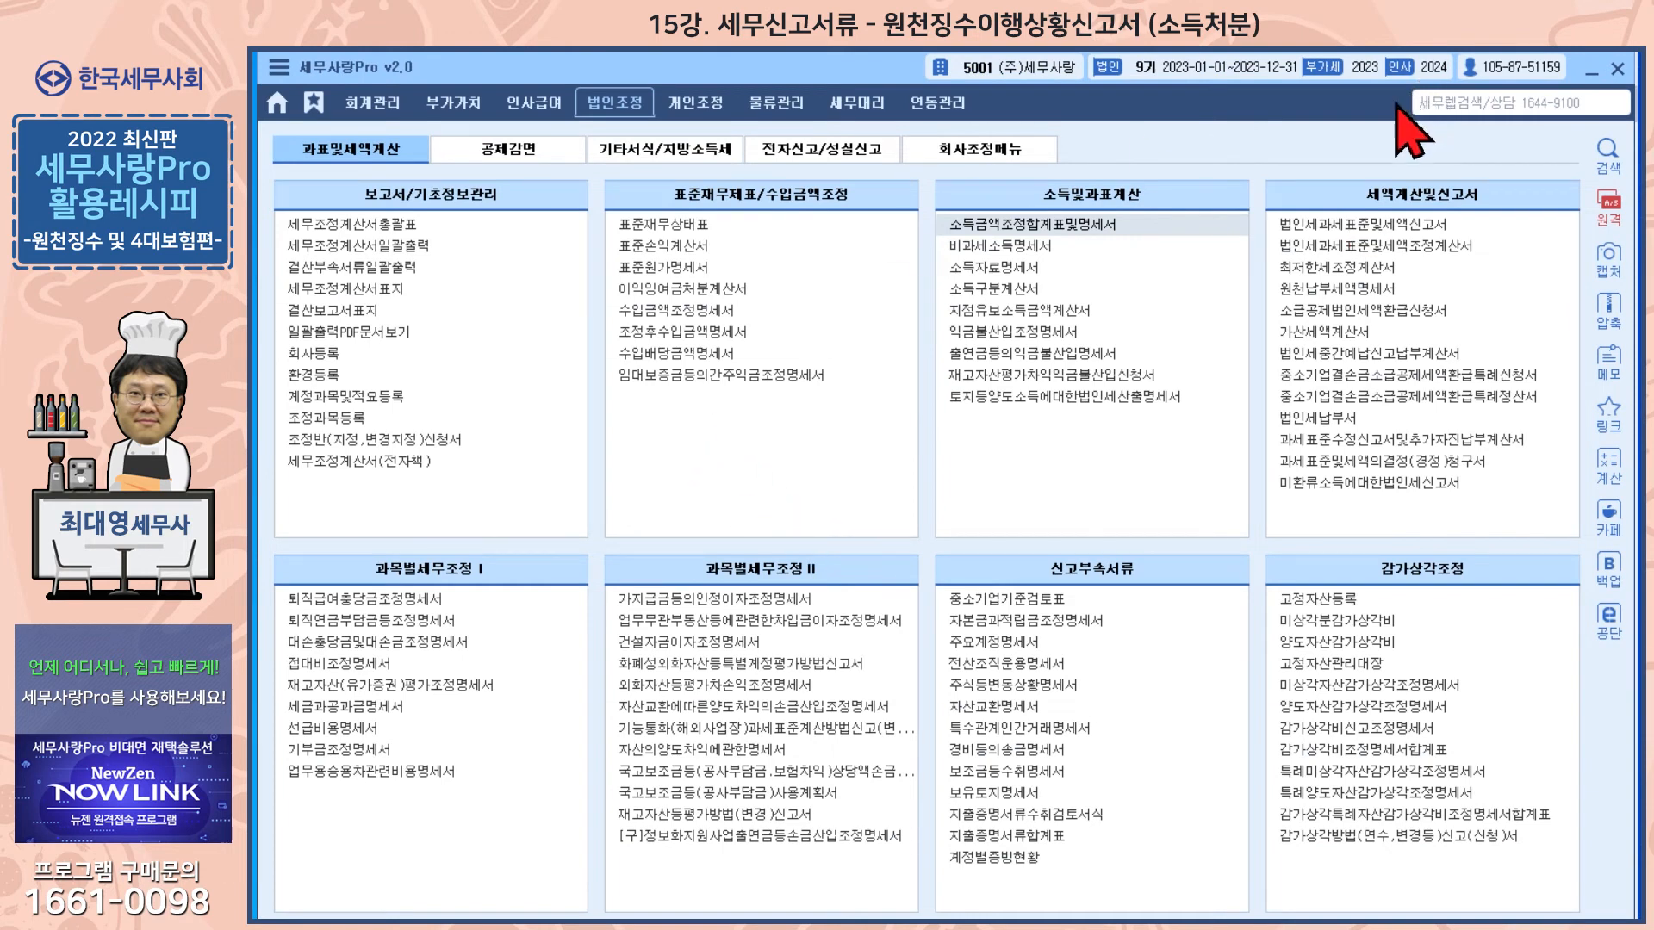
Step: Open the 이자배당소득자료입력 for payment month 03 and review the dividend recipient's entry before closing it
click(534, 104)
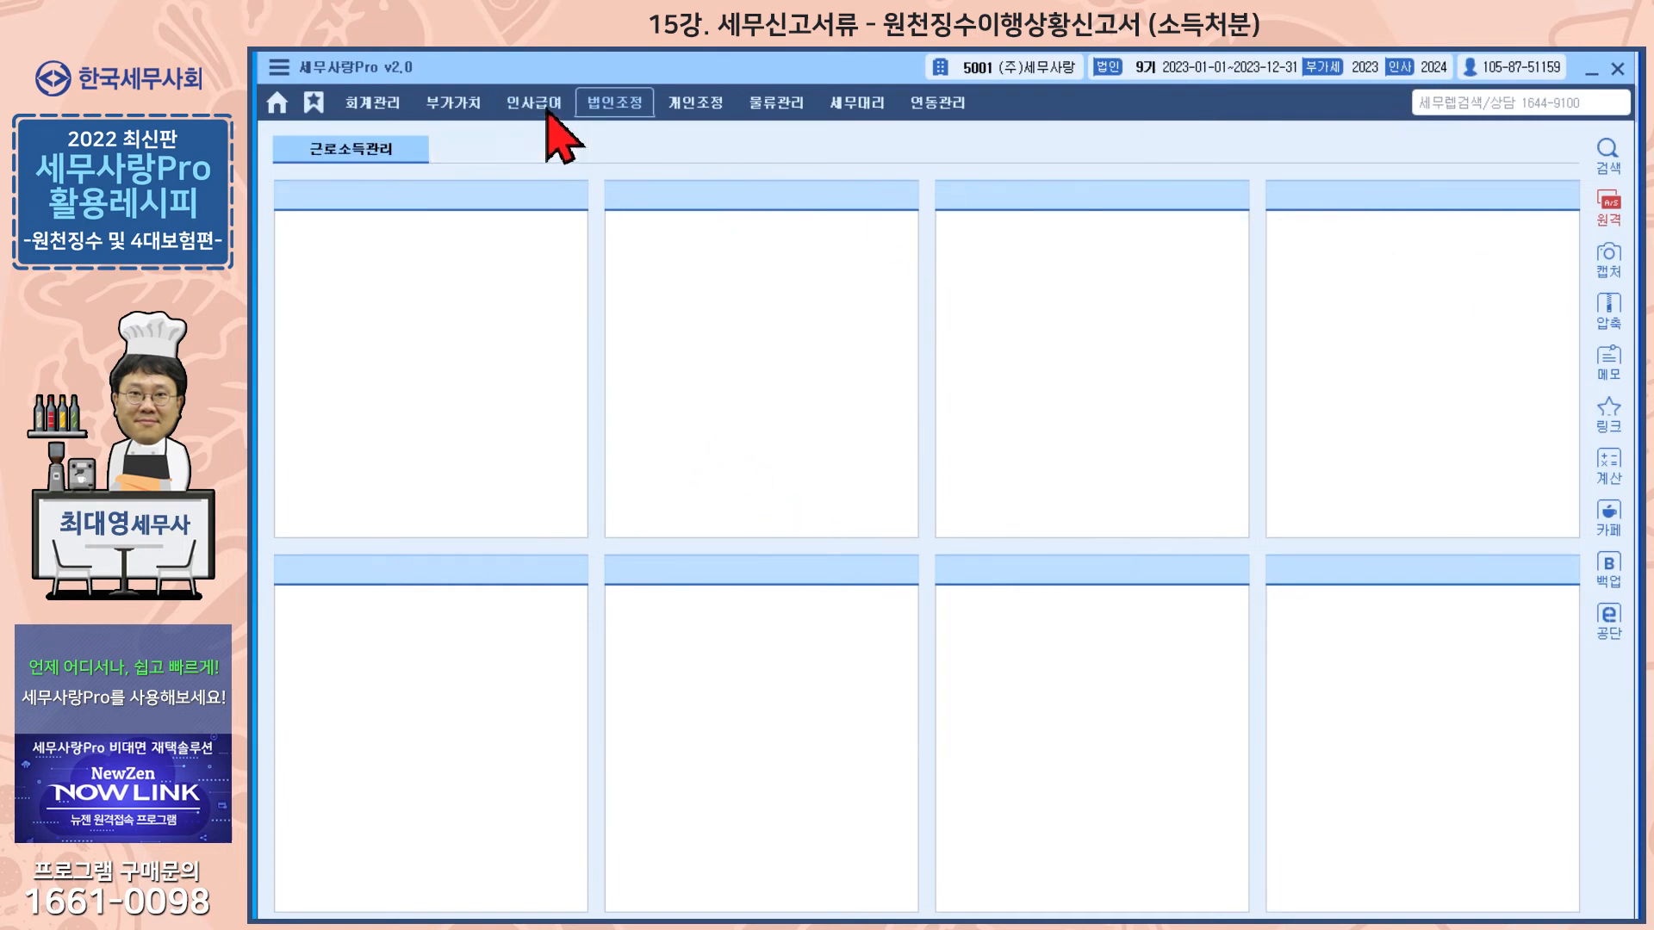
click(532, 159)
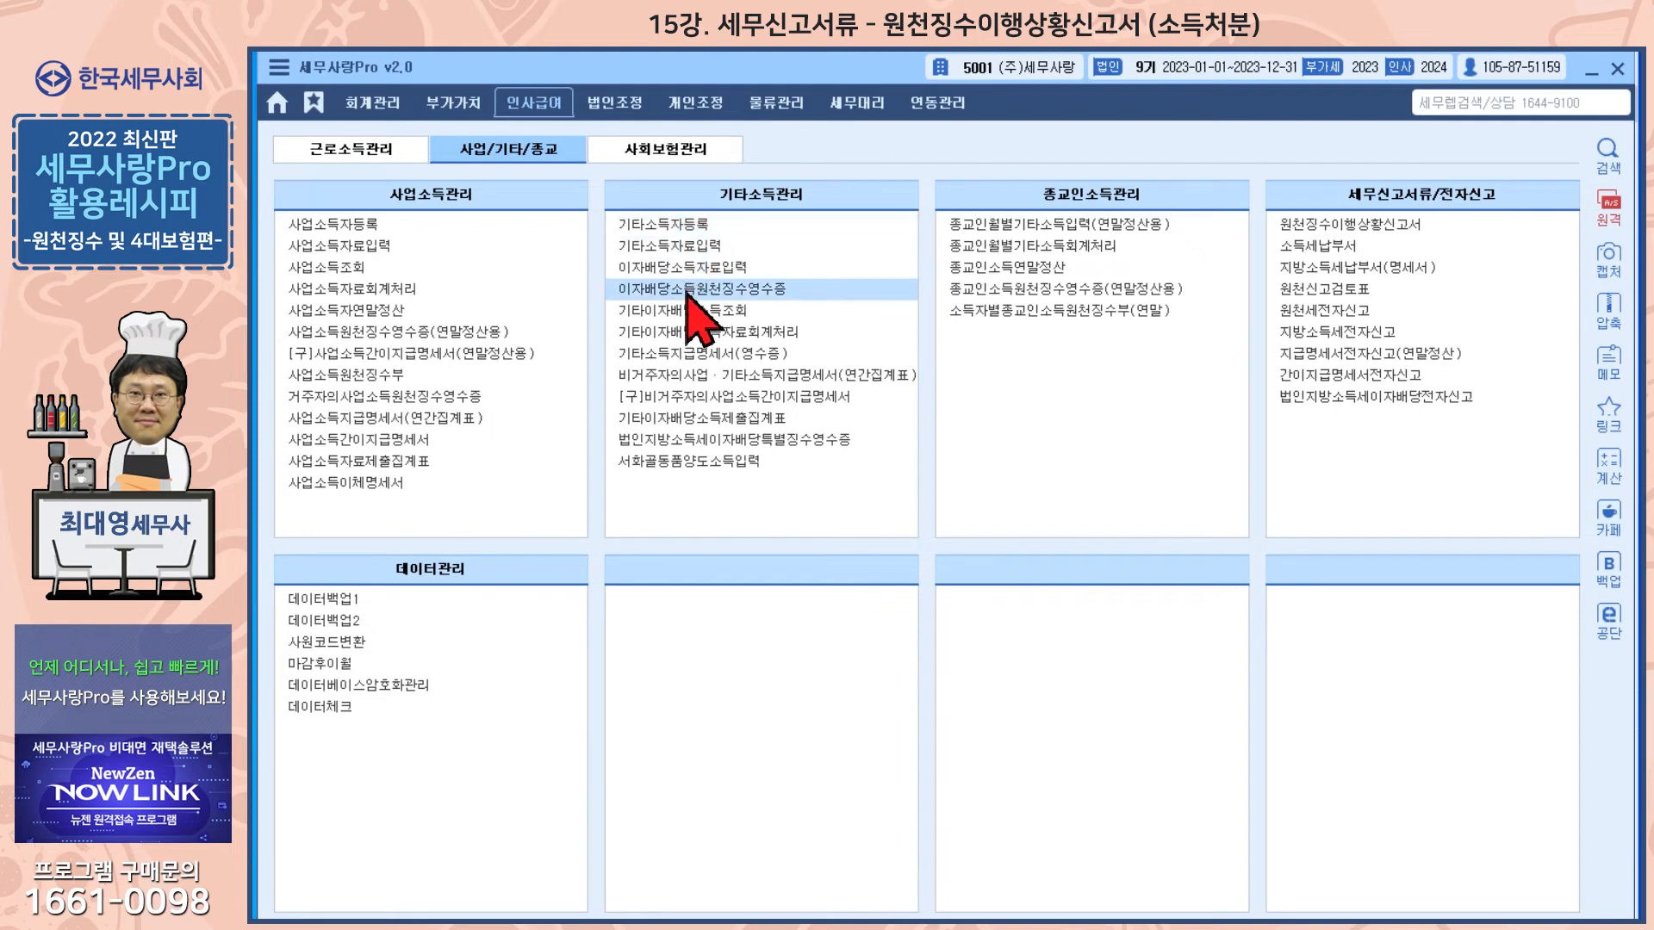
click(685, 269)
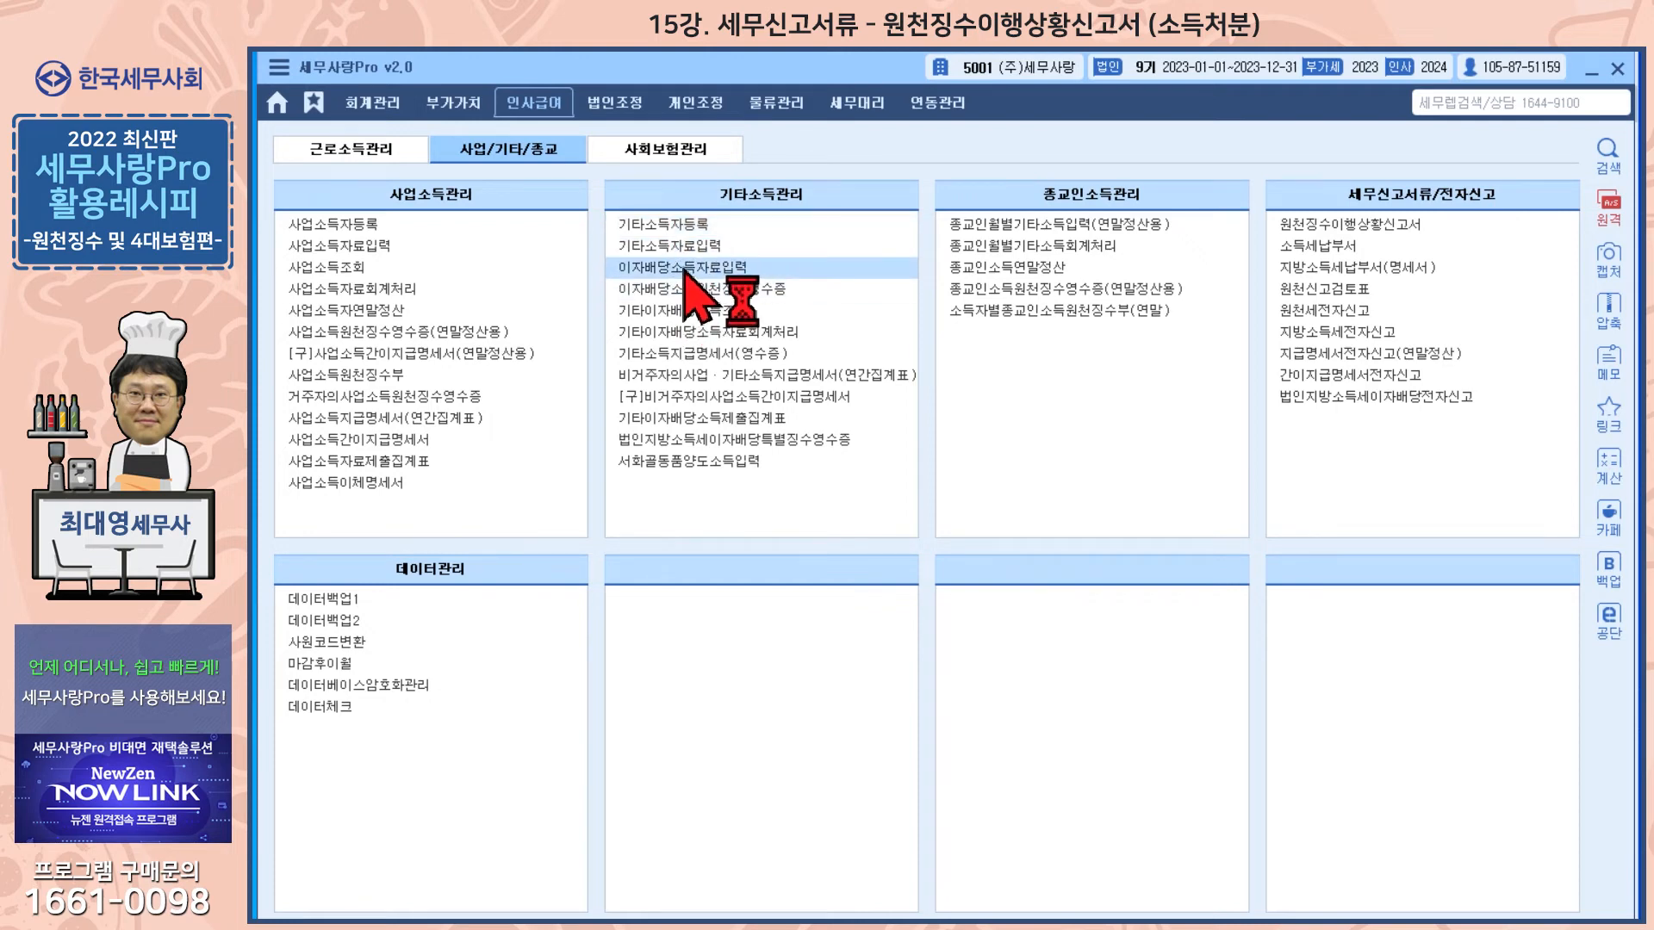
key(Return)
text(03)
key(Return)
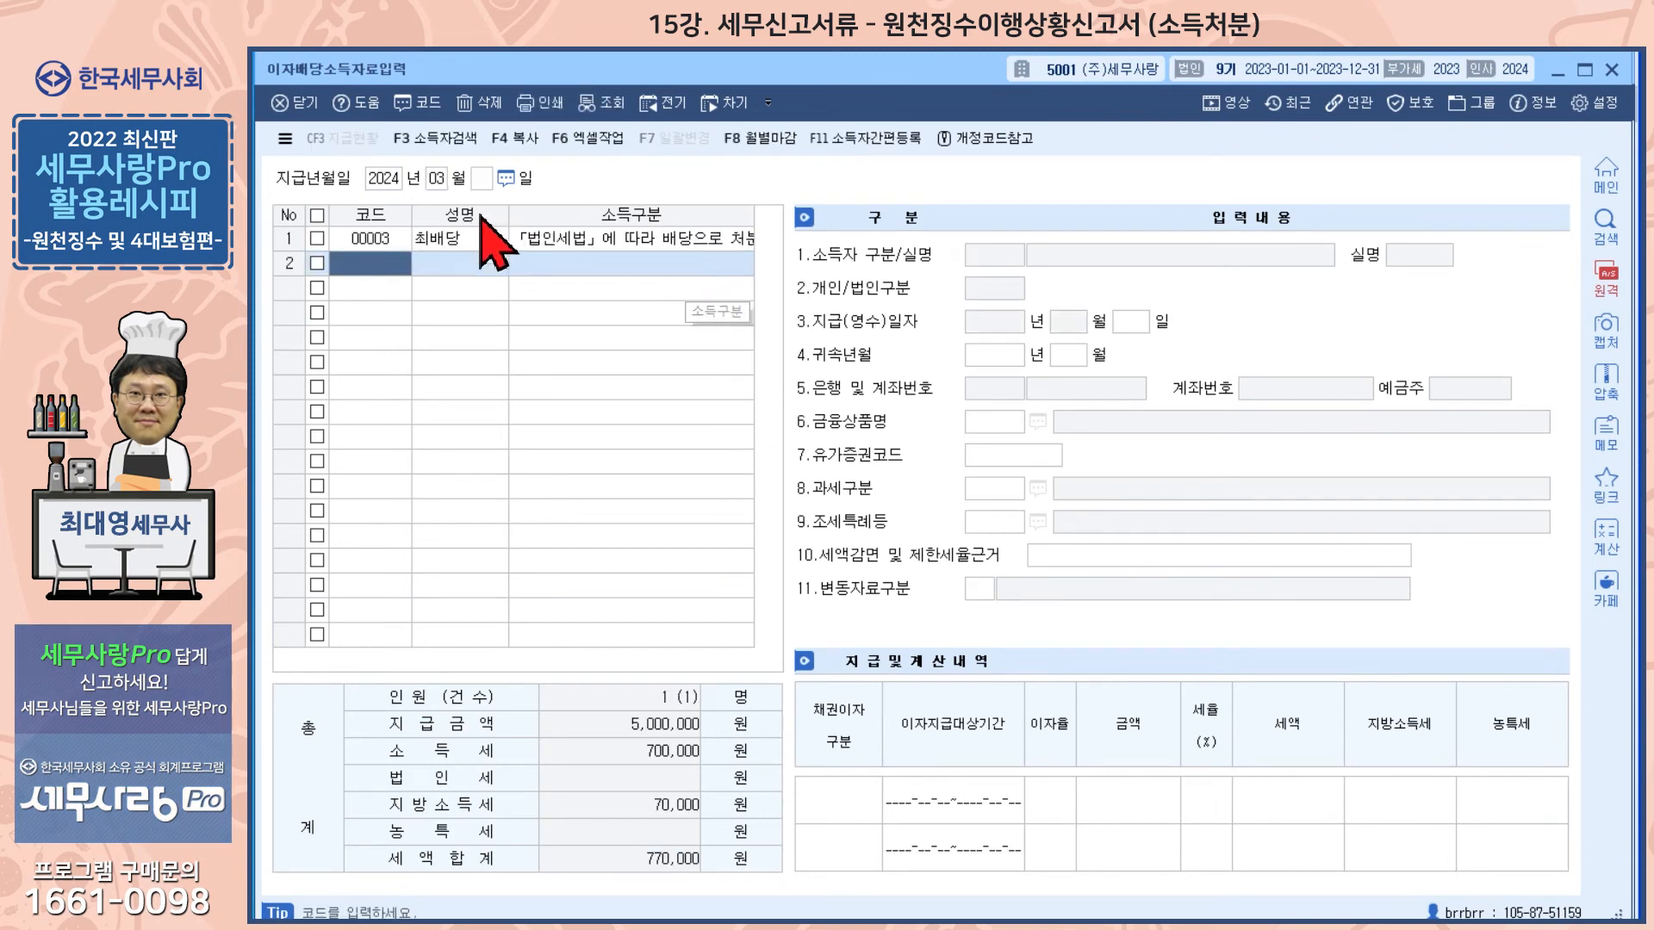
click(376, 239)
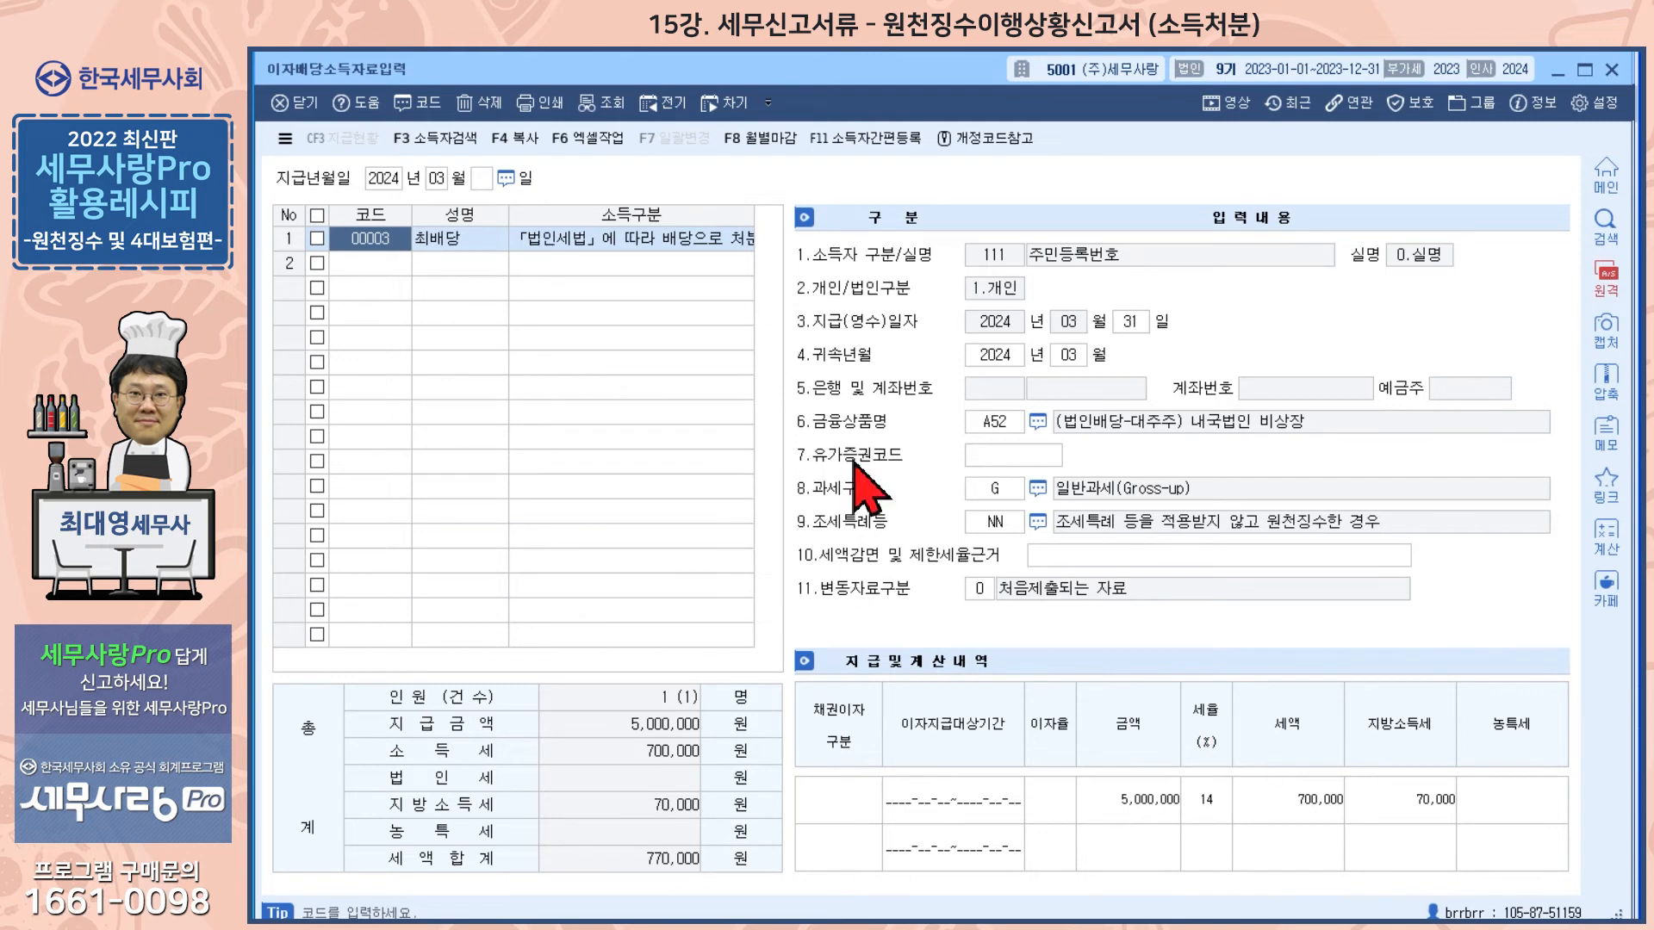
click(1612, 71)
Step: Open the withholding return for attribution and payment month 03 of 2024 and load the saved data
click(369, 155)
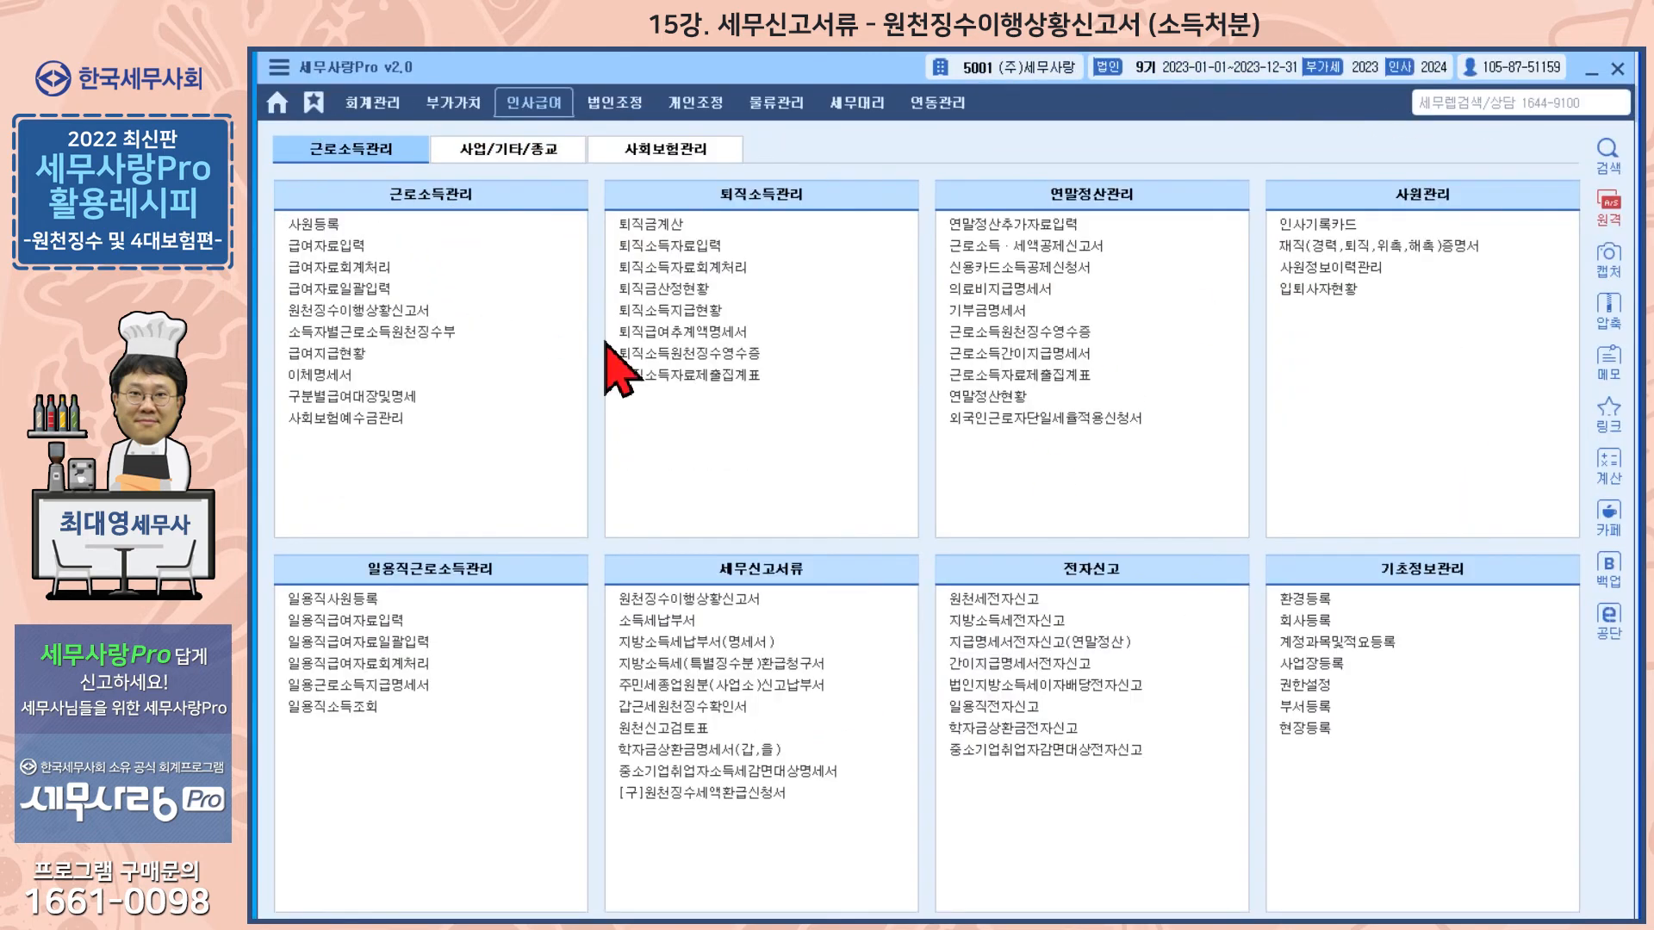
click(723, 596)
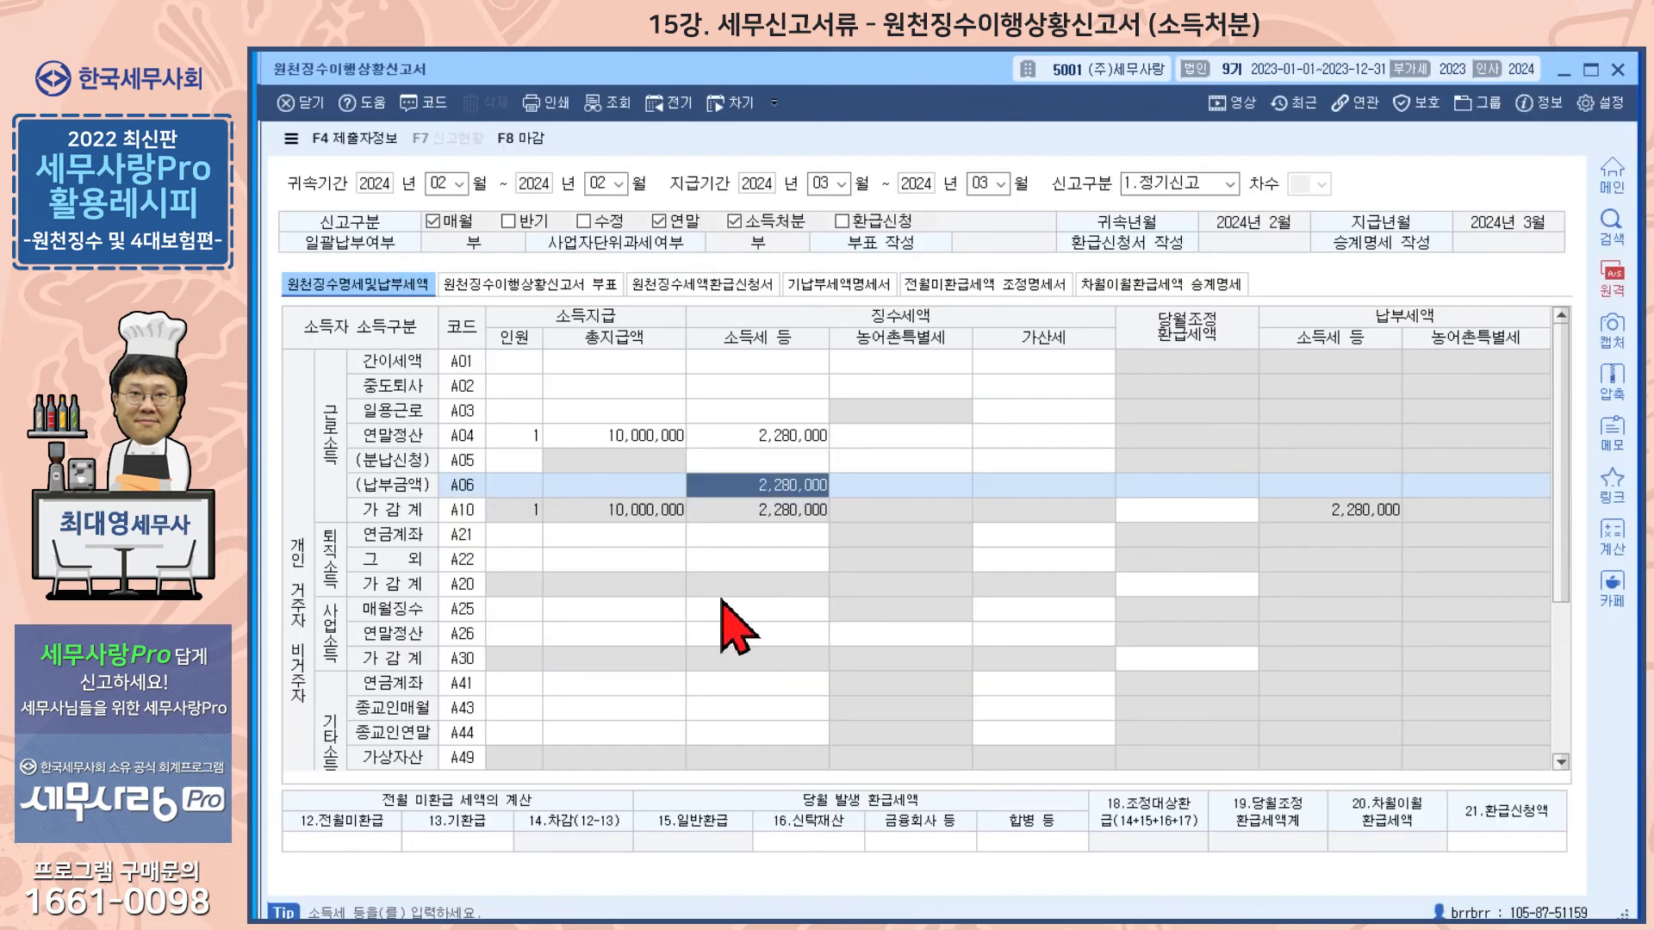
click(436, 182)
click(967, 543)
text(3)
key(Return)
key(Return)
text(3)
key(Return)
key(Return)
key(Return)
key(Return)
key(Return)
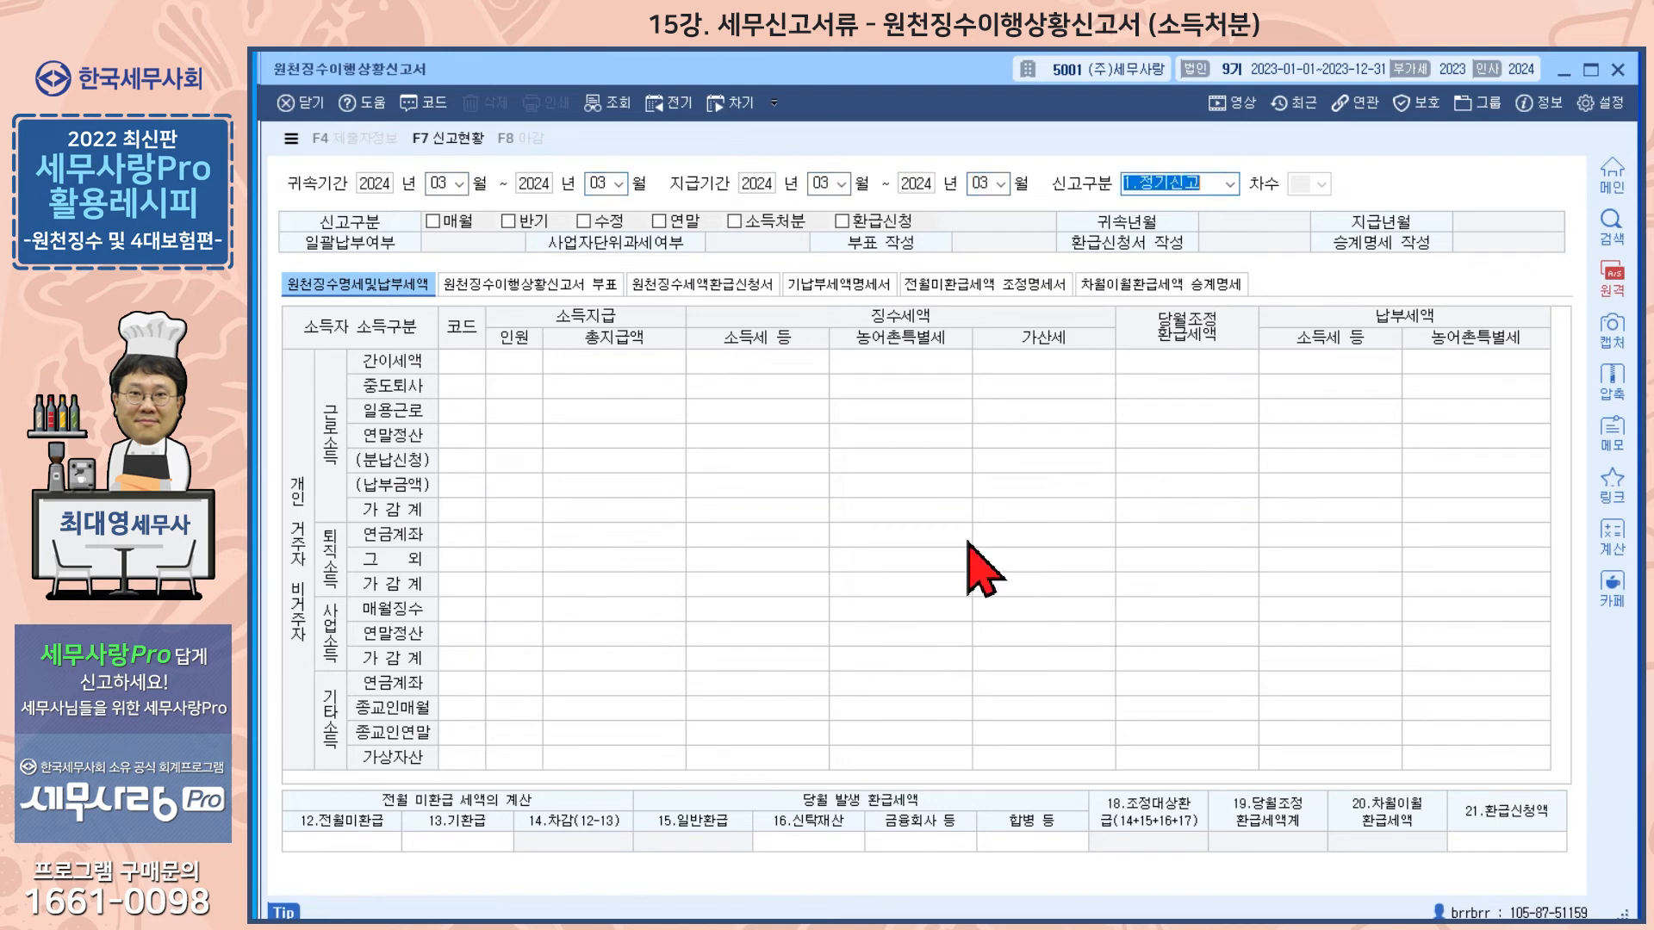
key(Return)
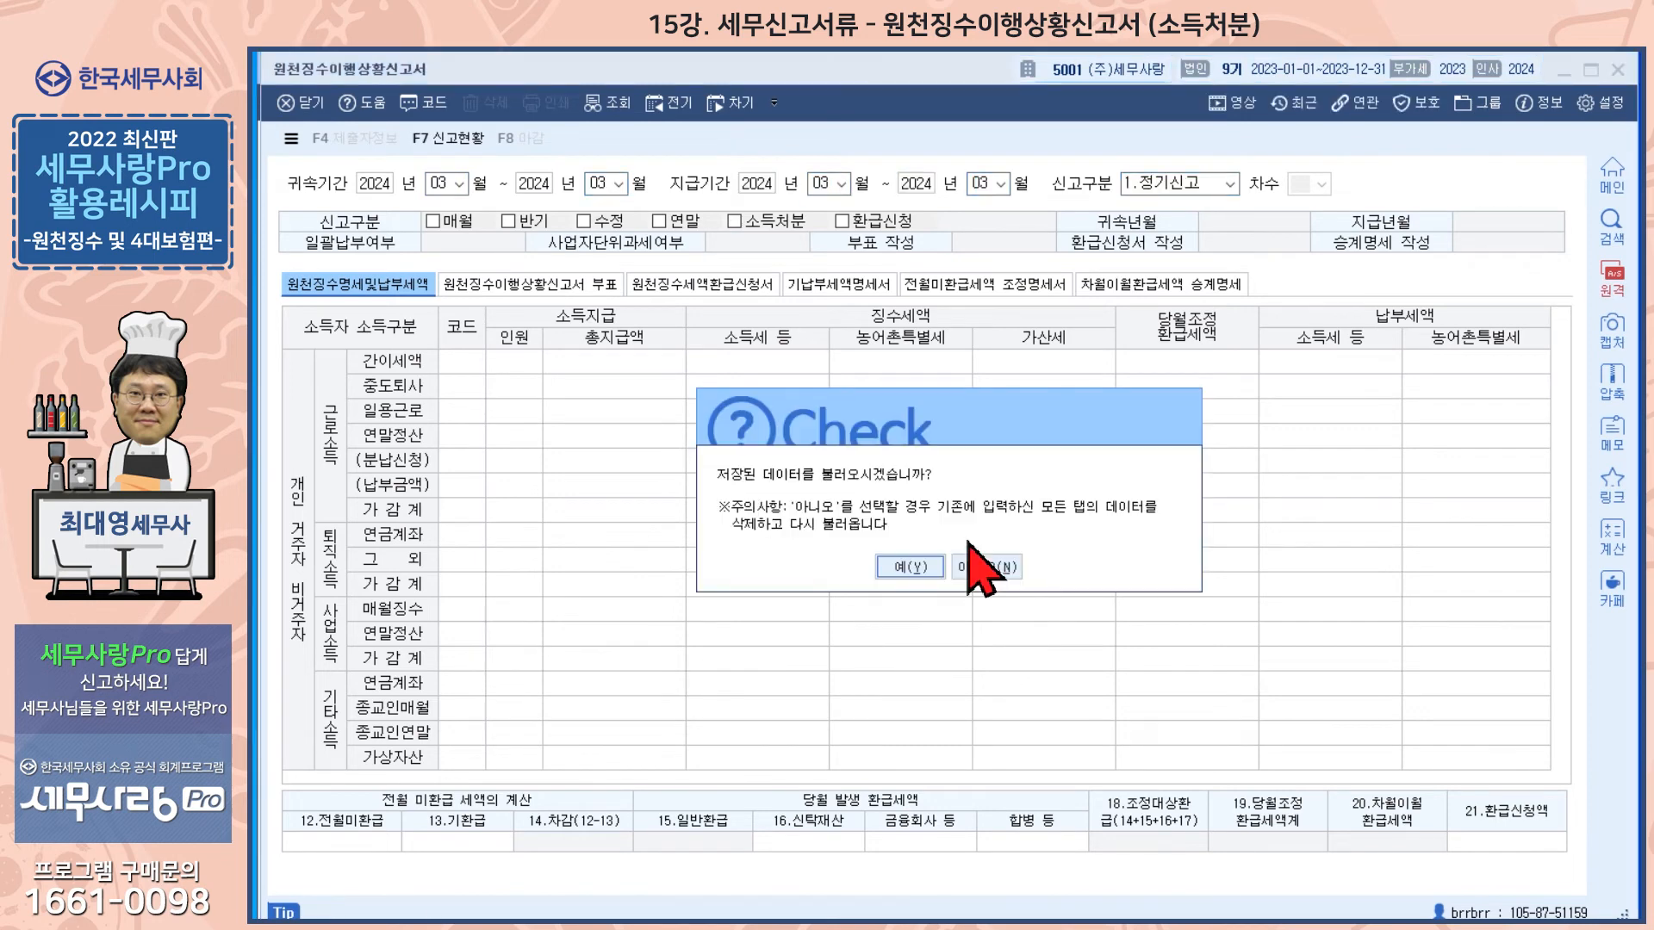
click(909, 566)
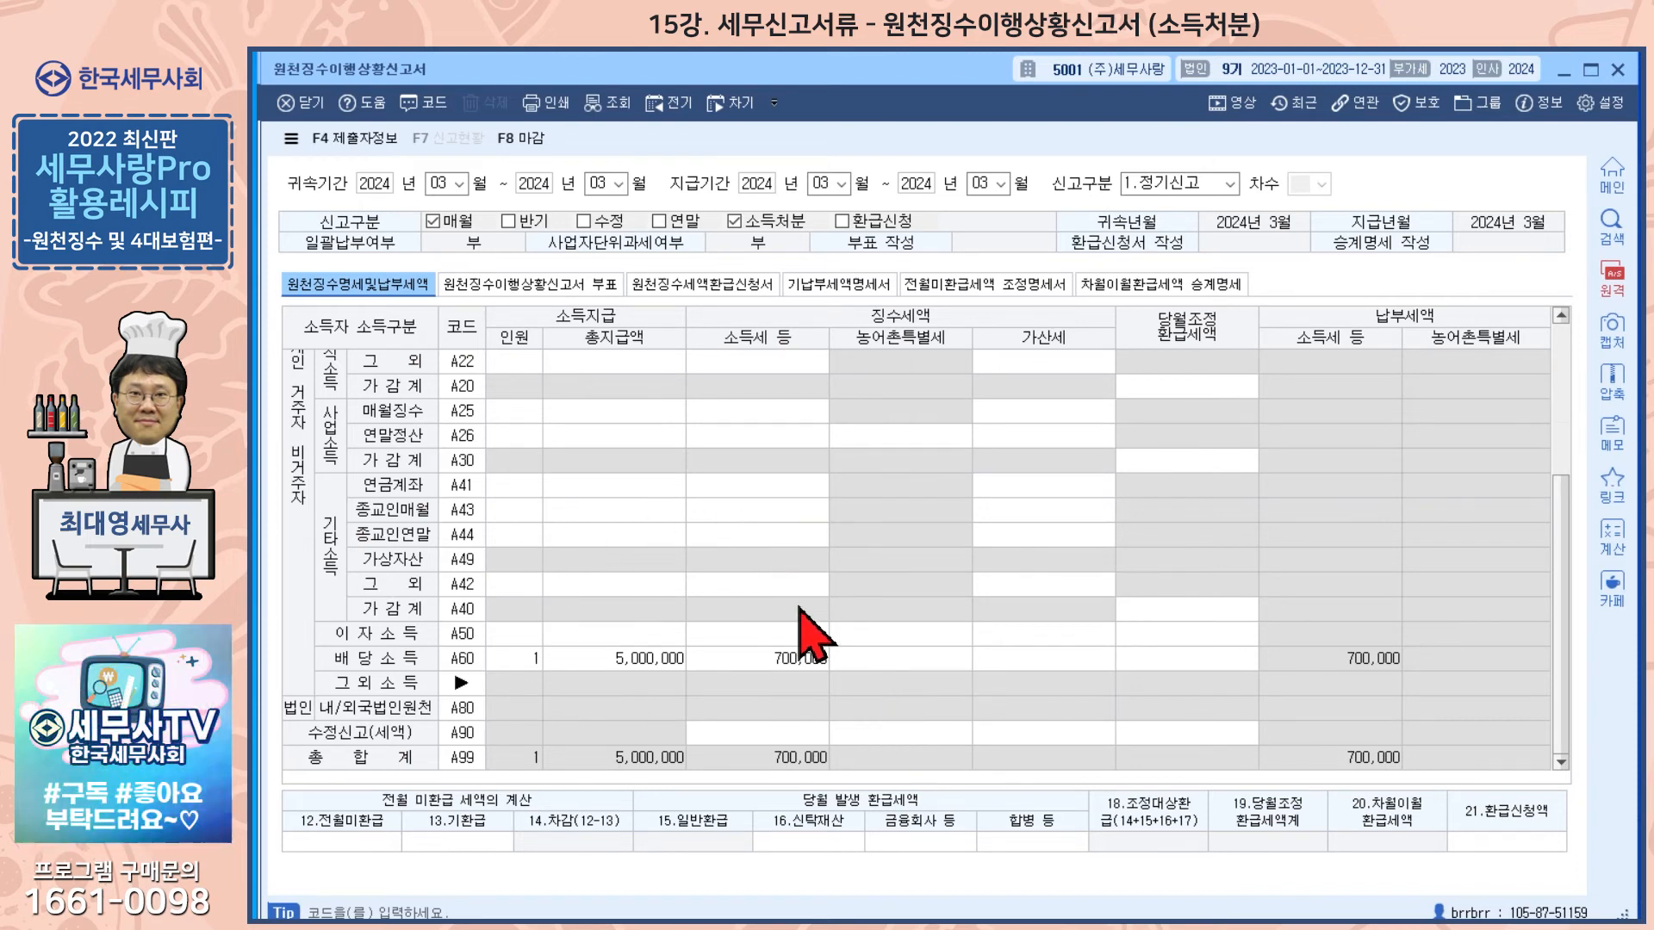
Step: Inspect the 배당소득 (A60) row of the March withholding return and close the return
click(625, 660)
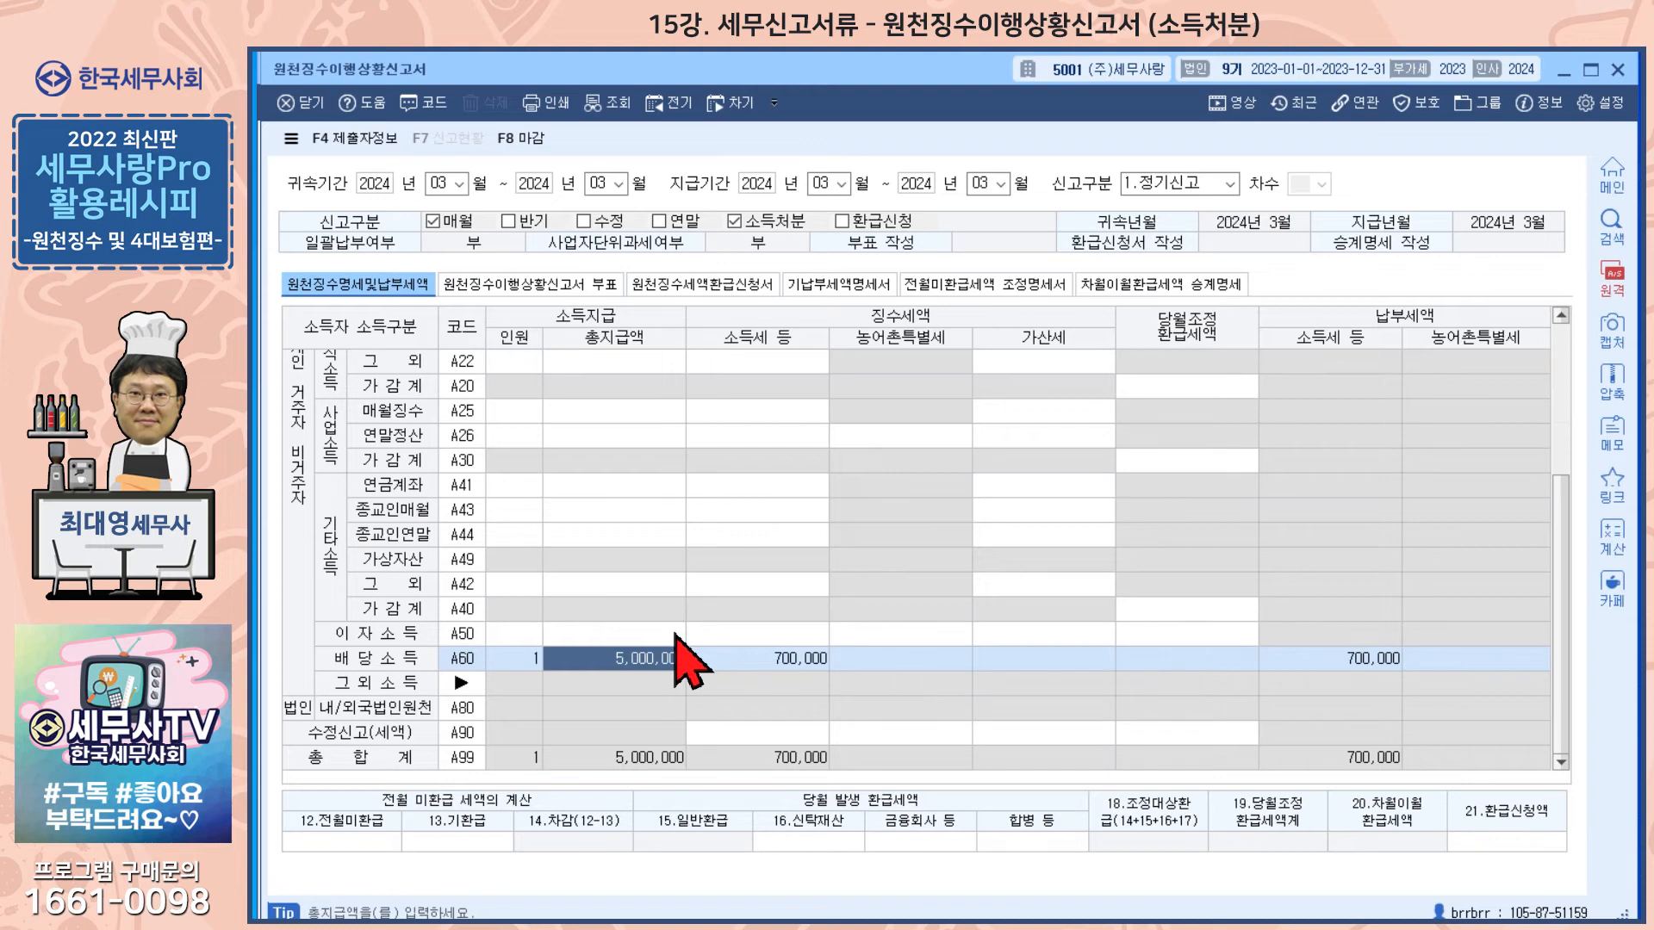
key(Escape)
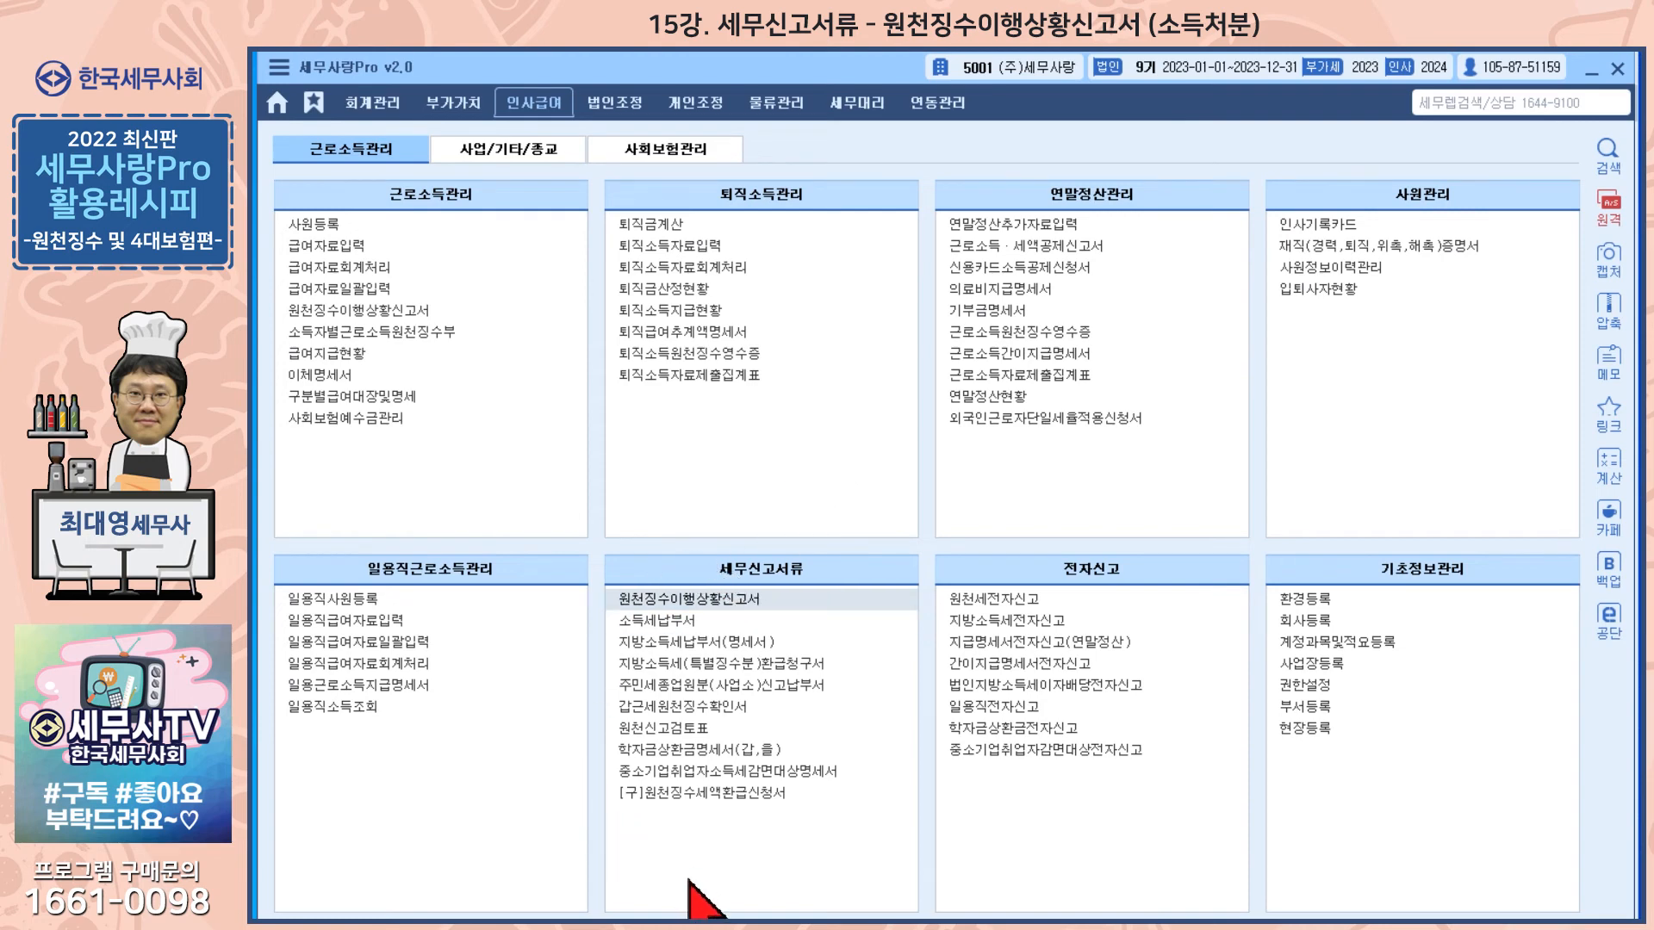
click(672, 925)
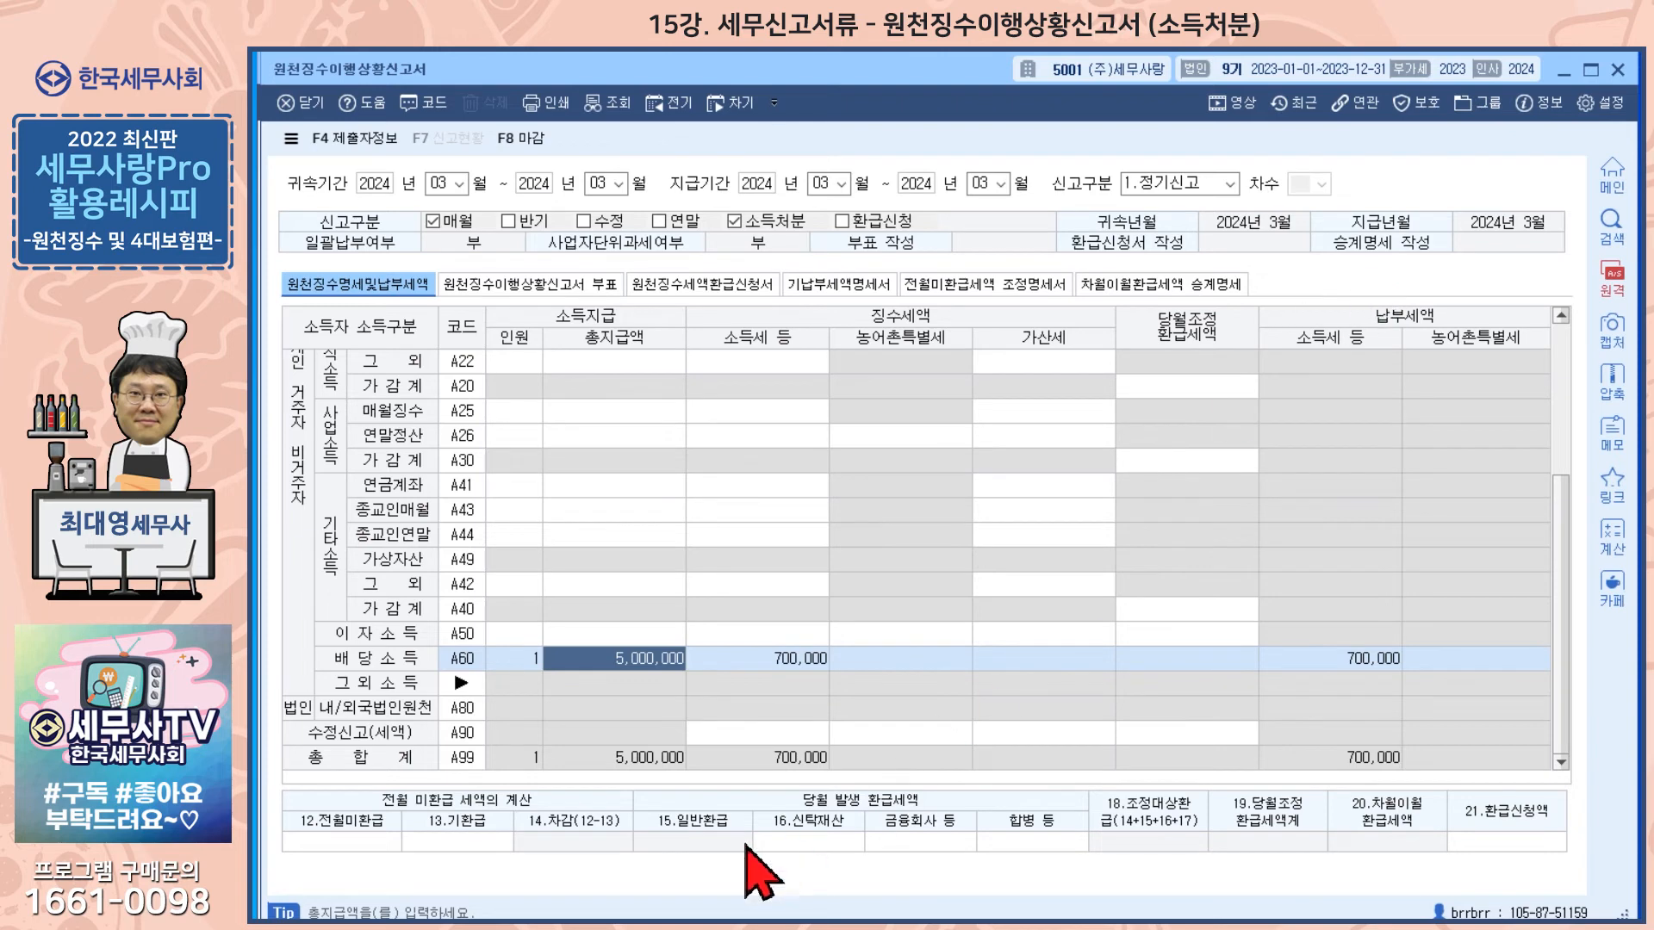
key(Escape)
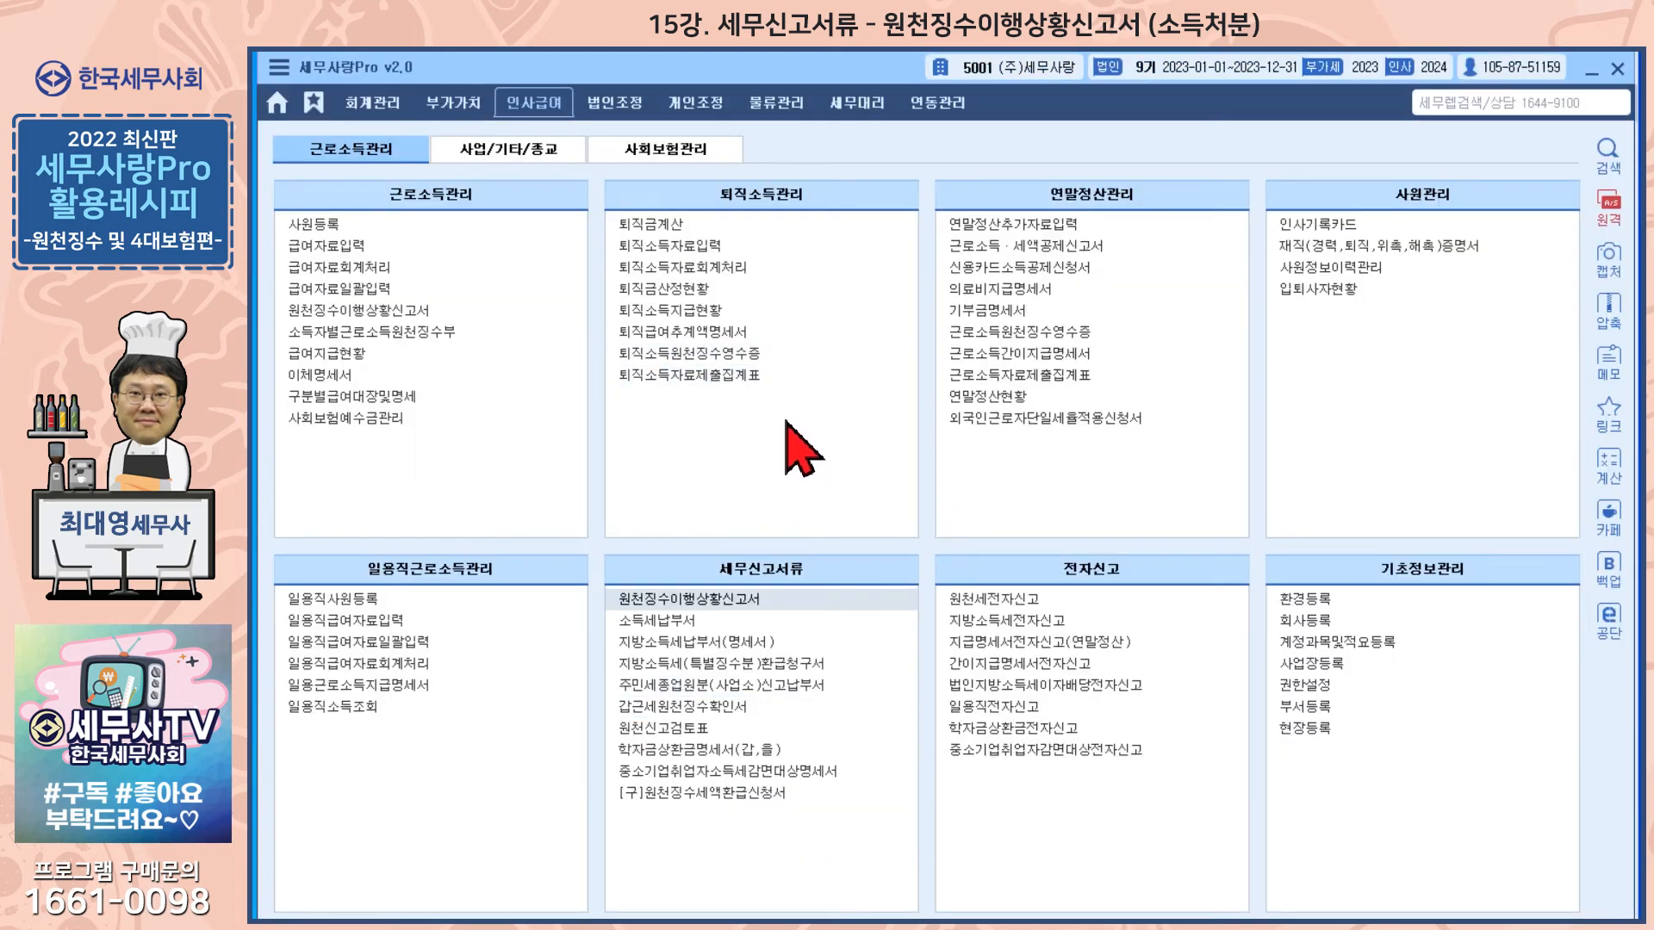
Step: Open the 이자배당소득원천징수영수증 and close it
click(508, 148)
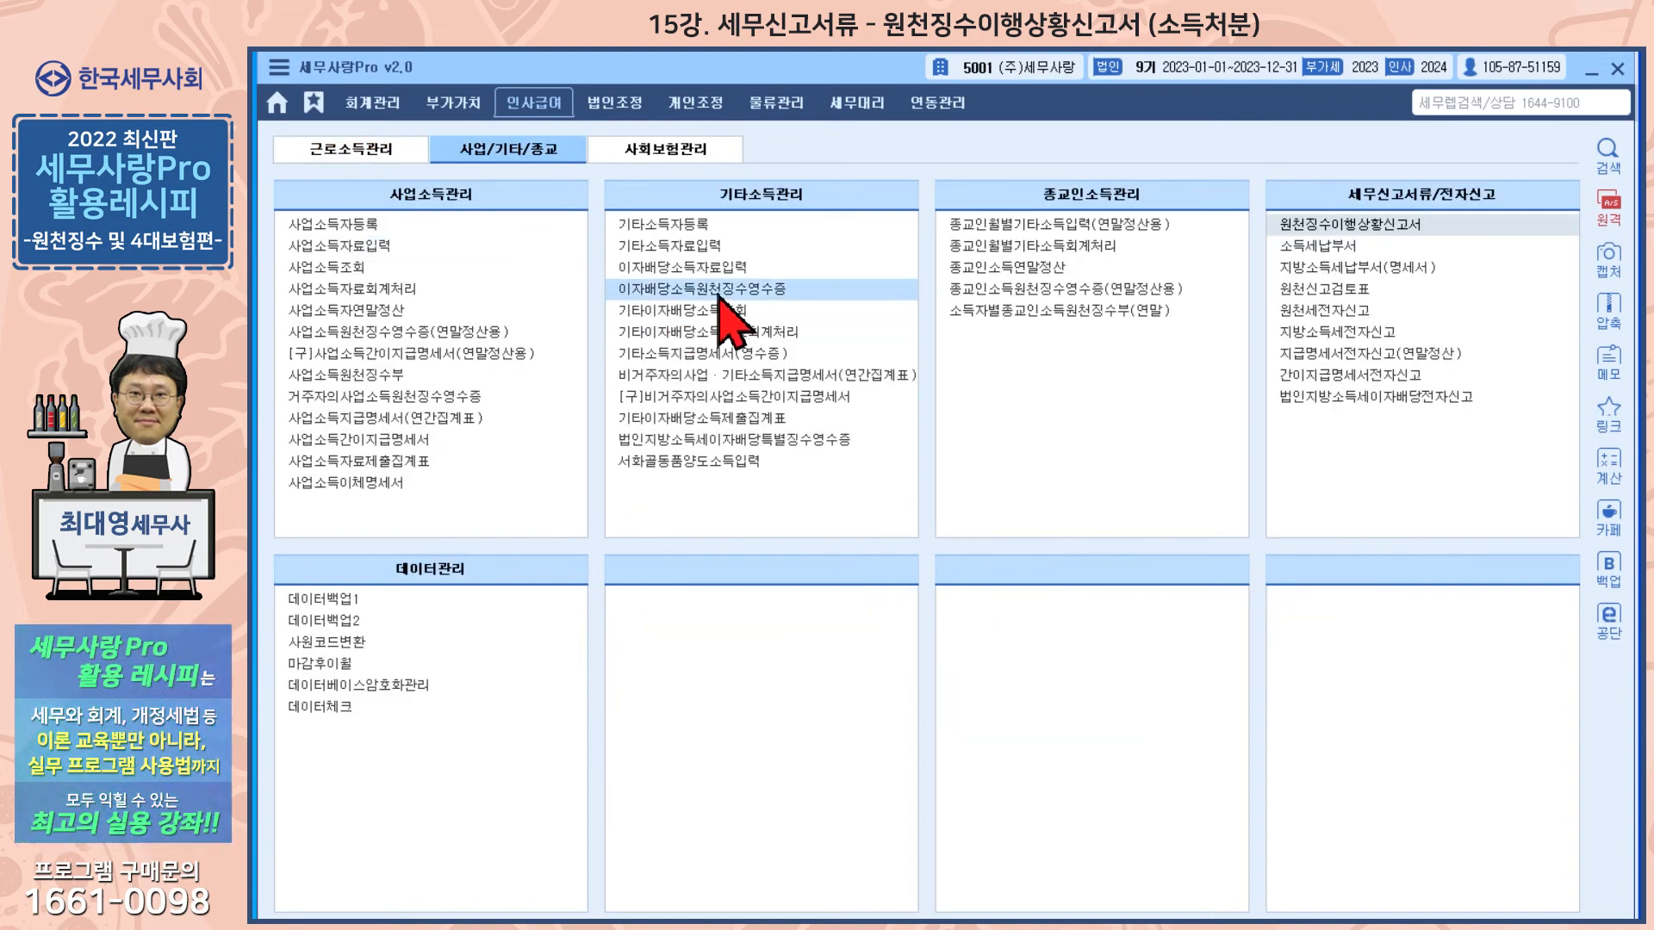
click(727, 293)
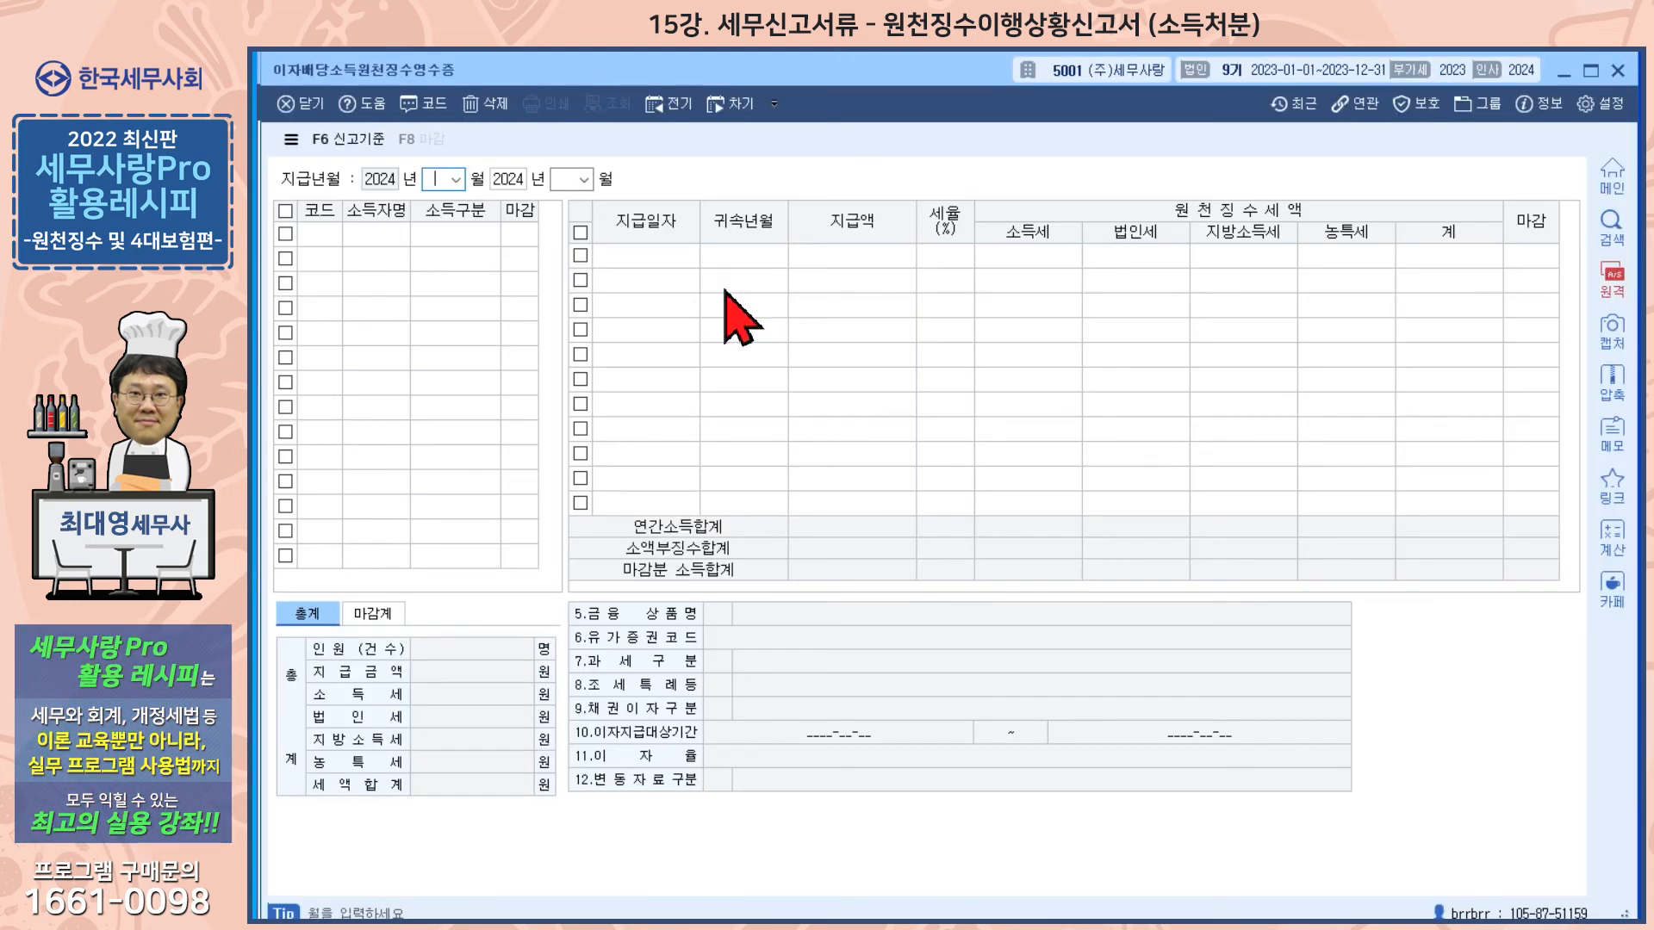
click(1618, 71)
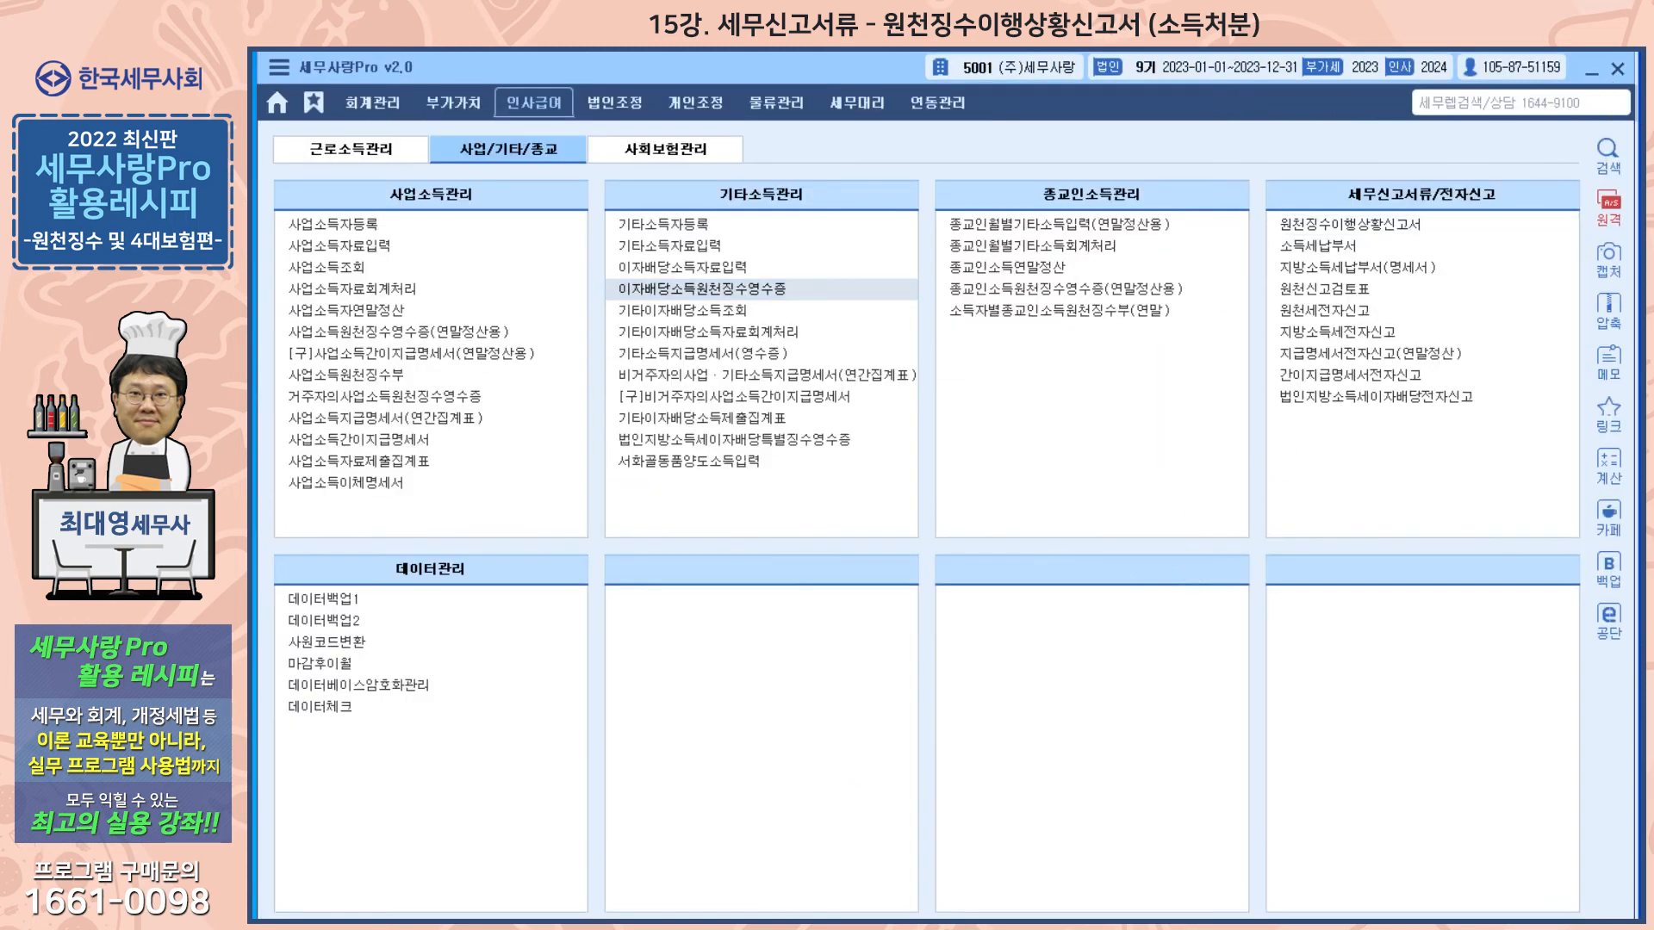
Step: Toggle the 소득처분 report type checkbox on the March return and close the return
mouse_move(612, 927)
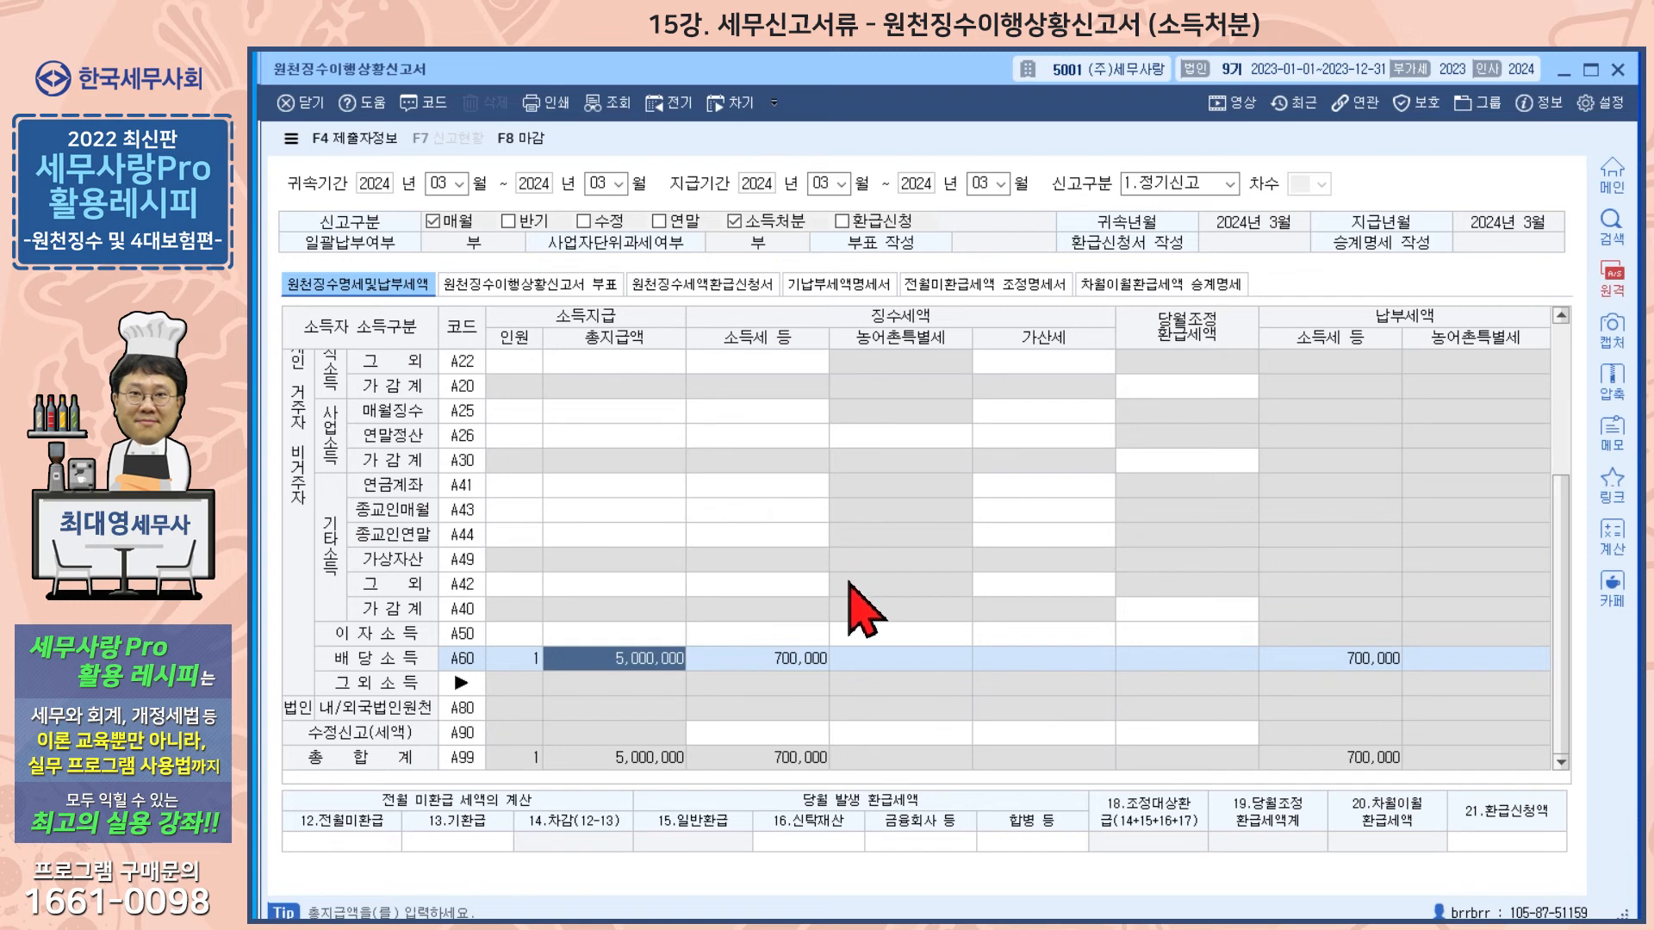
click(734, 222)
click(734, 222)
click(735, 222)
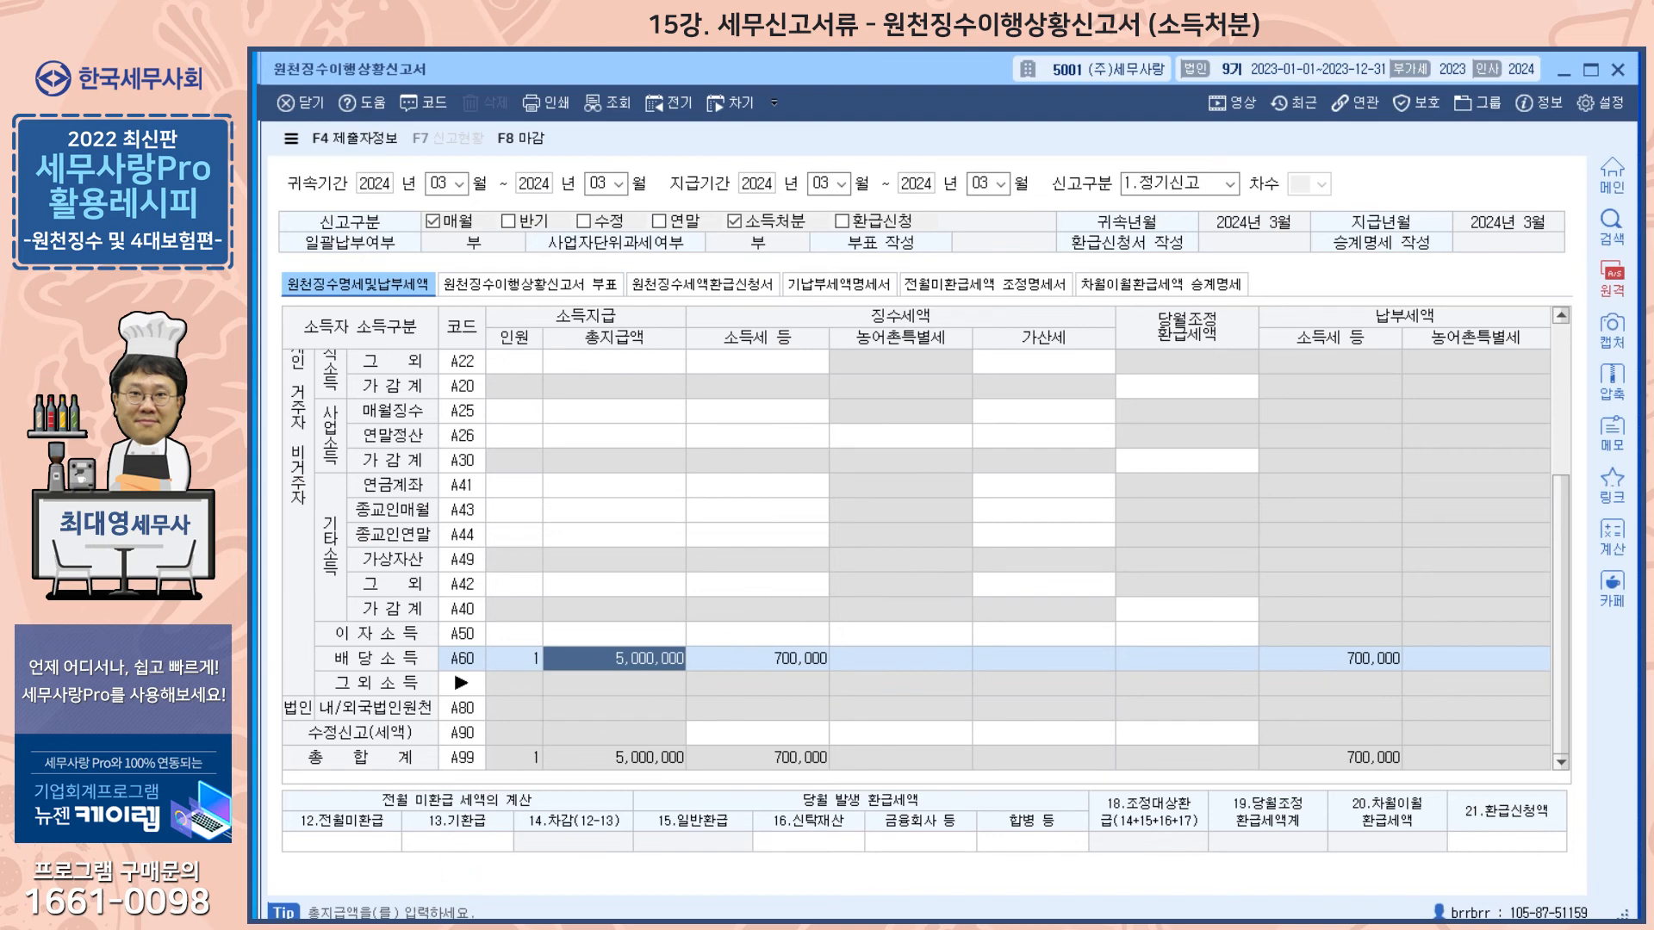
key(Escape)
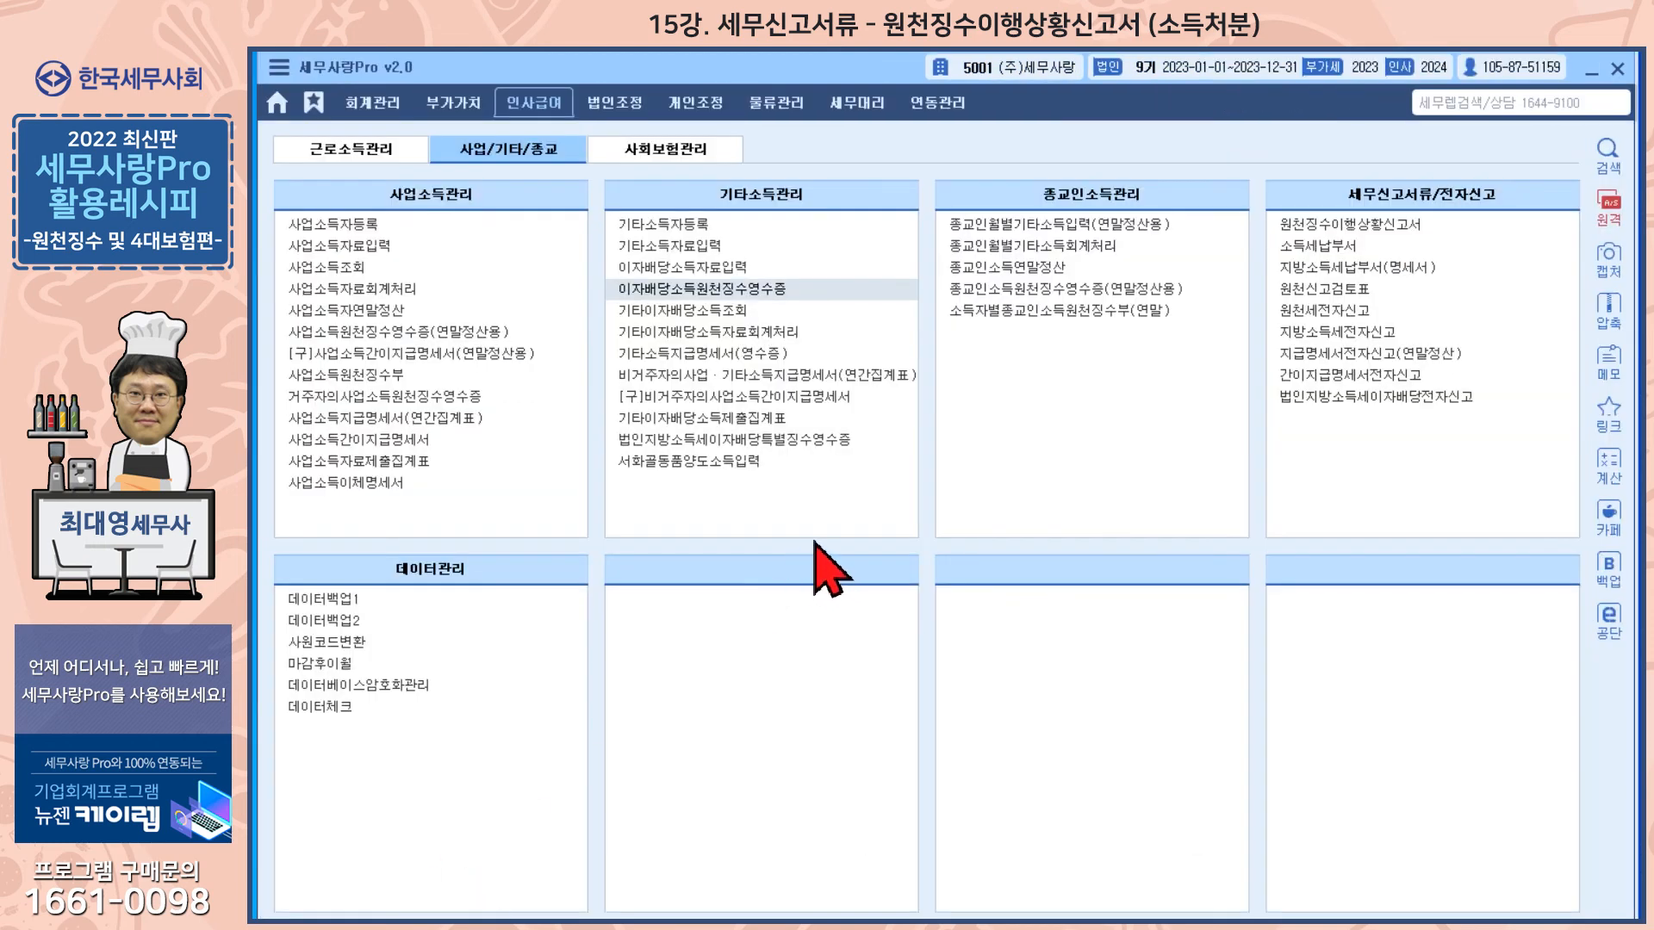
Step: Reopen the 소득자료명세서 and review the 인정배당 row's income type, year, amount, withheld tax and withholding date
click(390, 110)
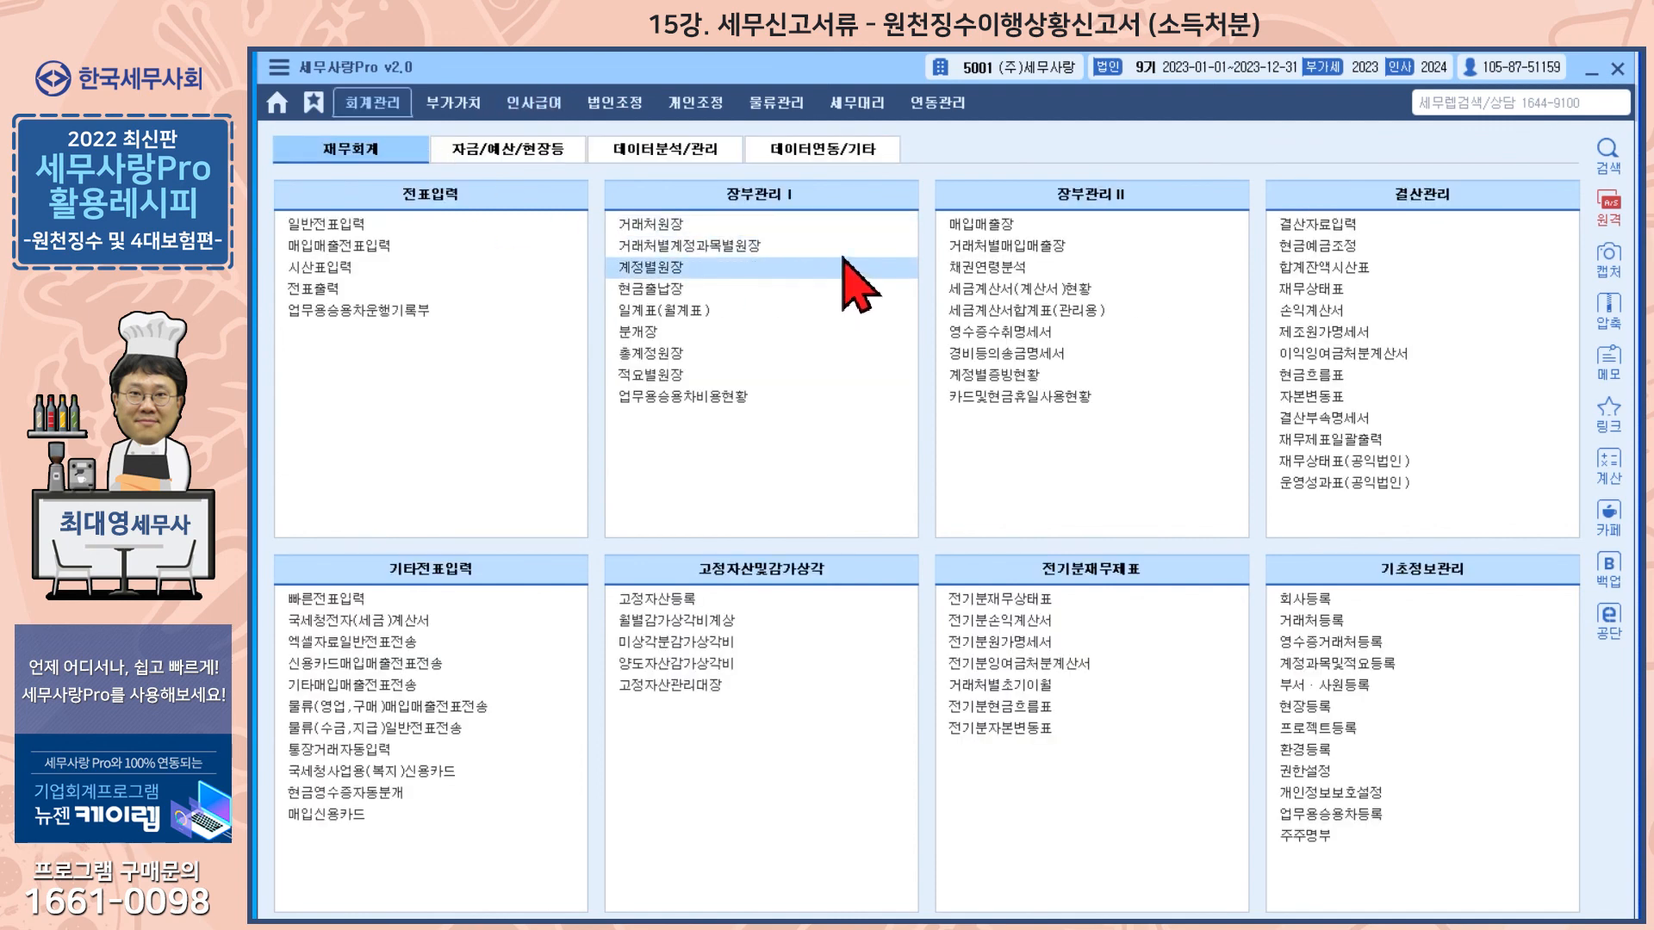
click(641, 105)
click(920, 575)
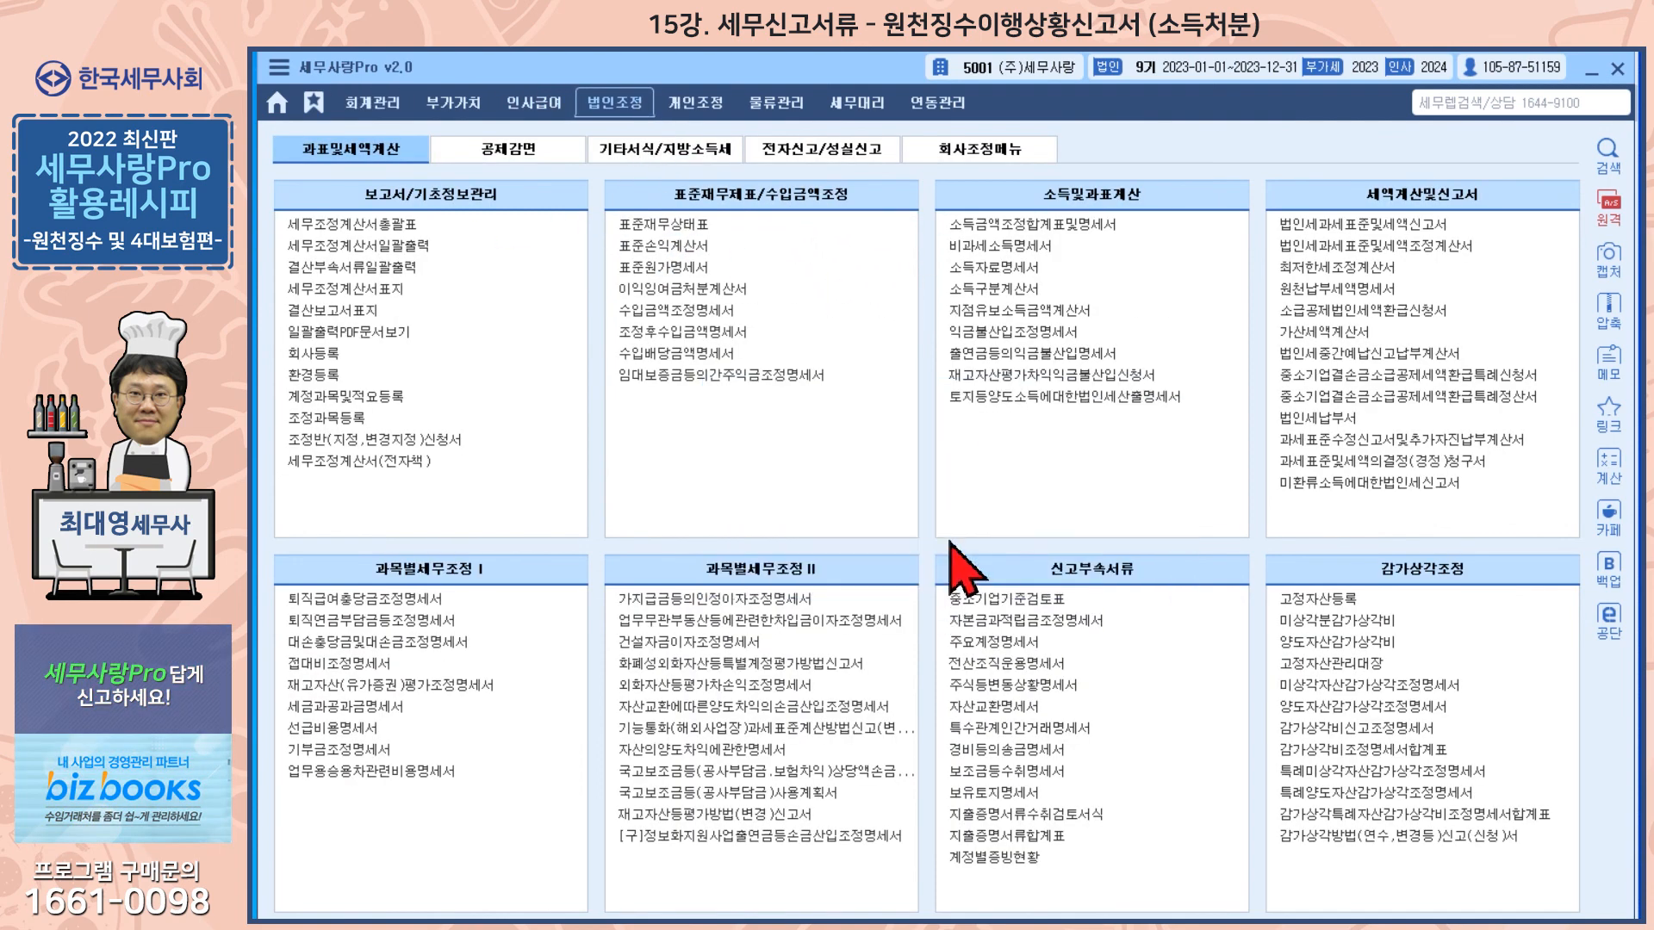
click(991, 269)
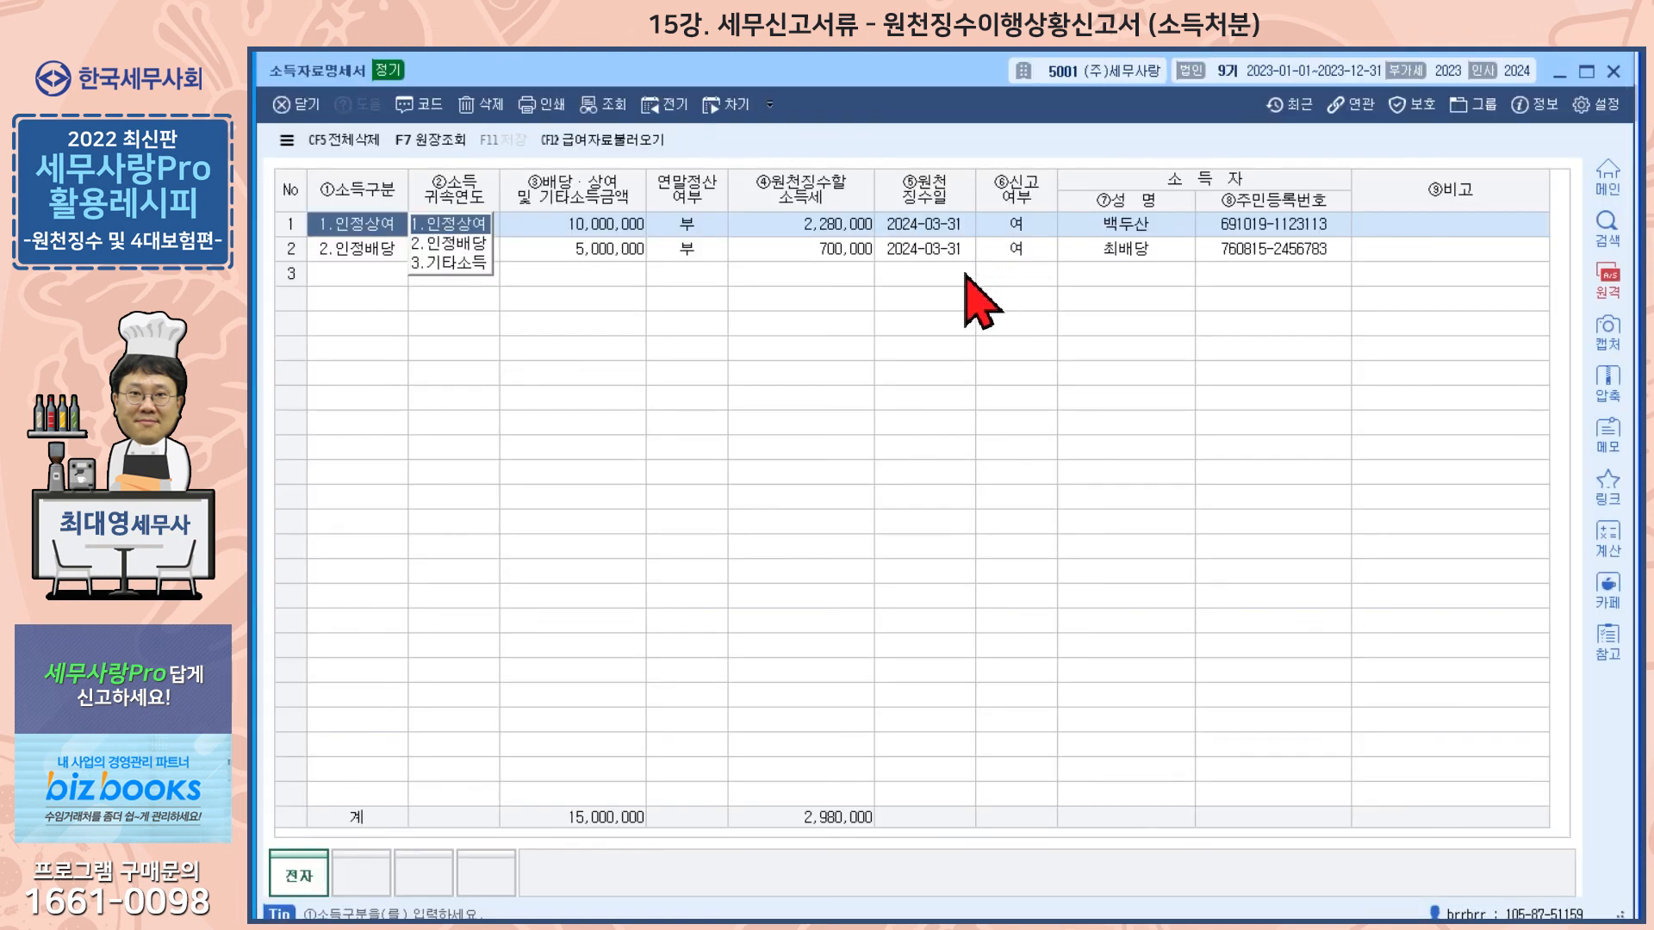
click(355, 251)
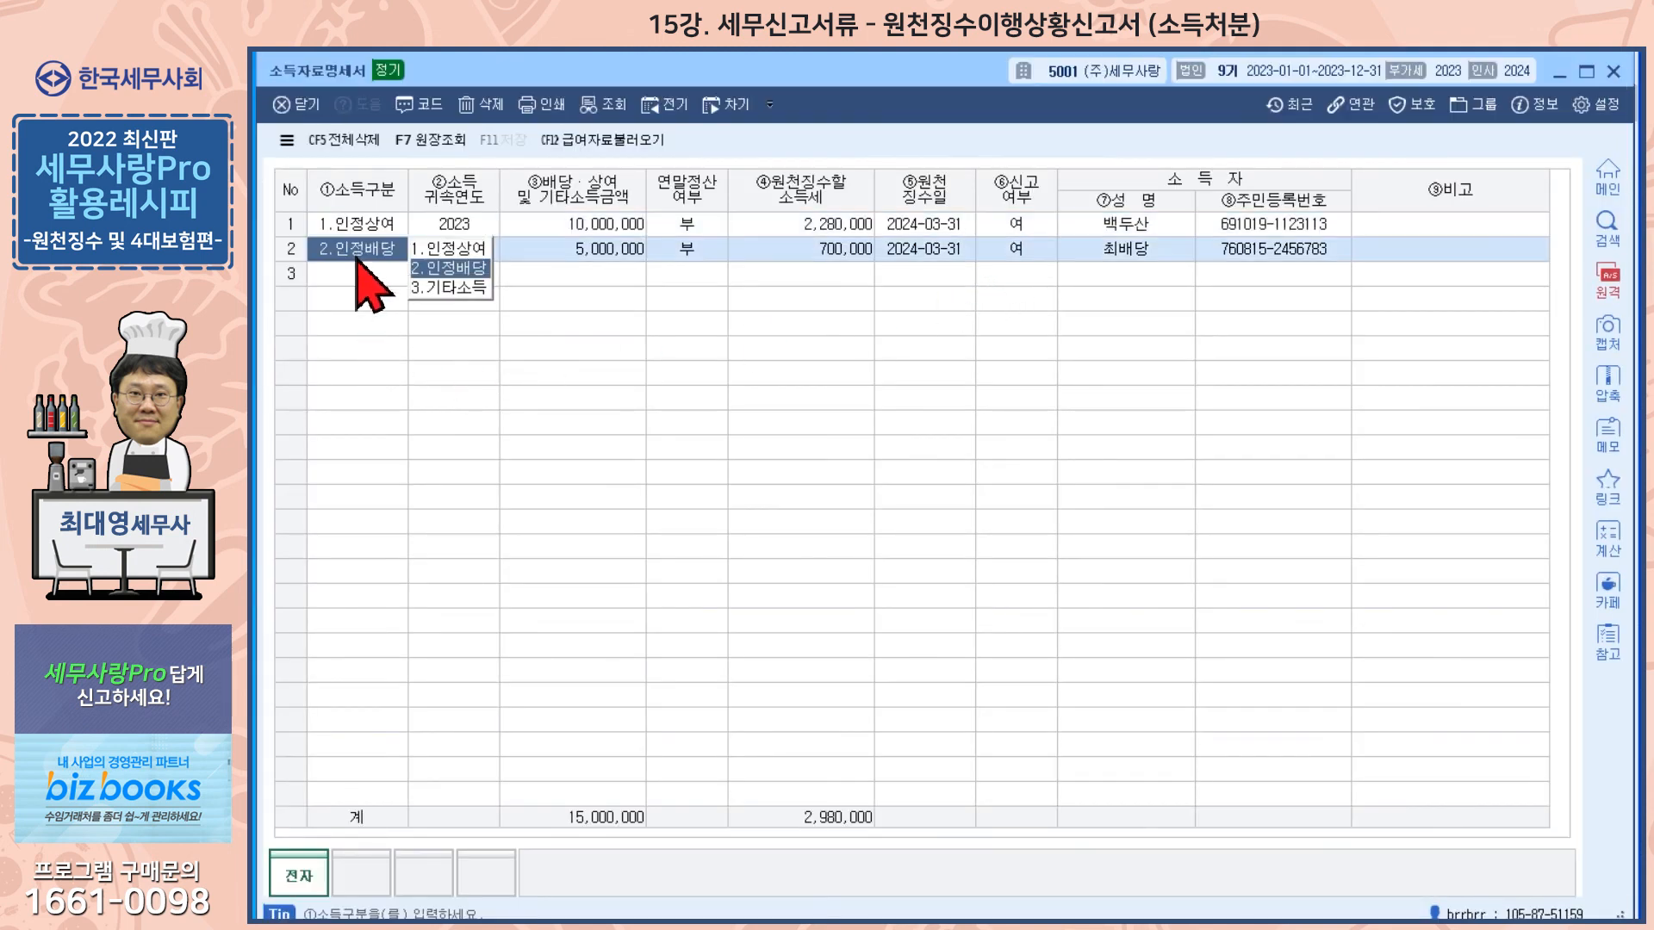
click(535, 248)
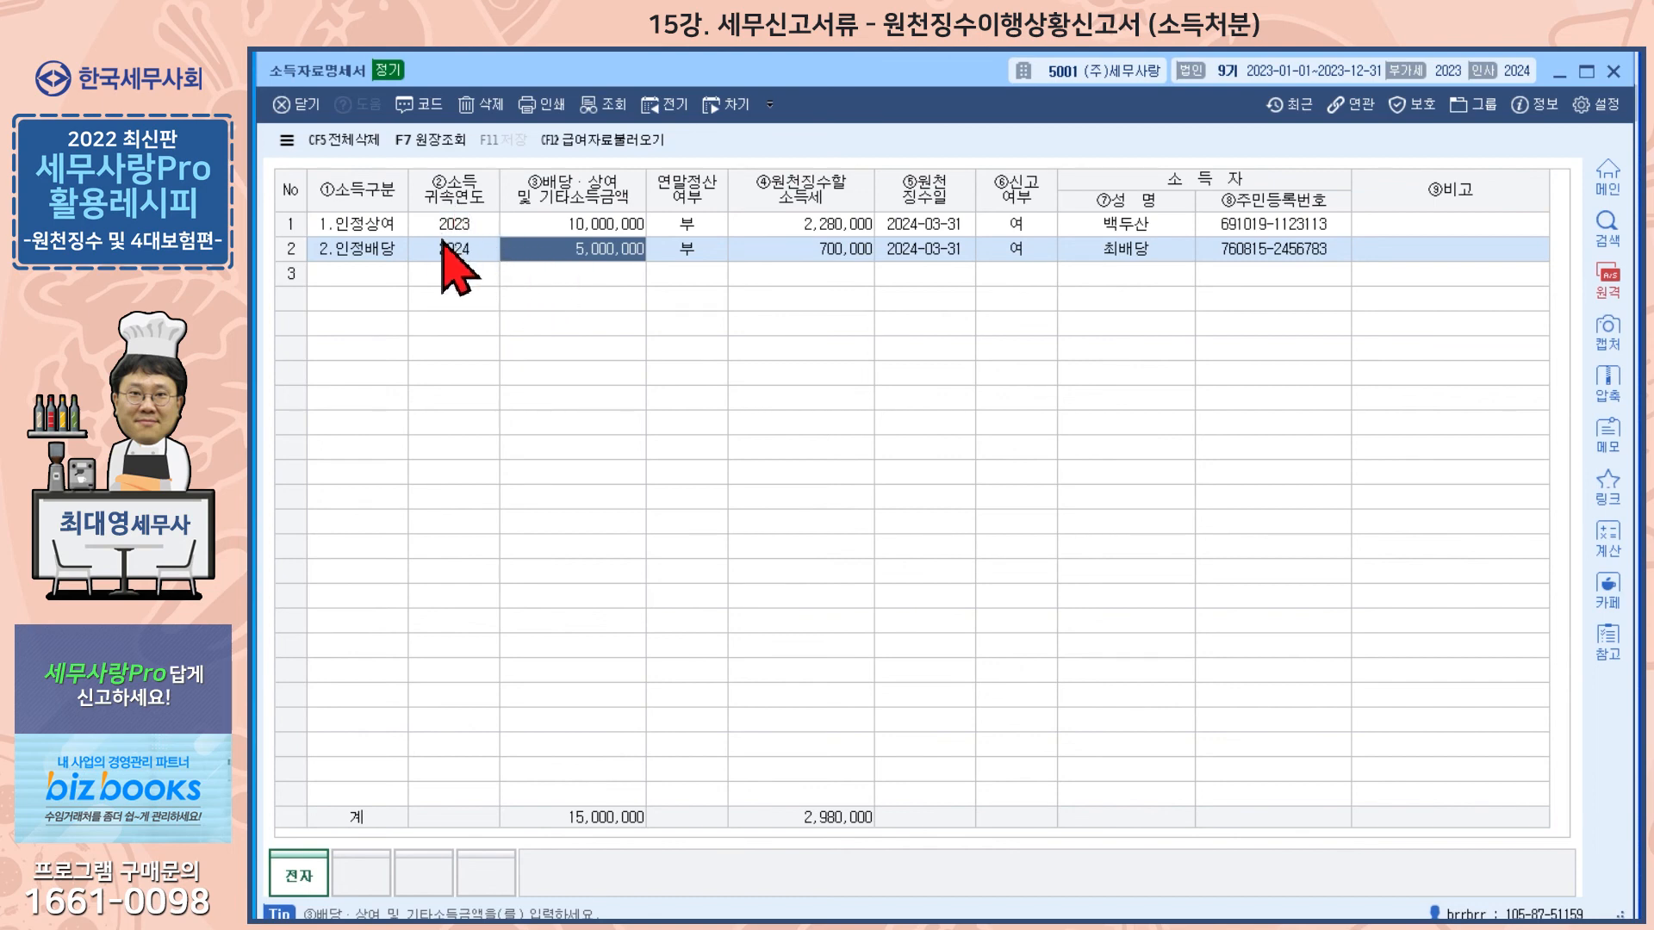
click(806, 249)
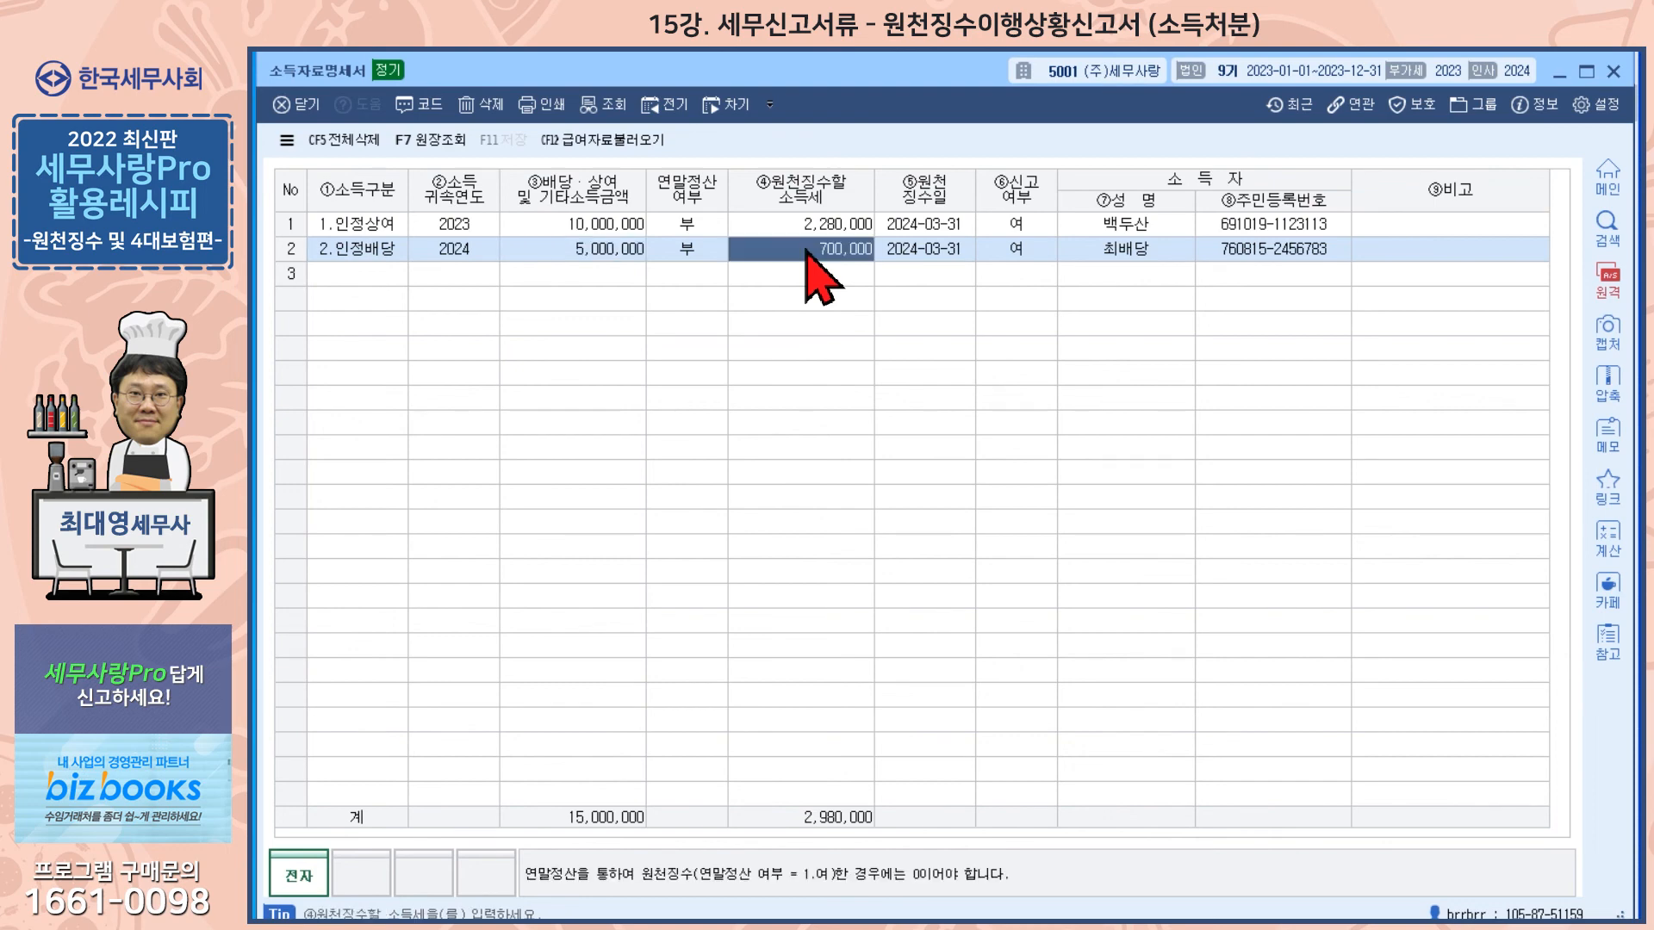
click(899, 251)
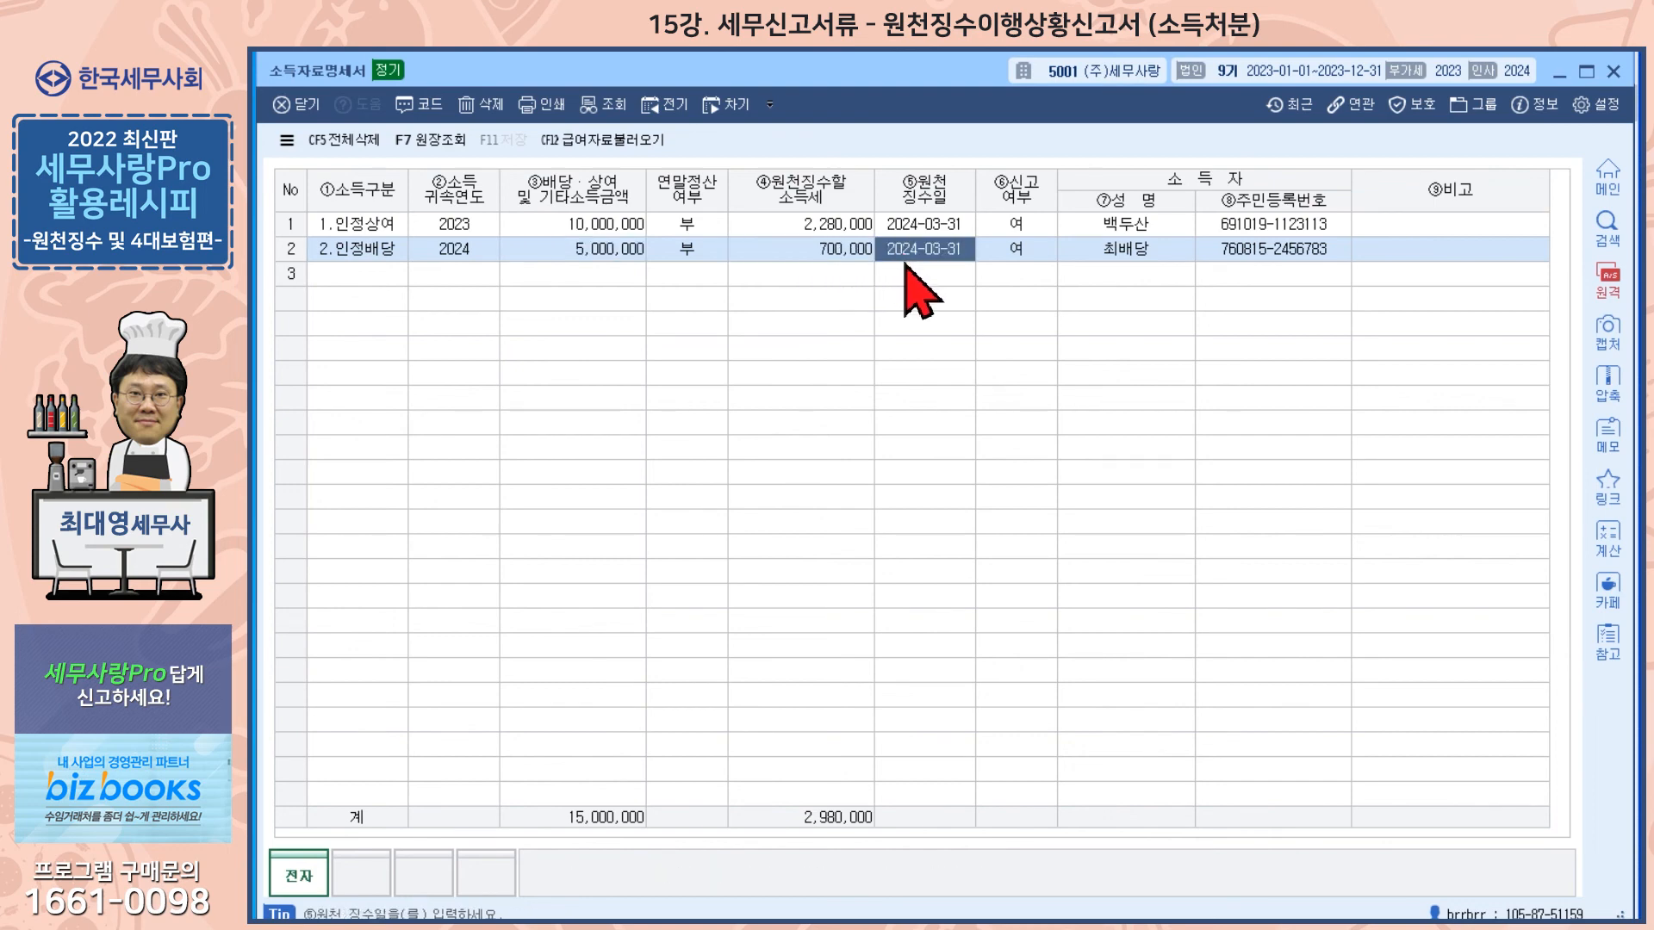